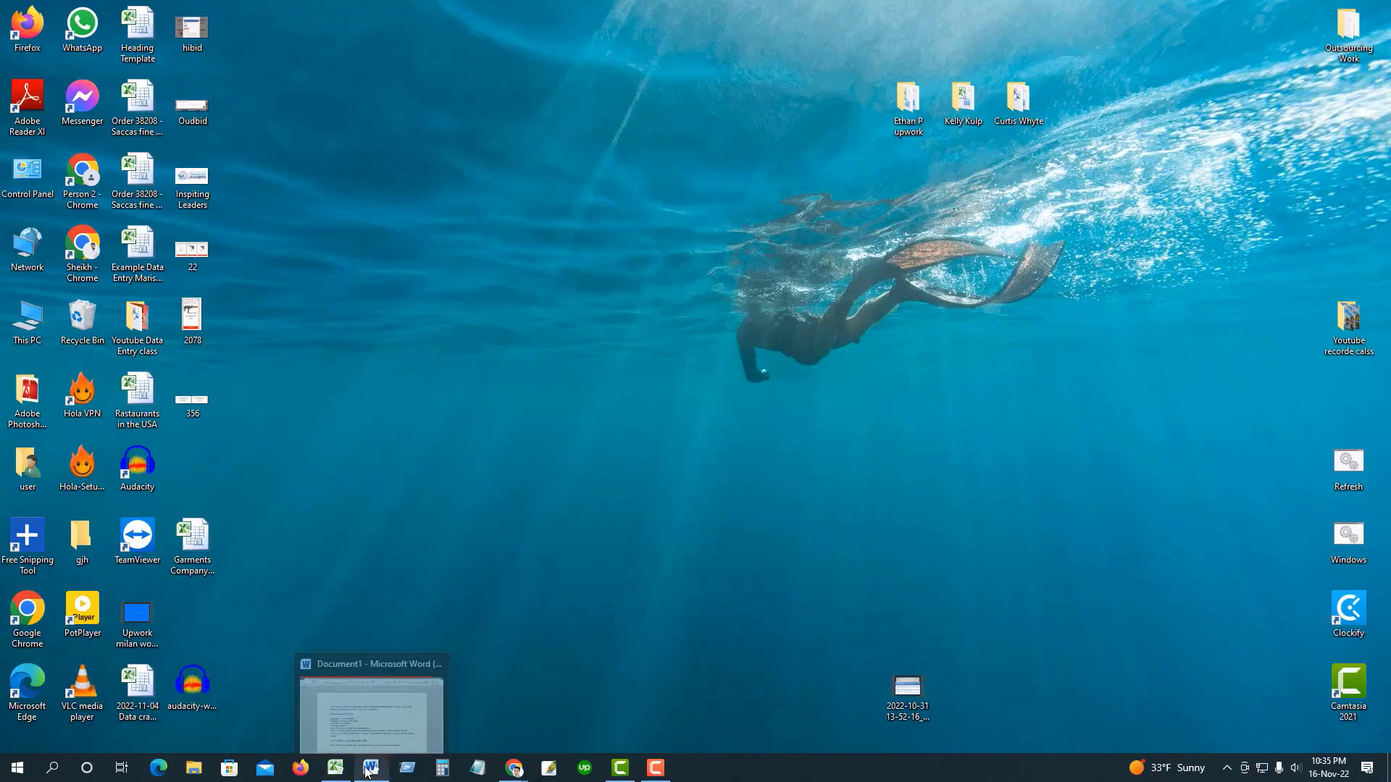
- Read the lead search criteria in the Word brief and switch to the Example Spreadsheet - FD workbook in Excel
click(370, 768)
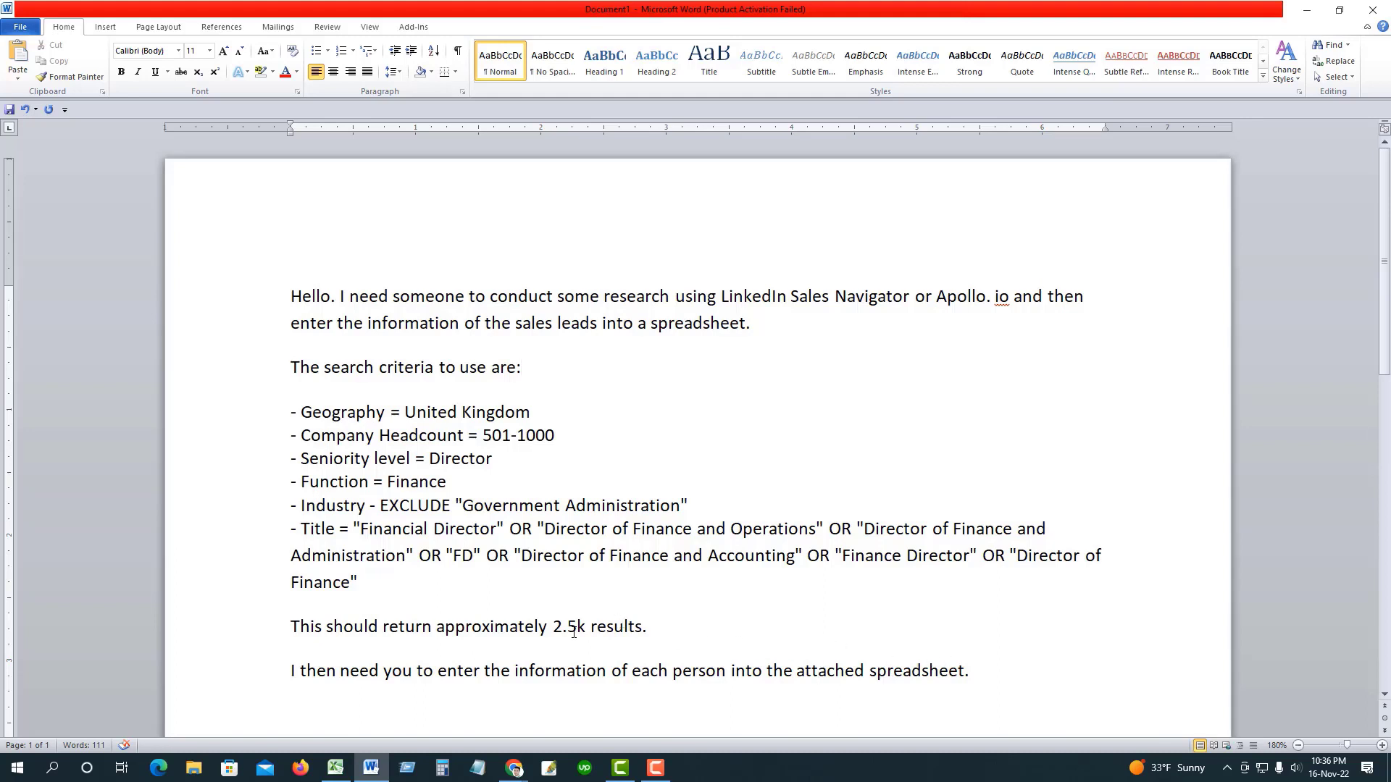
click(335, 768)
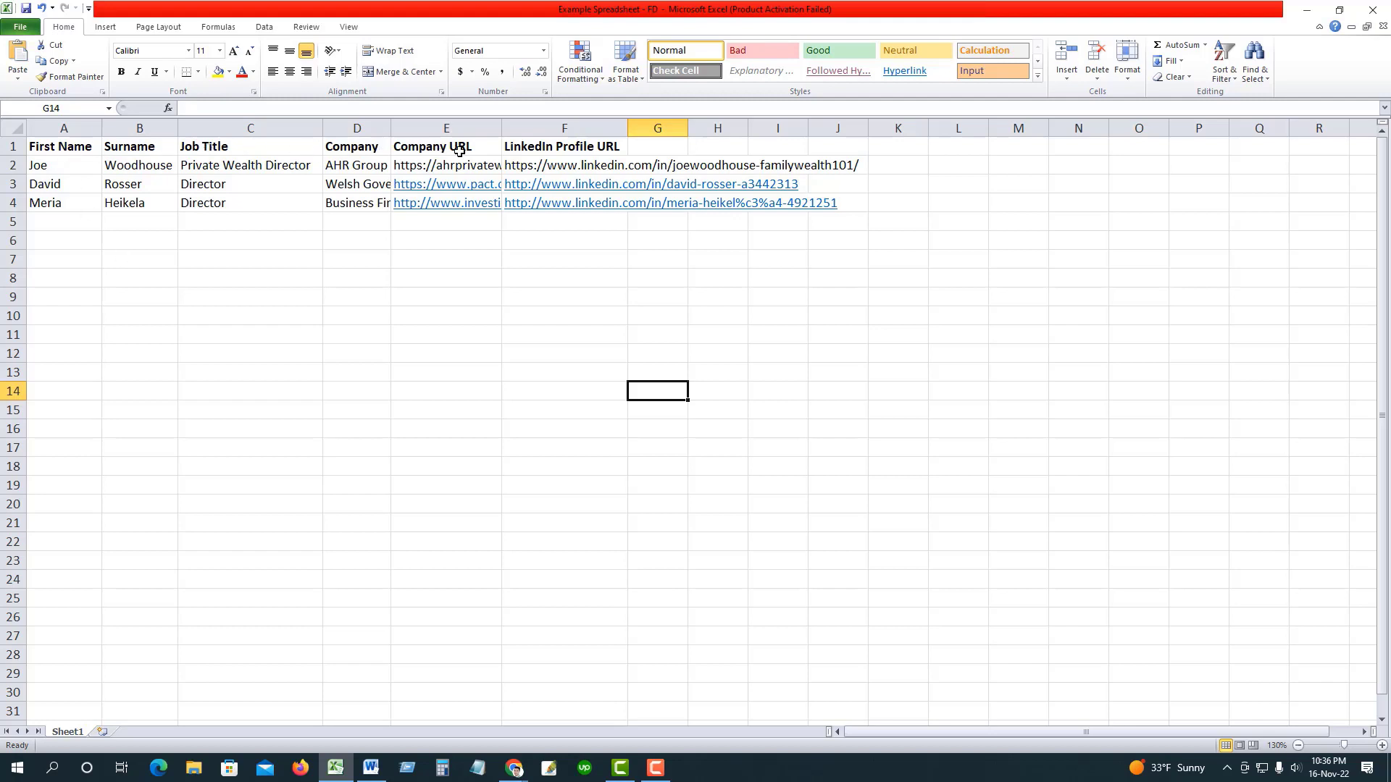
- Fill the header cells A1:F1 with yellow
drag(61, 147, 591, 147)
click(229, 72)
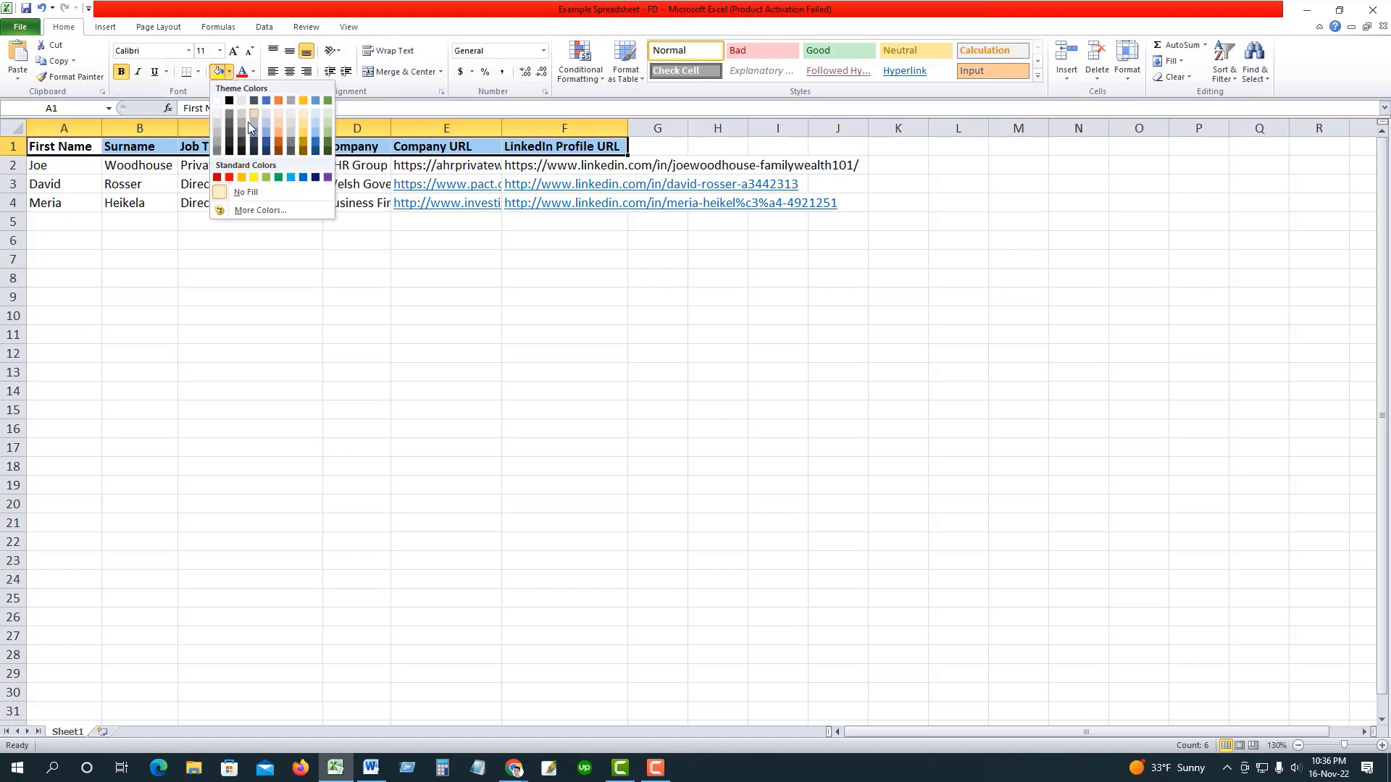
click(252, 181)
click(217, 265)
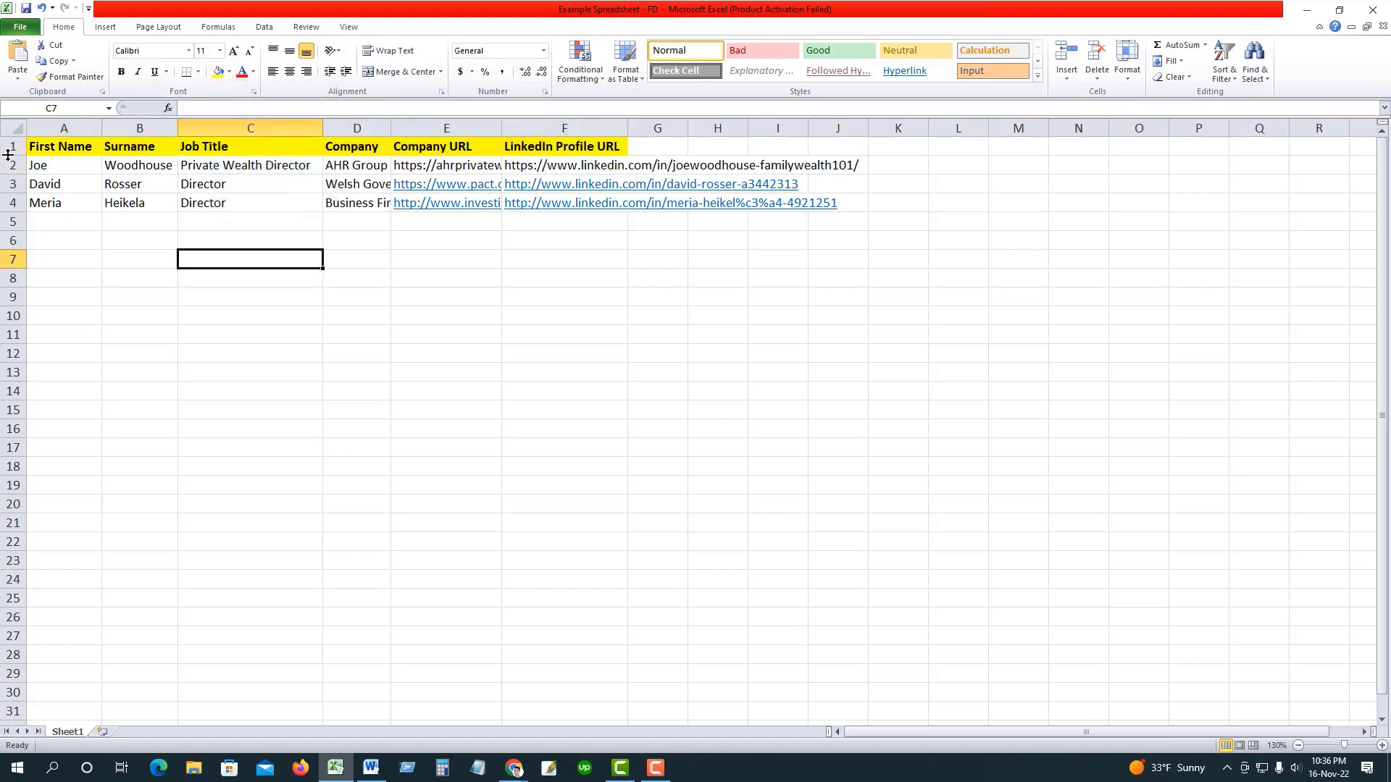
- Increase the height of header row 1 and centre its headings horizontally and vertically
drag(5, 155, 529, 162)
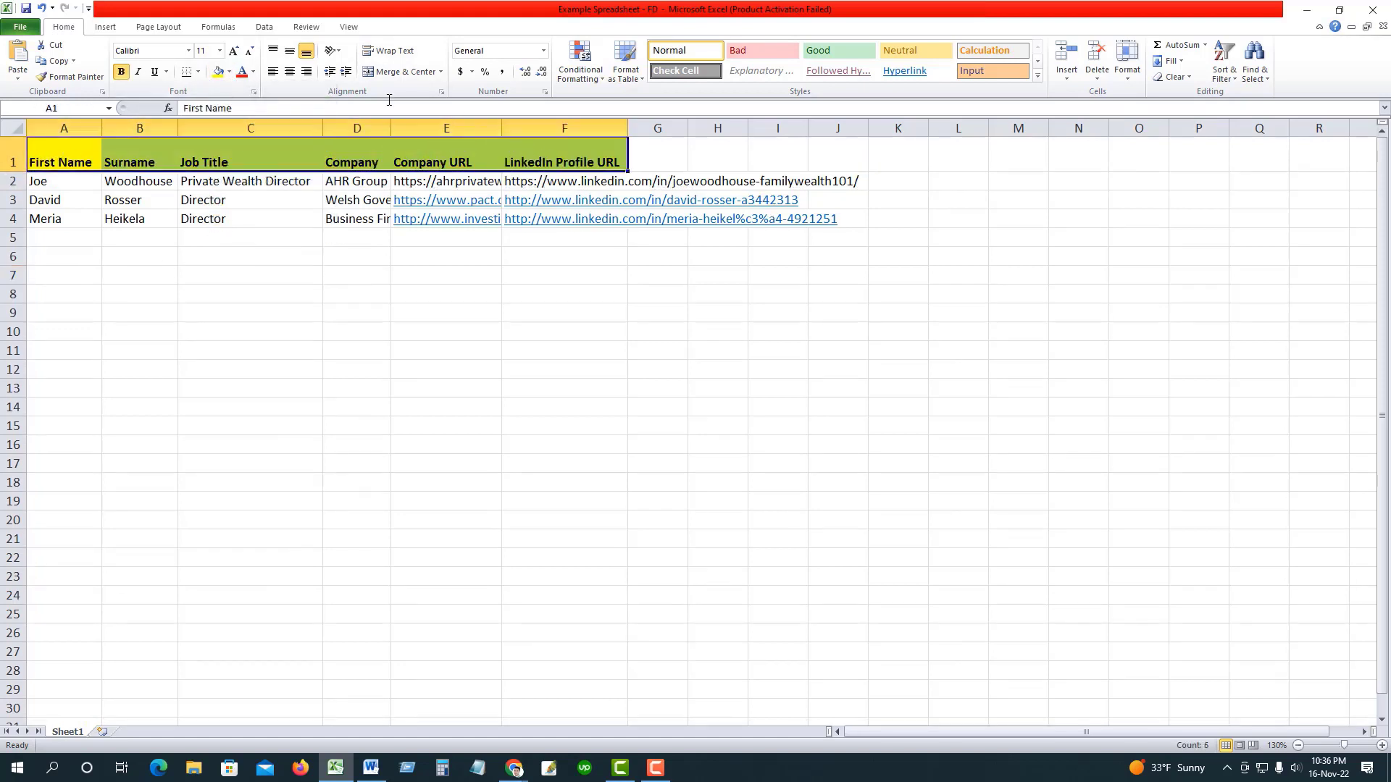
click(289, 73)
click(289, 51)
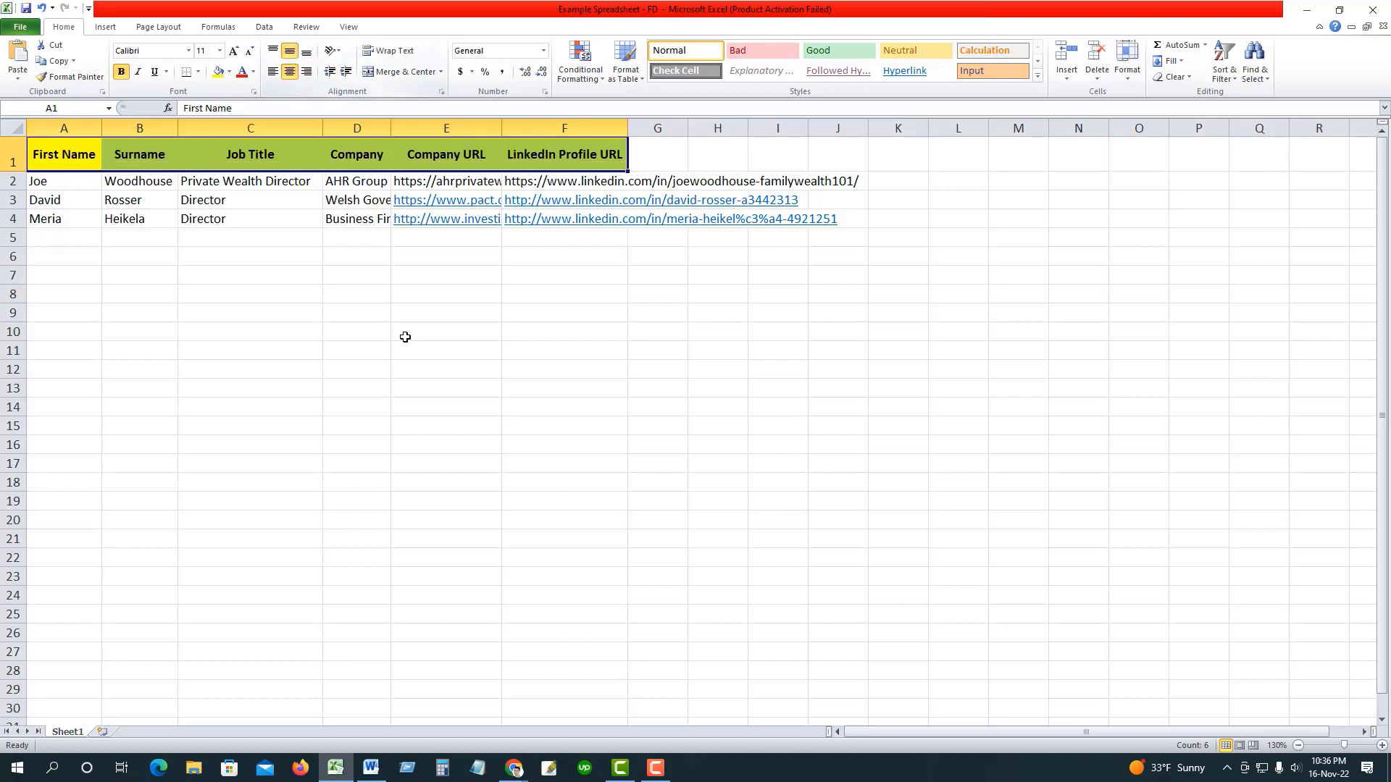
click(323, 331)
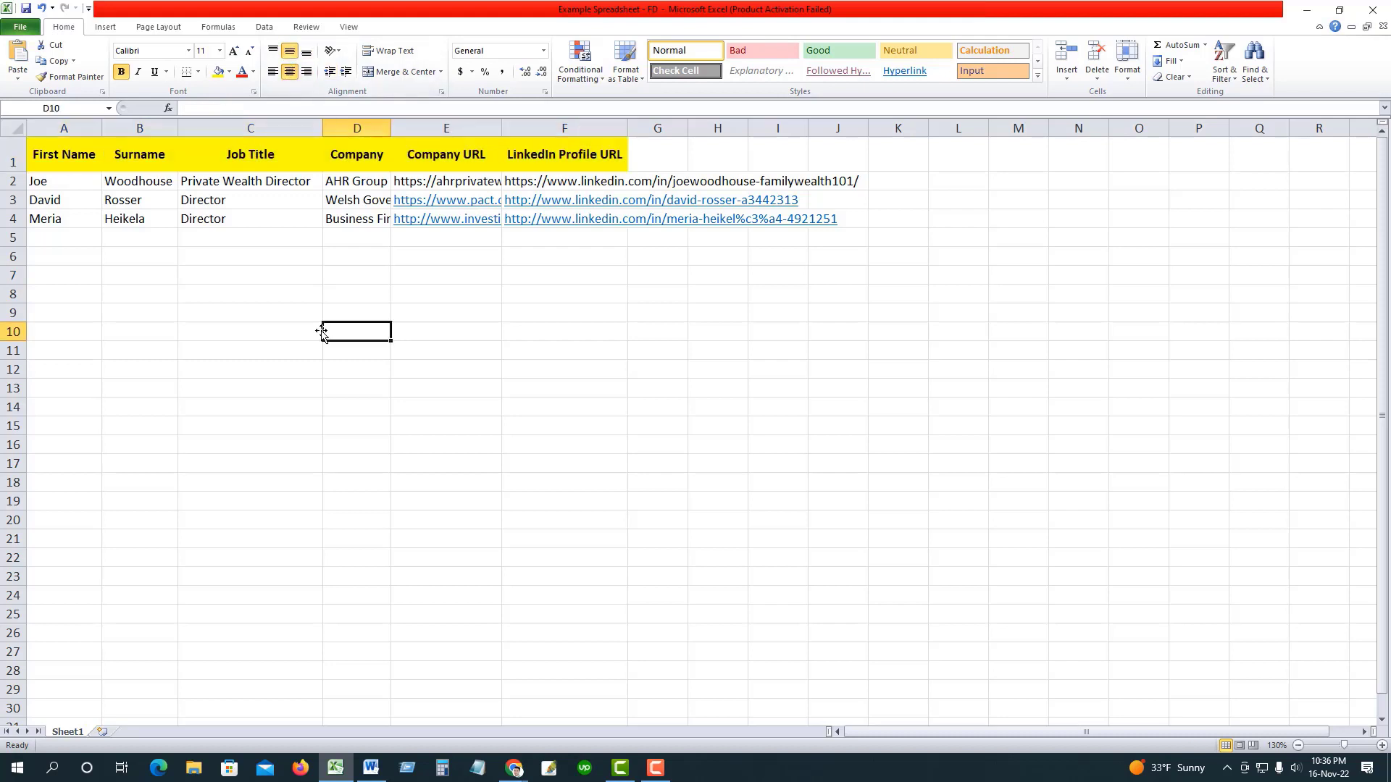
drag(53, 182, 124, 191)
click(9, 181)
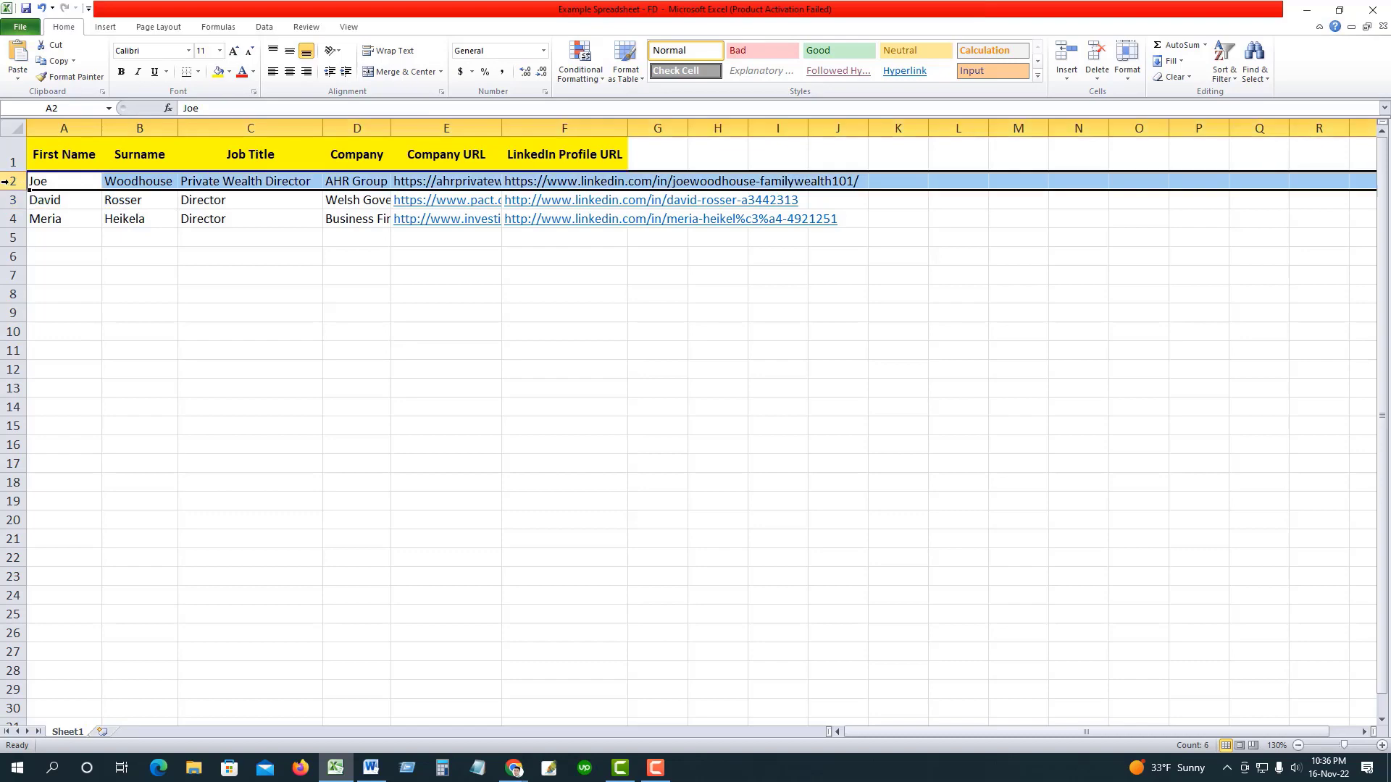
drag(11, 200, 11, 219)
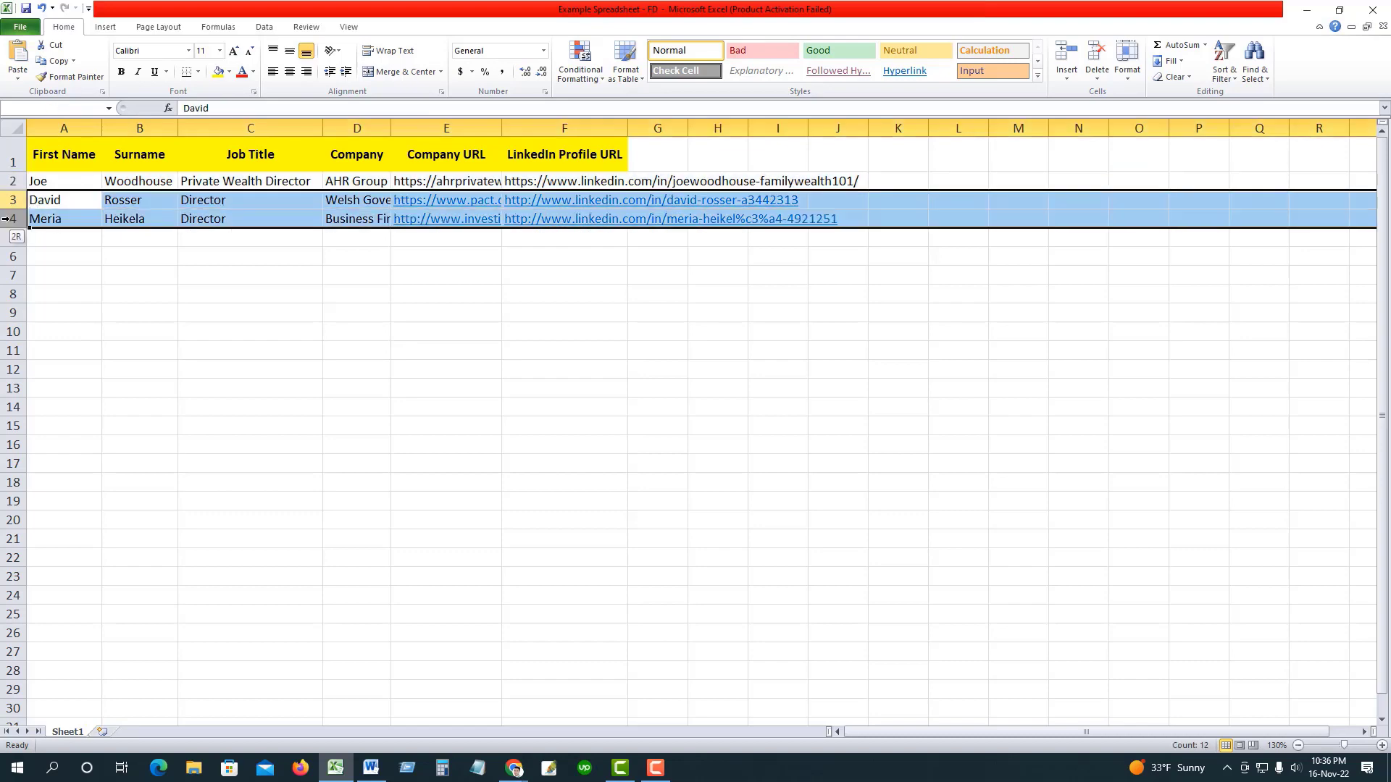
click(93, 263)
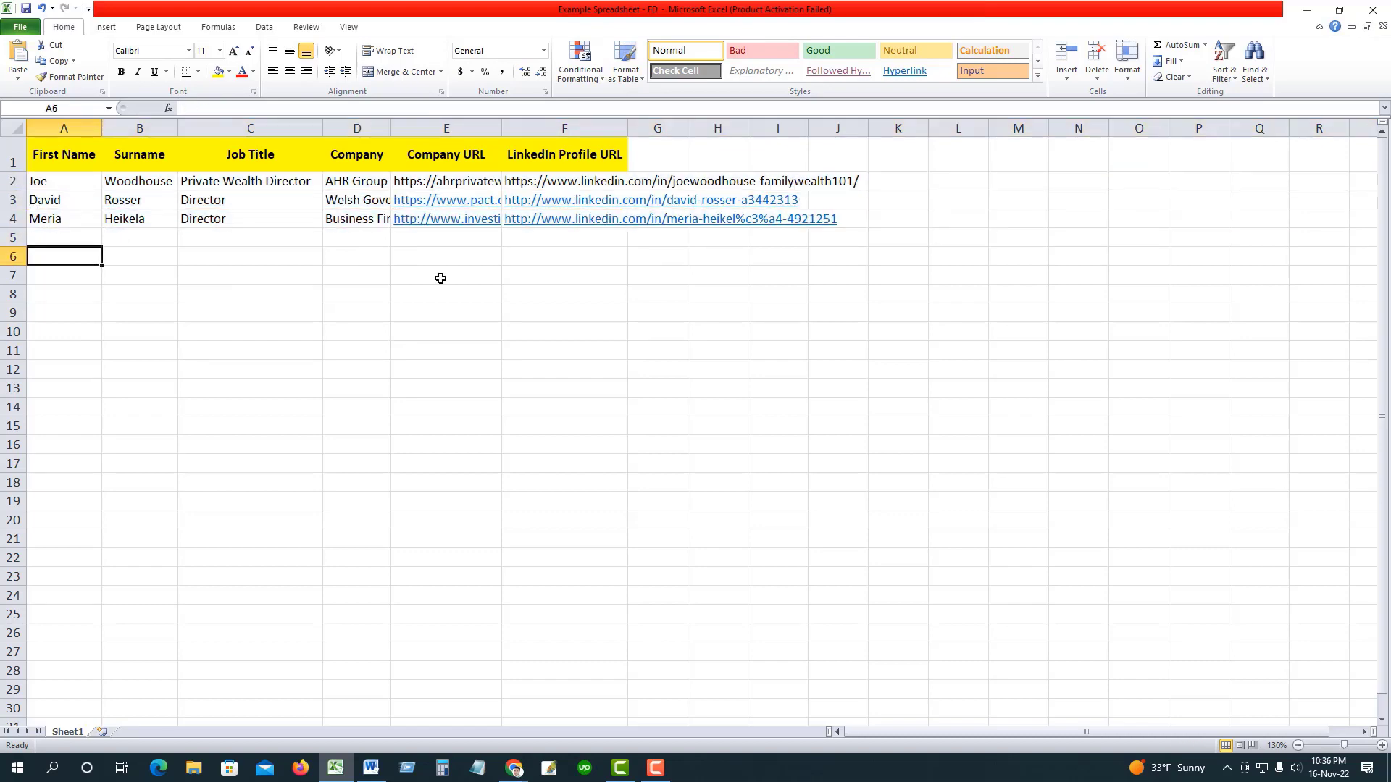
- Reduce the spreadsheet to half the screen and bring up the Apollo people search in Chrome beside it
click(1339, 11)
click(655, 168)
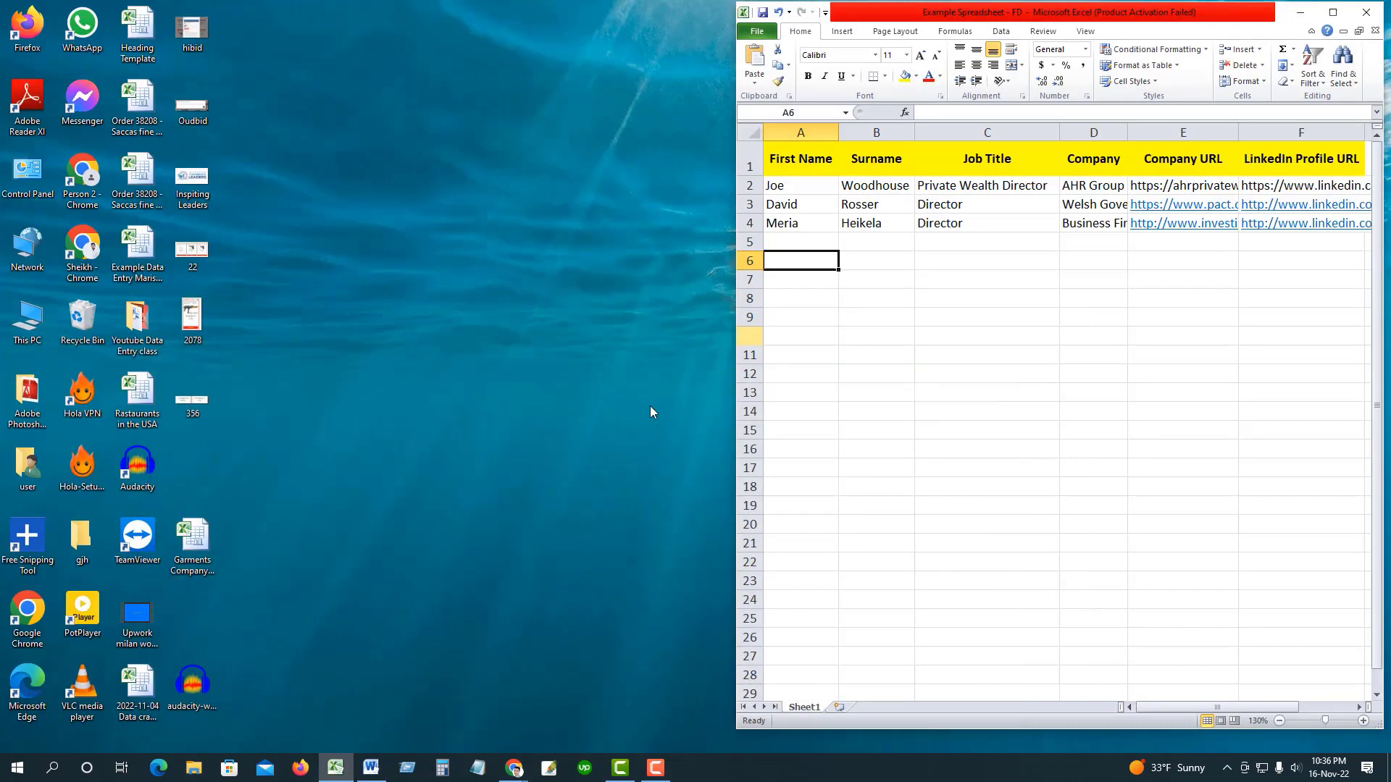
click(1304, 10)
mouse_move(511, 766)
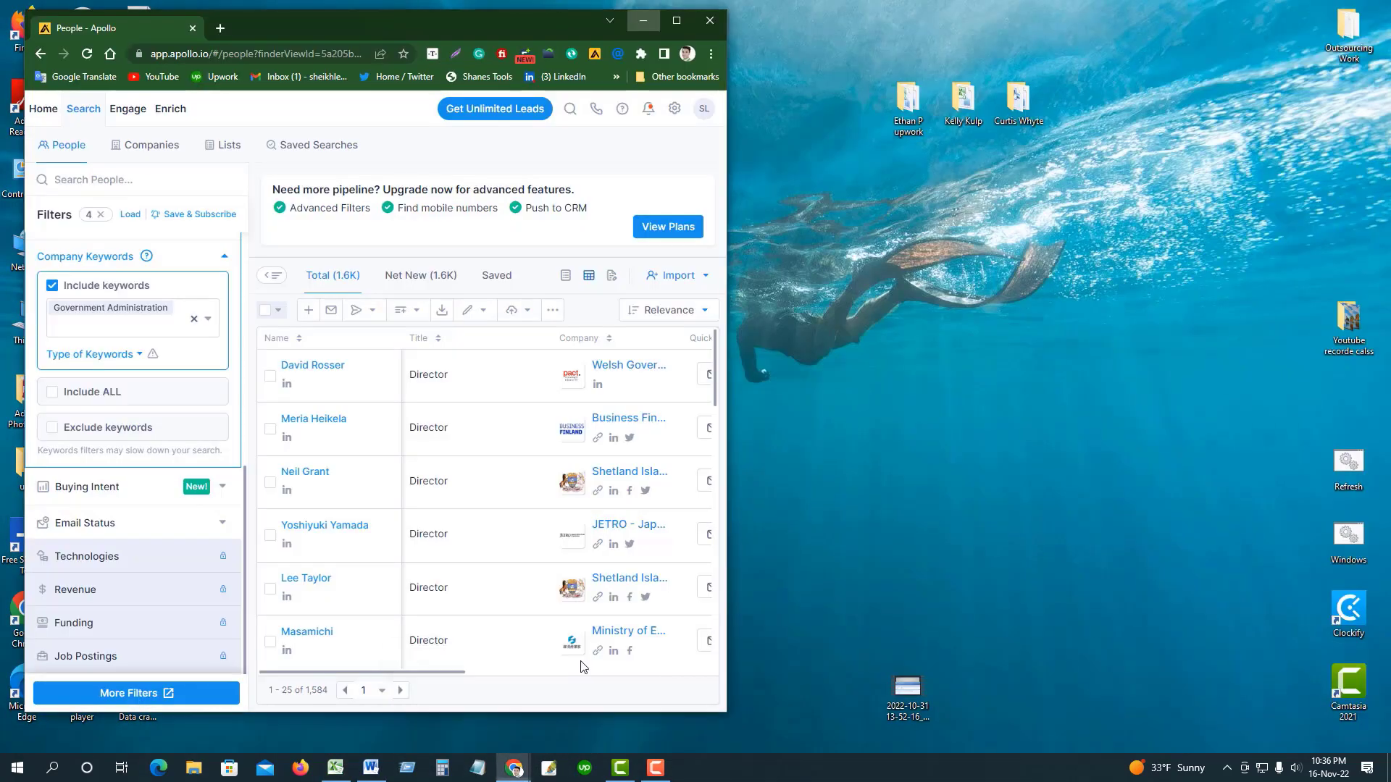
click(592, 701)
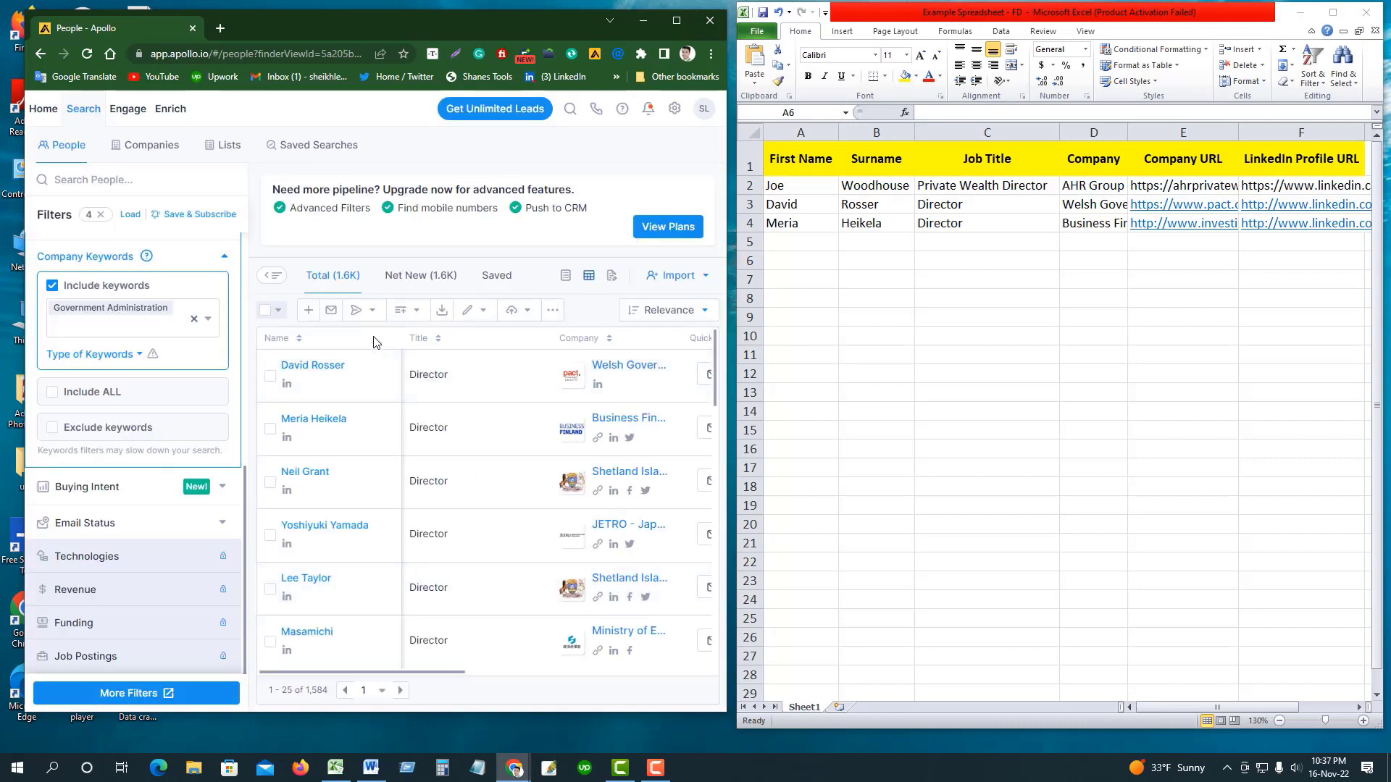
- Maximize Apollo and compare its job title, location and employee count filters with the criteria in the Word brief
click(676, 20)
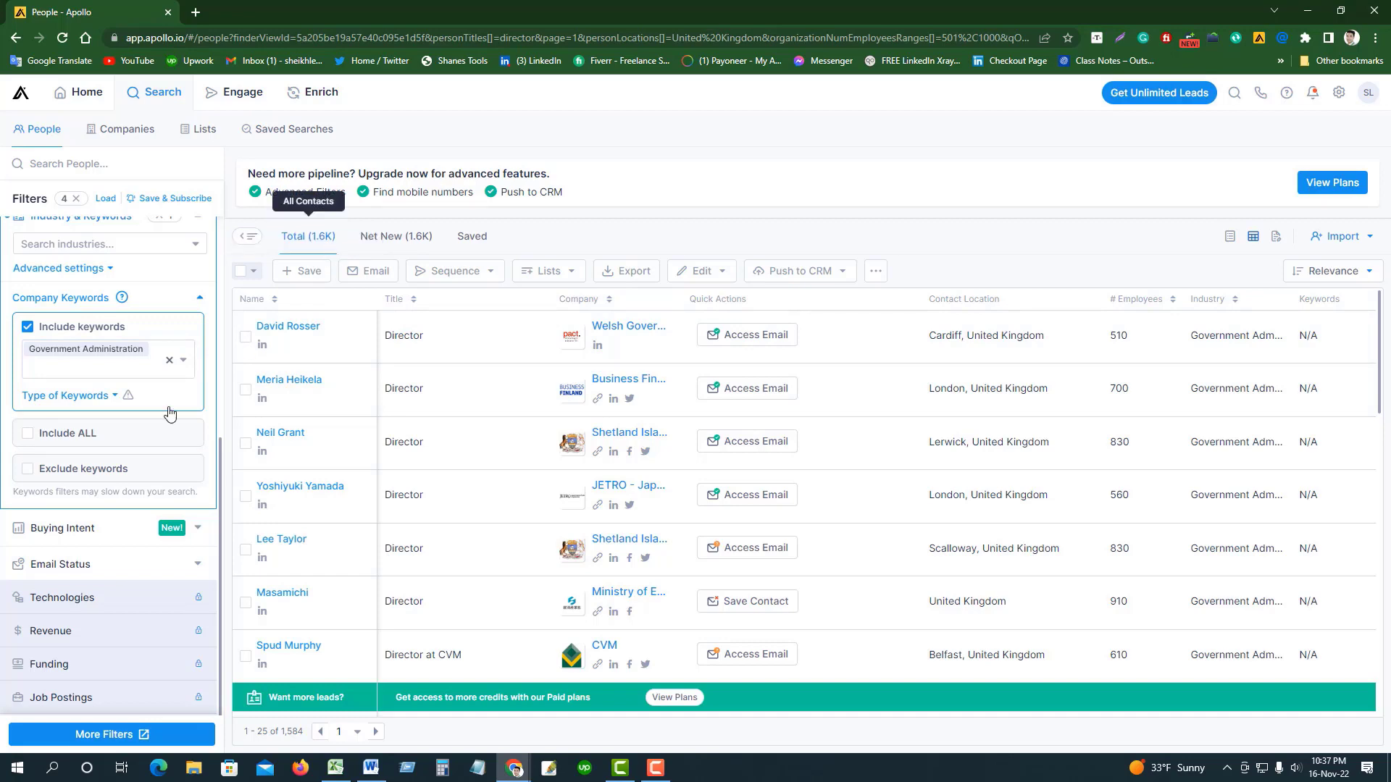
click(371, 770)
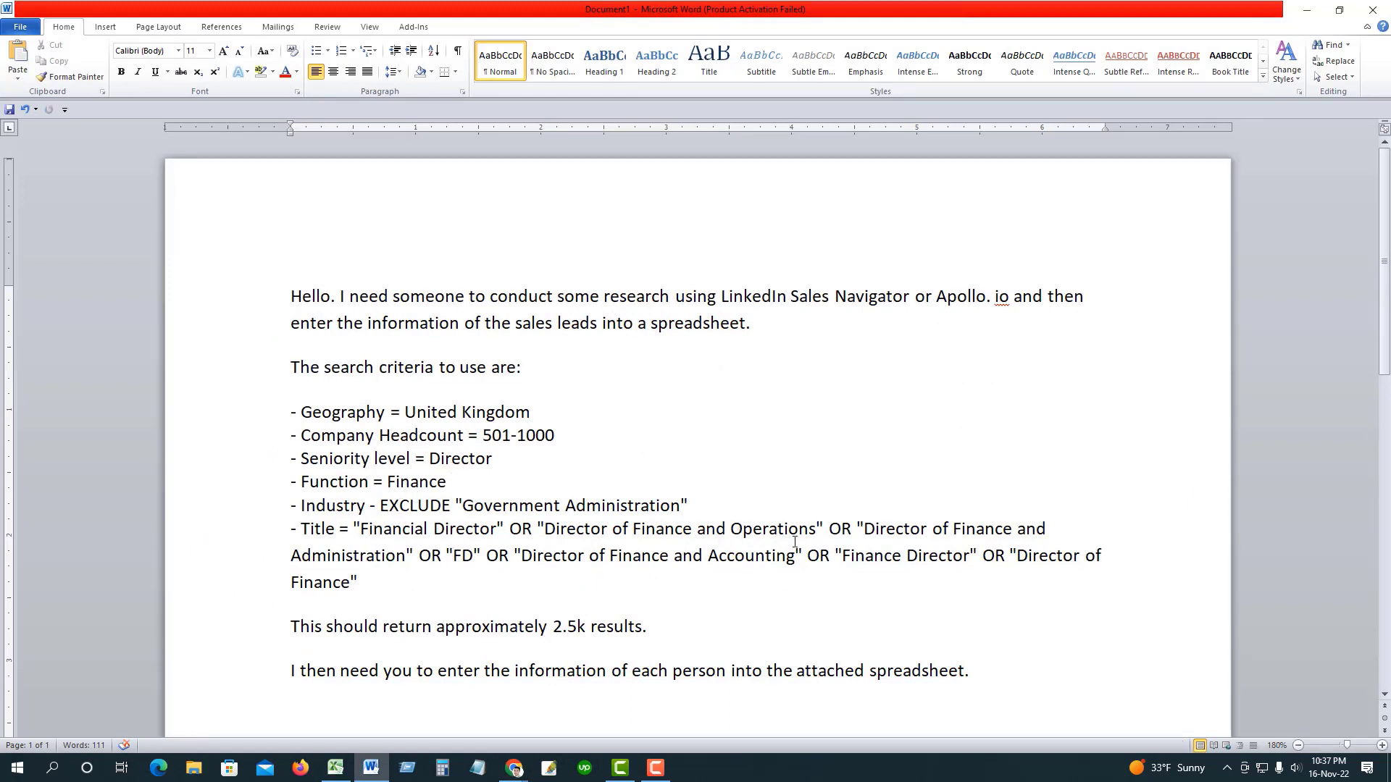
click(1308, 10)
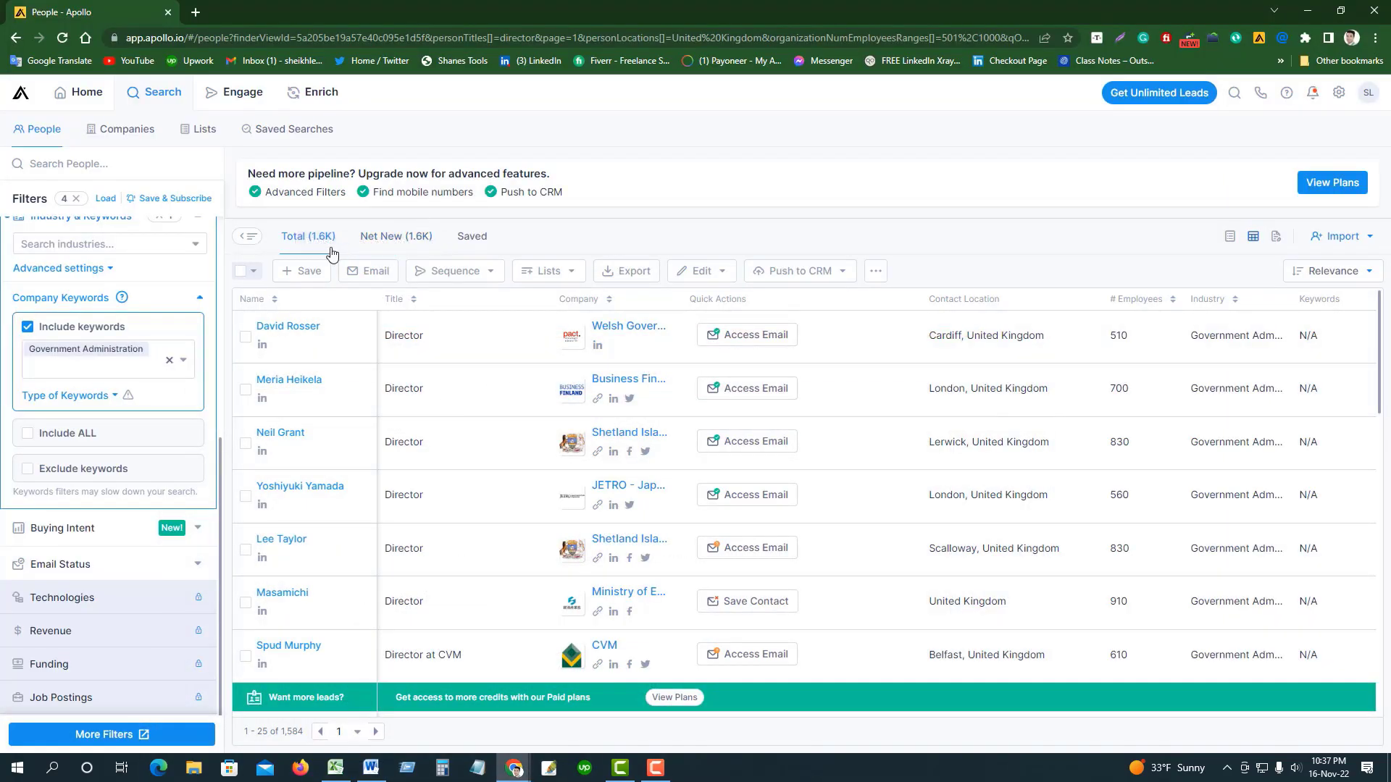
scroll(138, 337, up, 5)
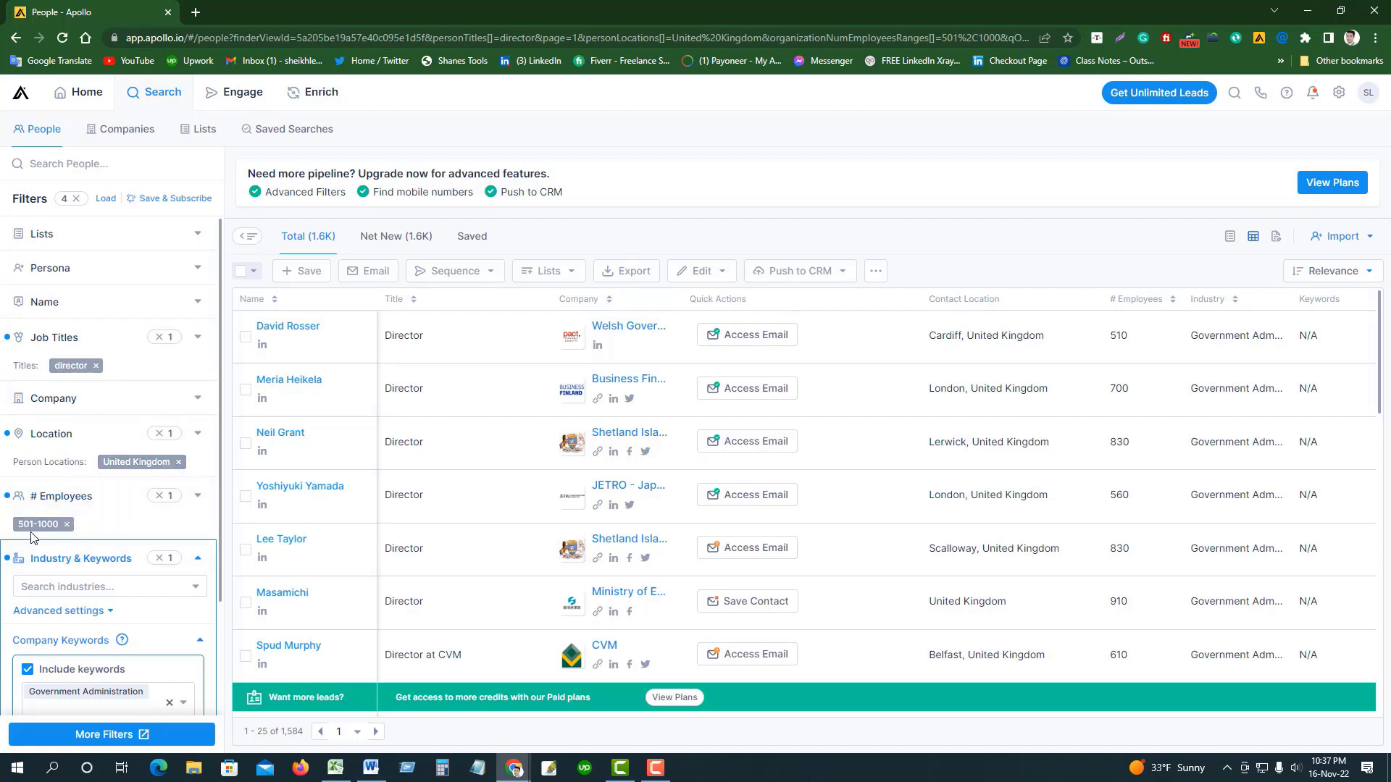
scroll(114, 520, down, 1)
scroll(114, 520, down, 2)
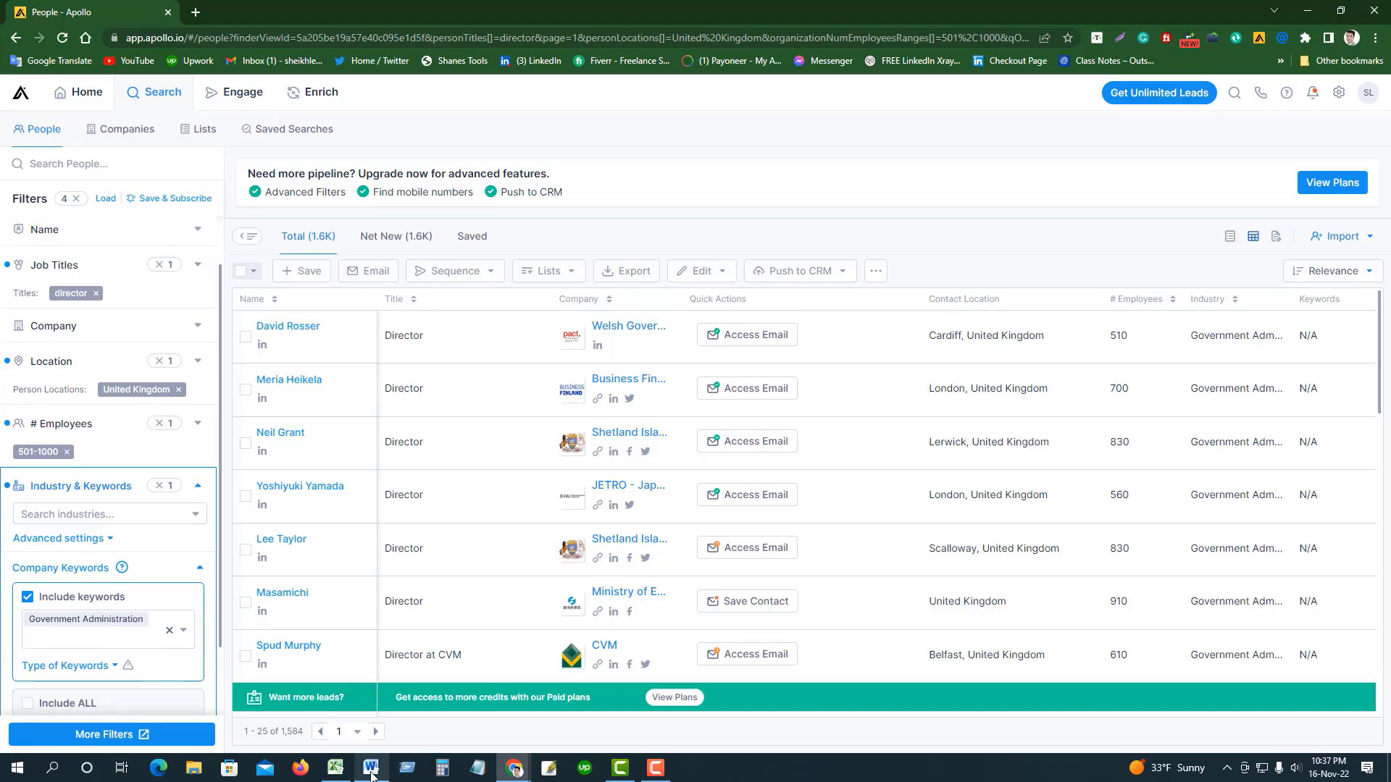
click(371, 768)
drag(556, 436, 482, 436)
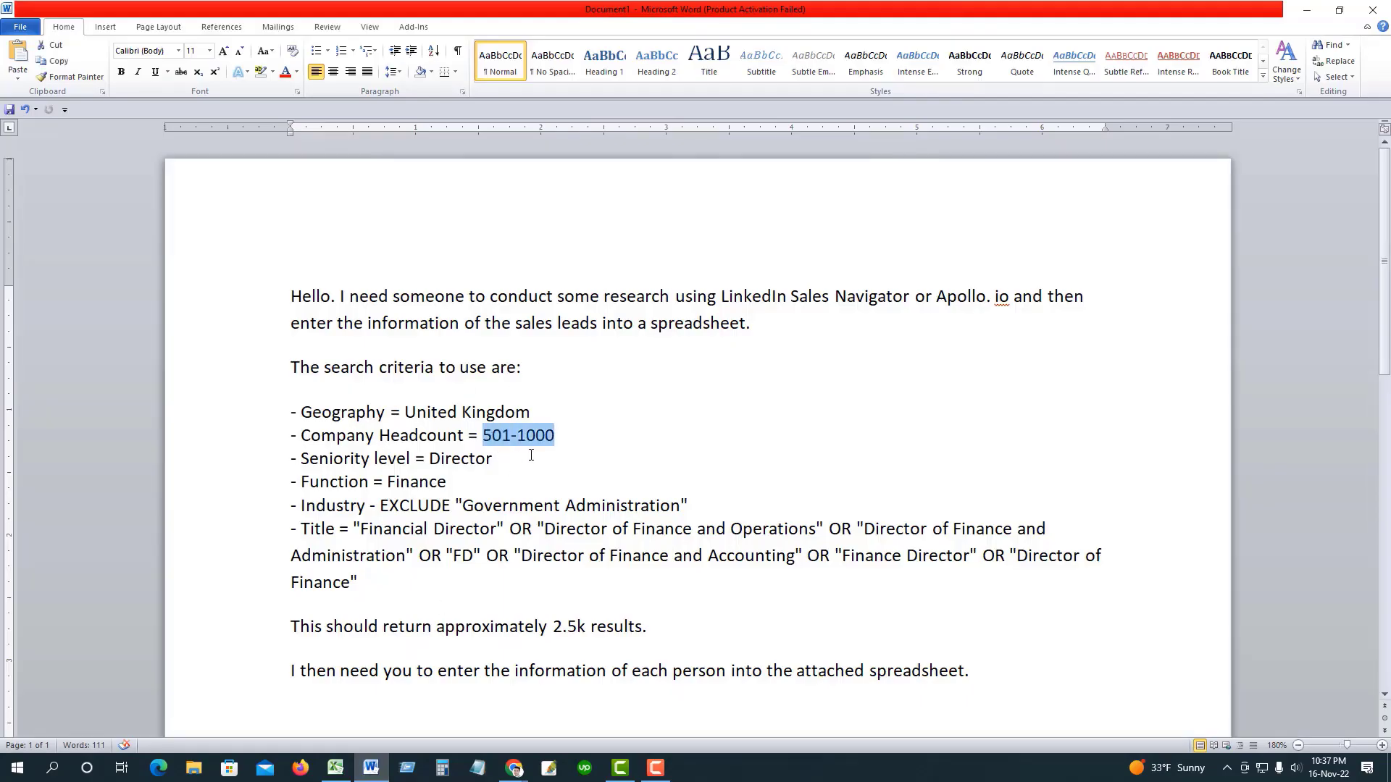
click(1308, 10)
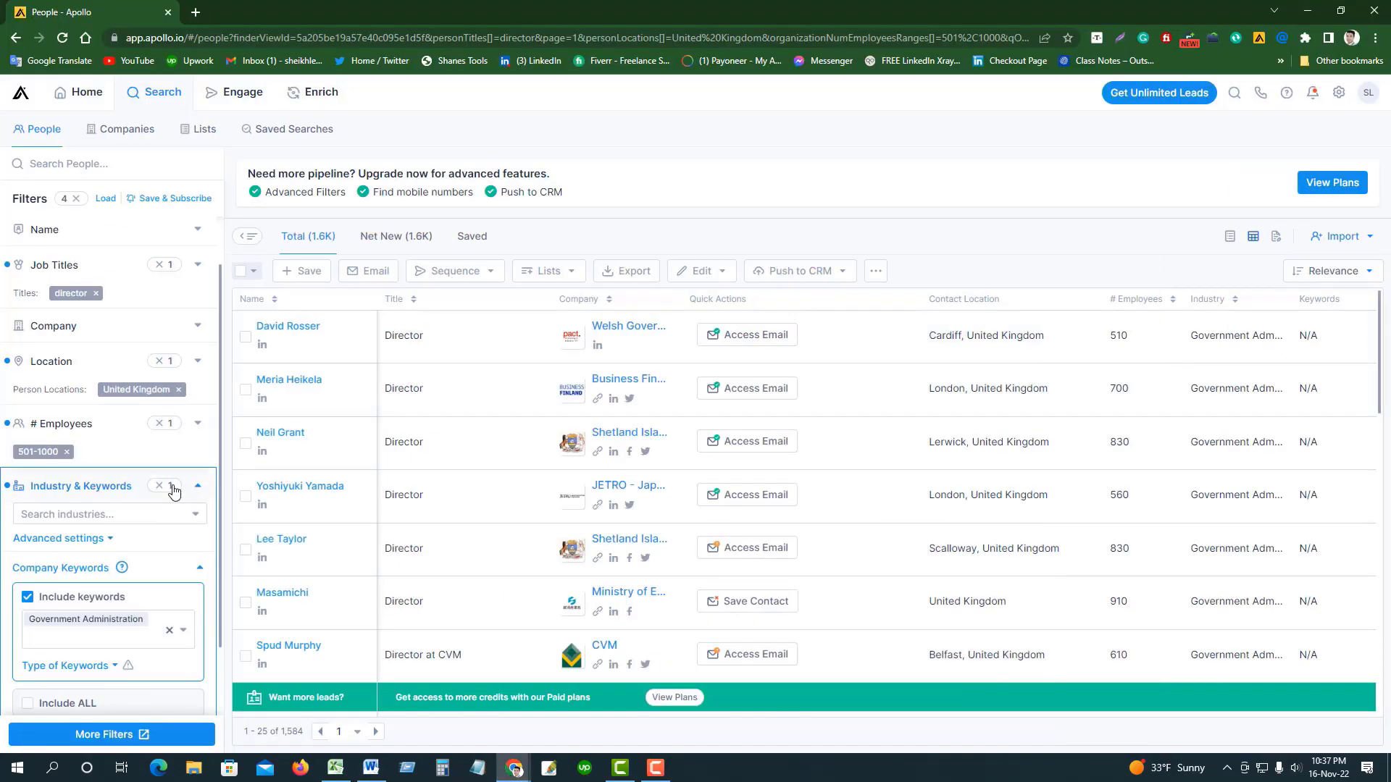
- Examine Apollo's Industry & Keywords filter and the remaining filter categories
scroll(124, 562, down, 2)
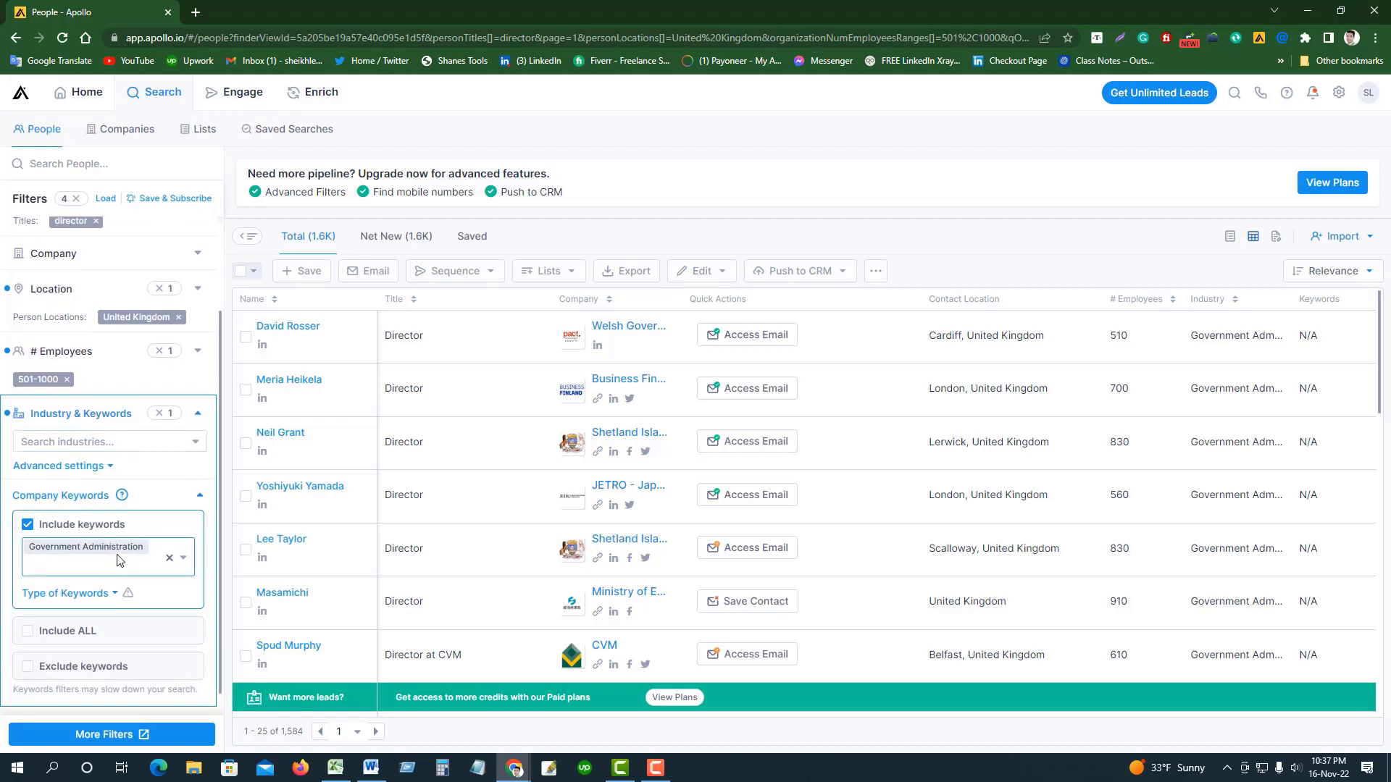
scroll(118, 560, down, 2)
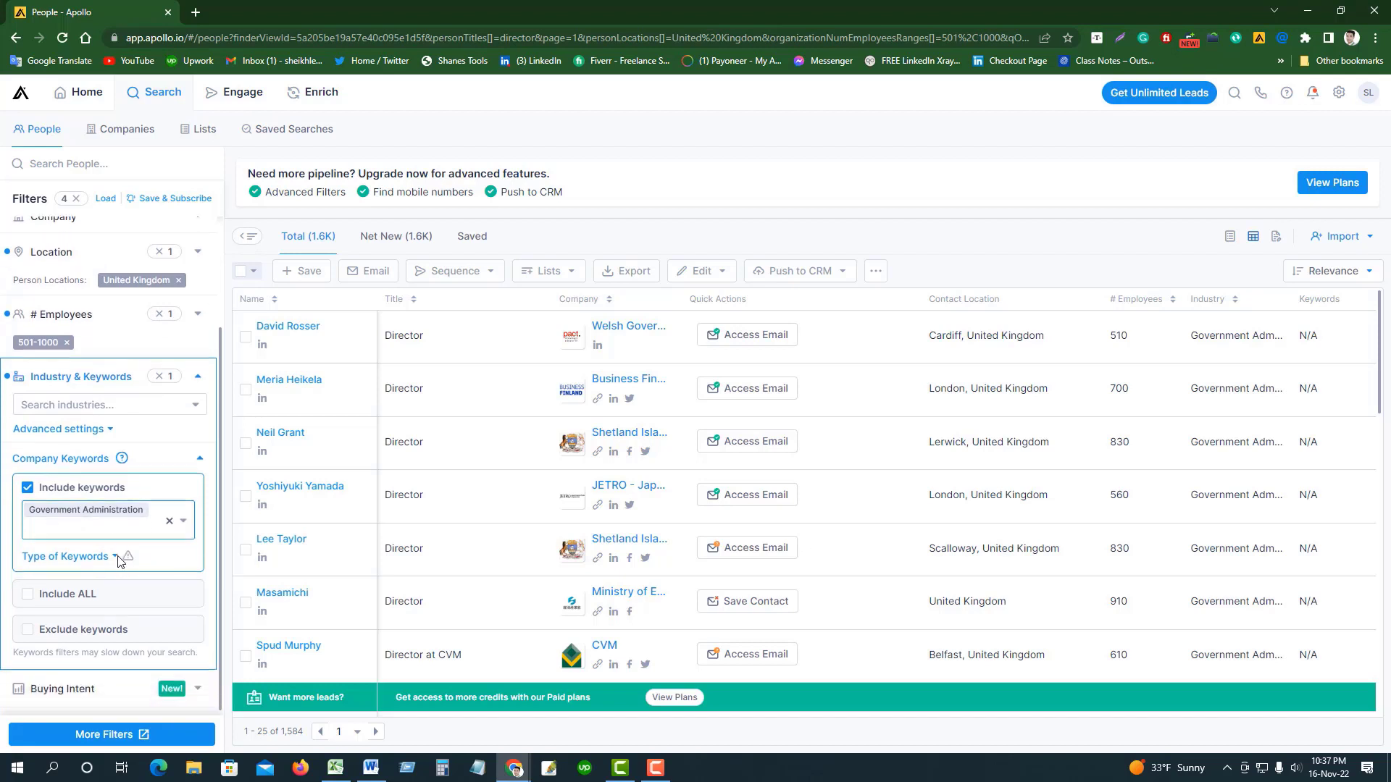
scroll(118, 559, down, 4)
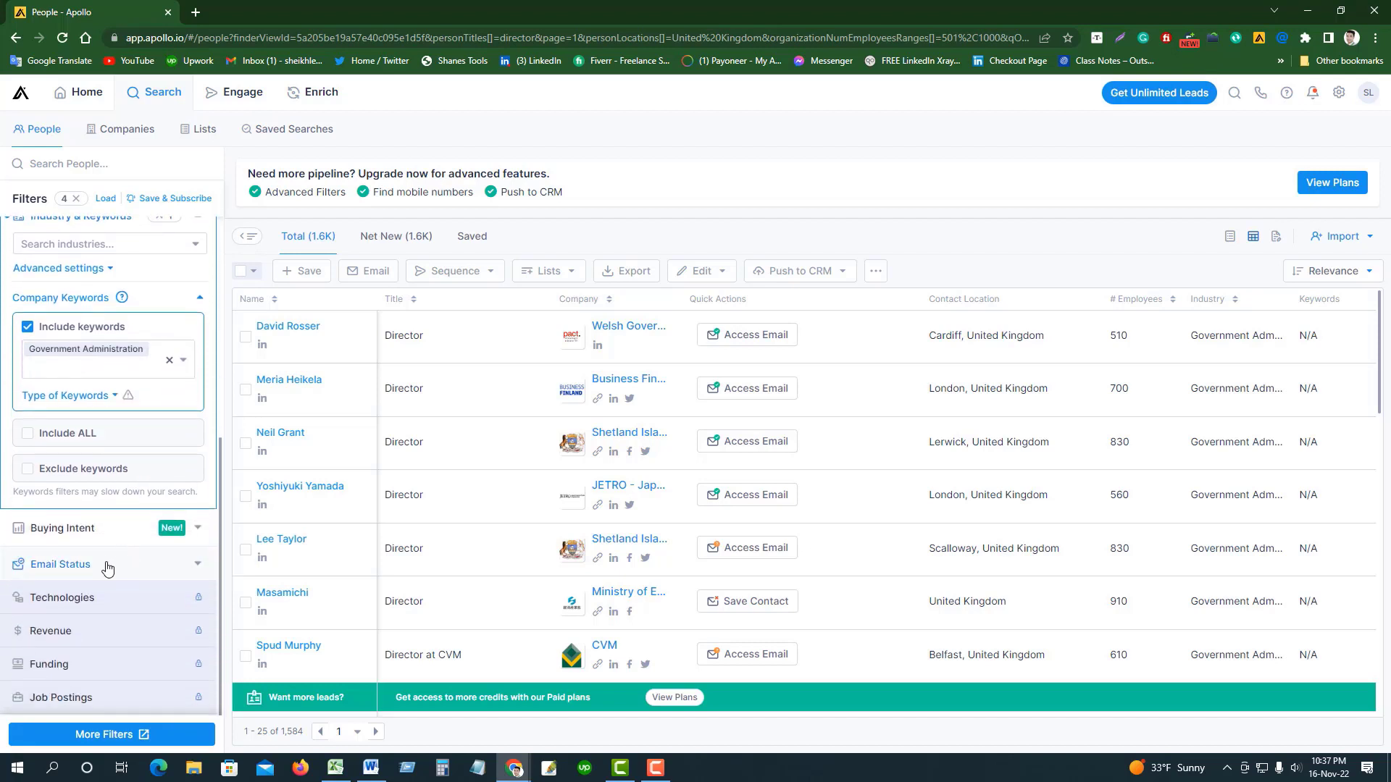
scroll(113, 584, up, 2)
scroll(112, 580, up, 4)
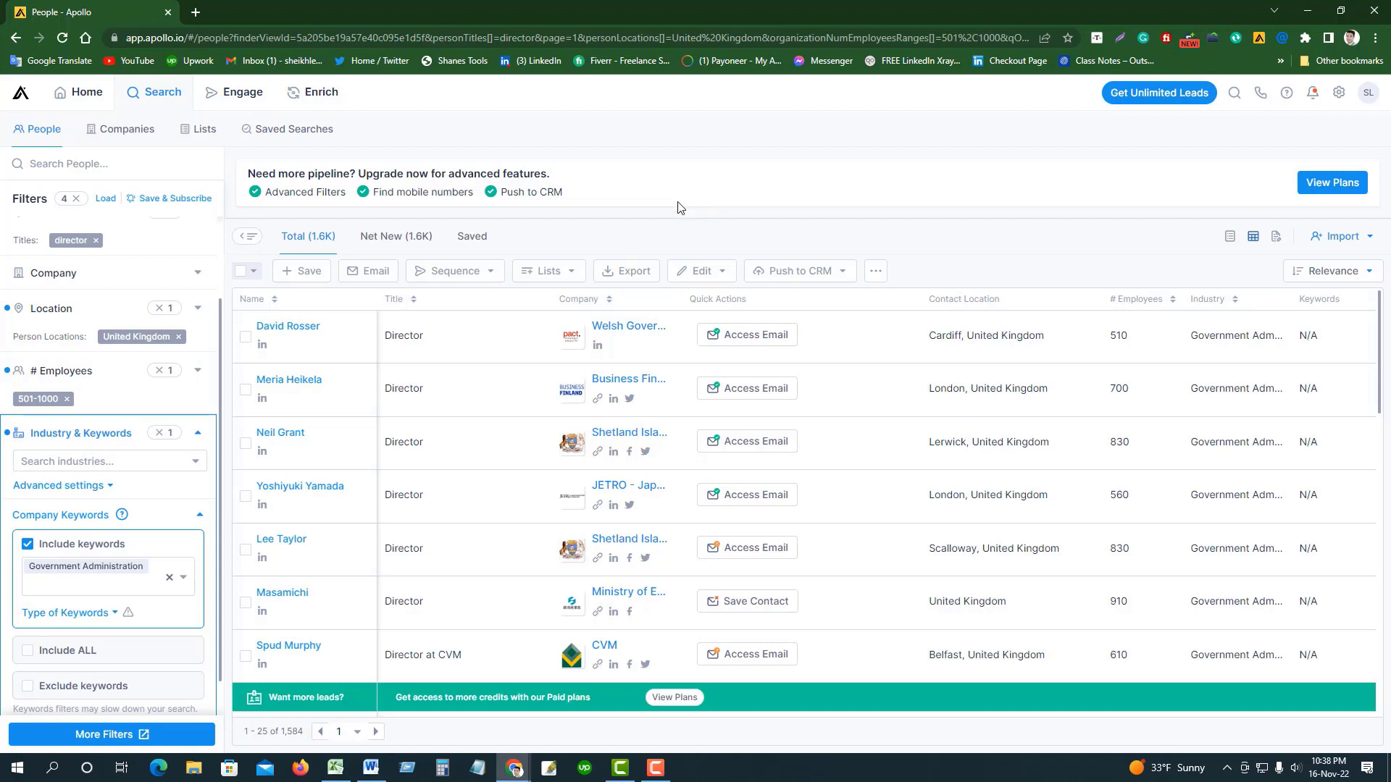
- Restore the Apollo window to its smaller size beside the spreadsheet and make the spreadsheet active
click(1341, 10)
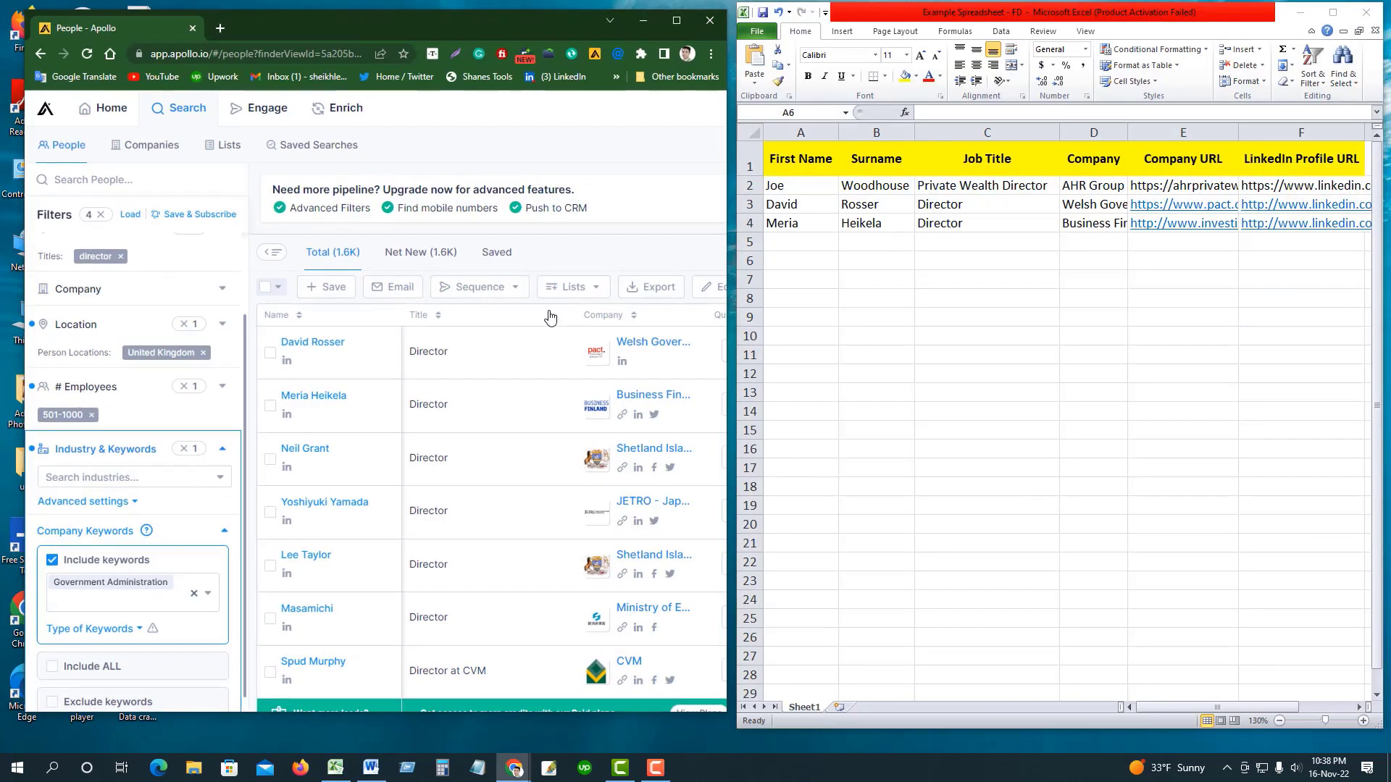
click(987, 363)
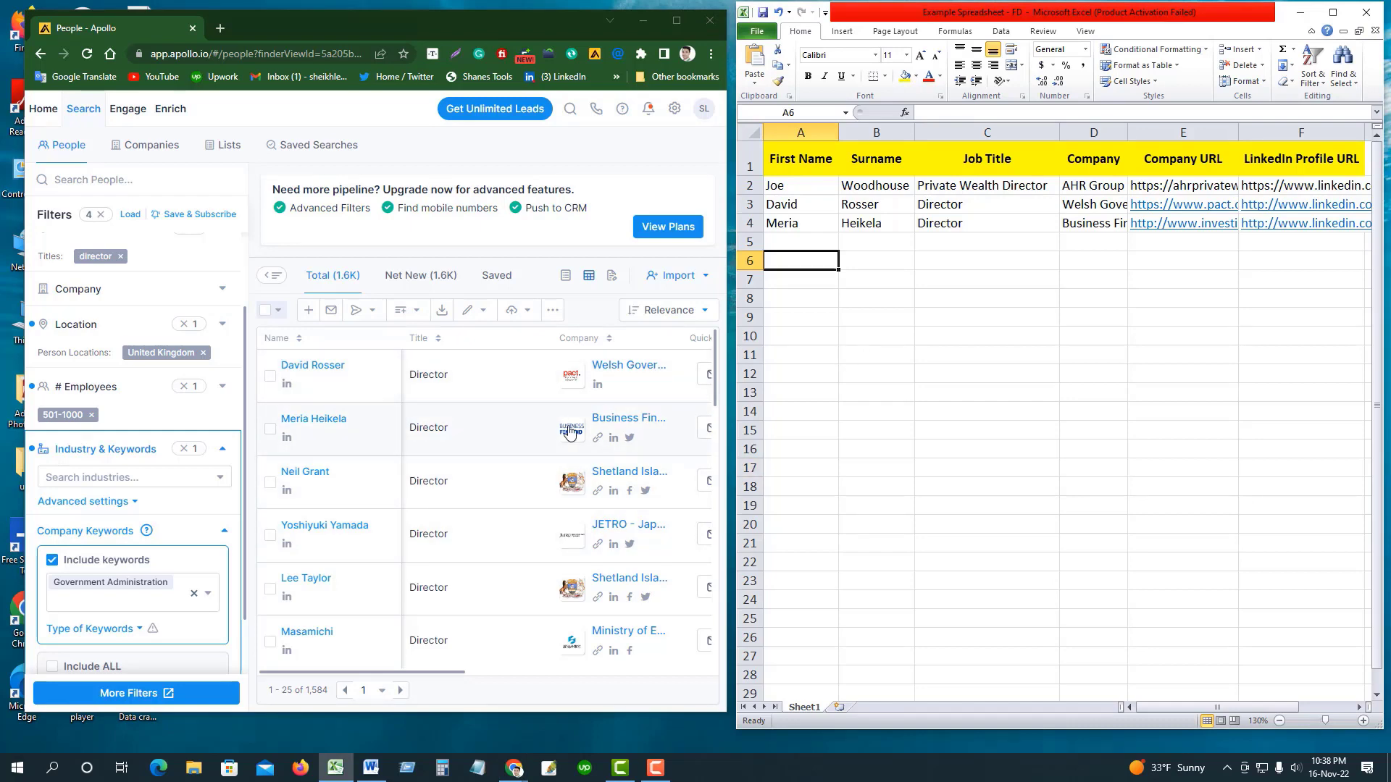
click(924, 282)
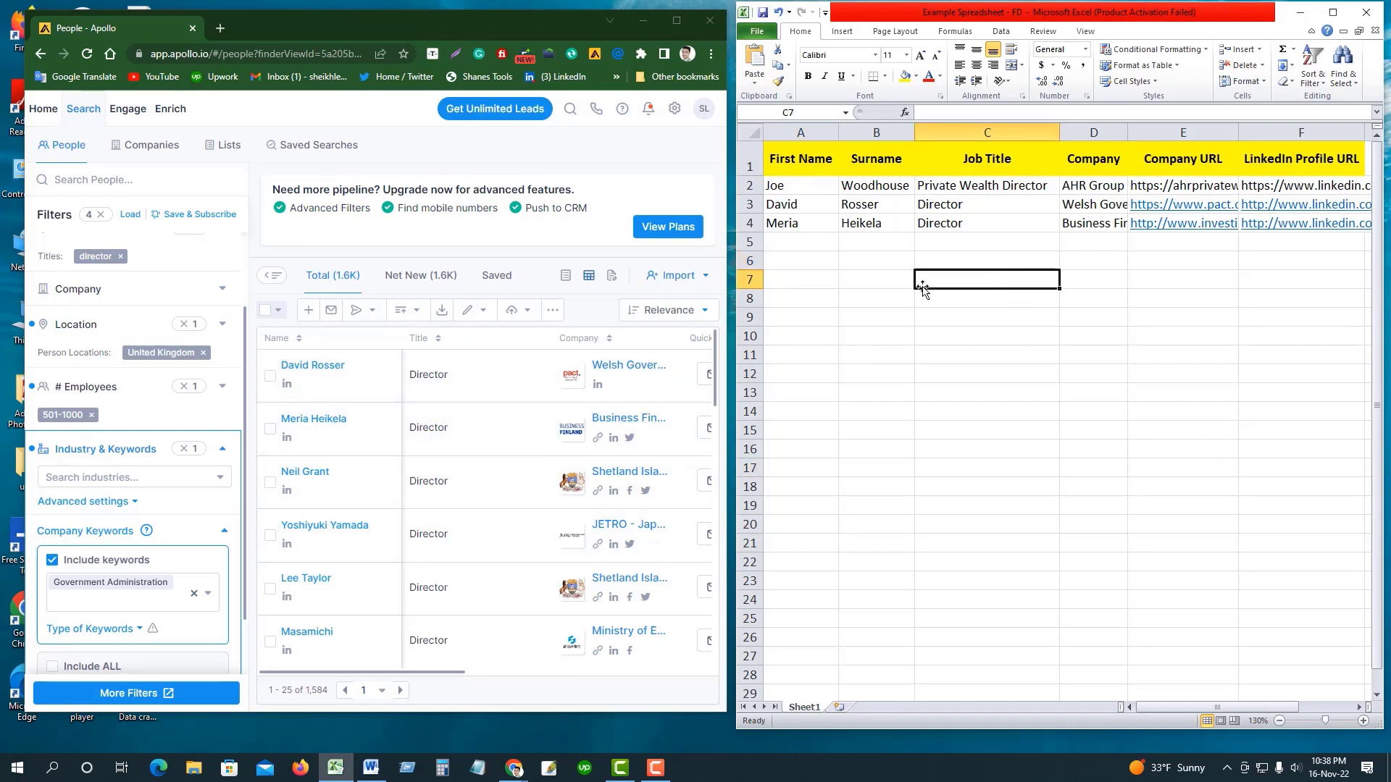
- Copy the third listed lead's full name from Apollo and paste it into First Name cell A5
click(303, 475)
right_click(302, 475)
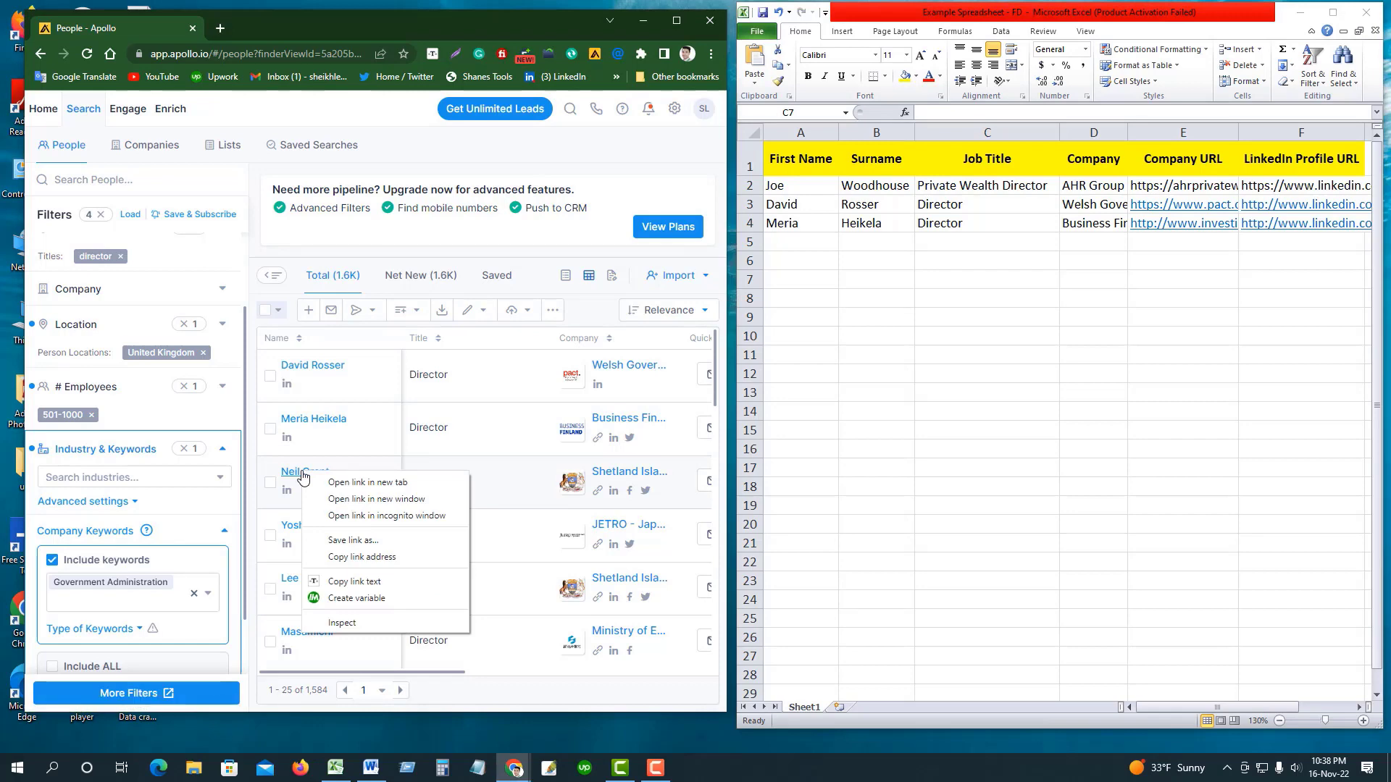
click(374, 582)
click(983, 281)
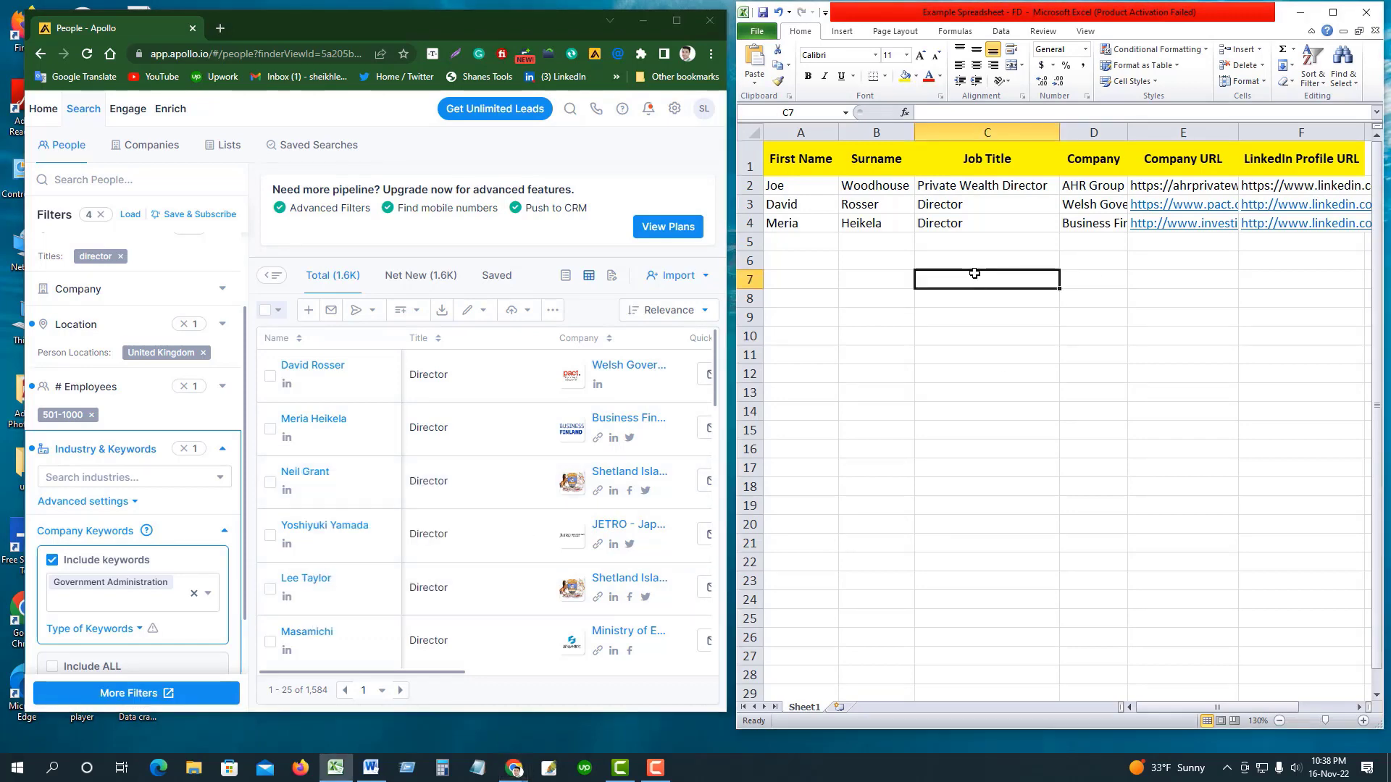
double_click(809, 240)
key(ctrl+v)
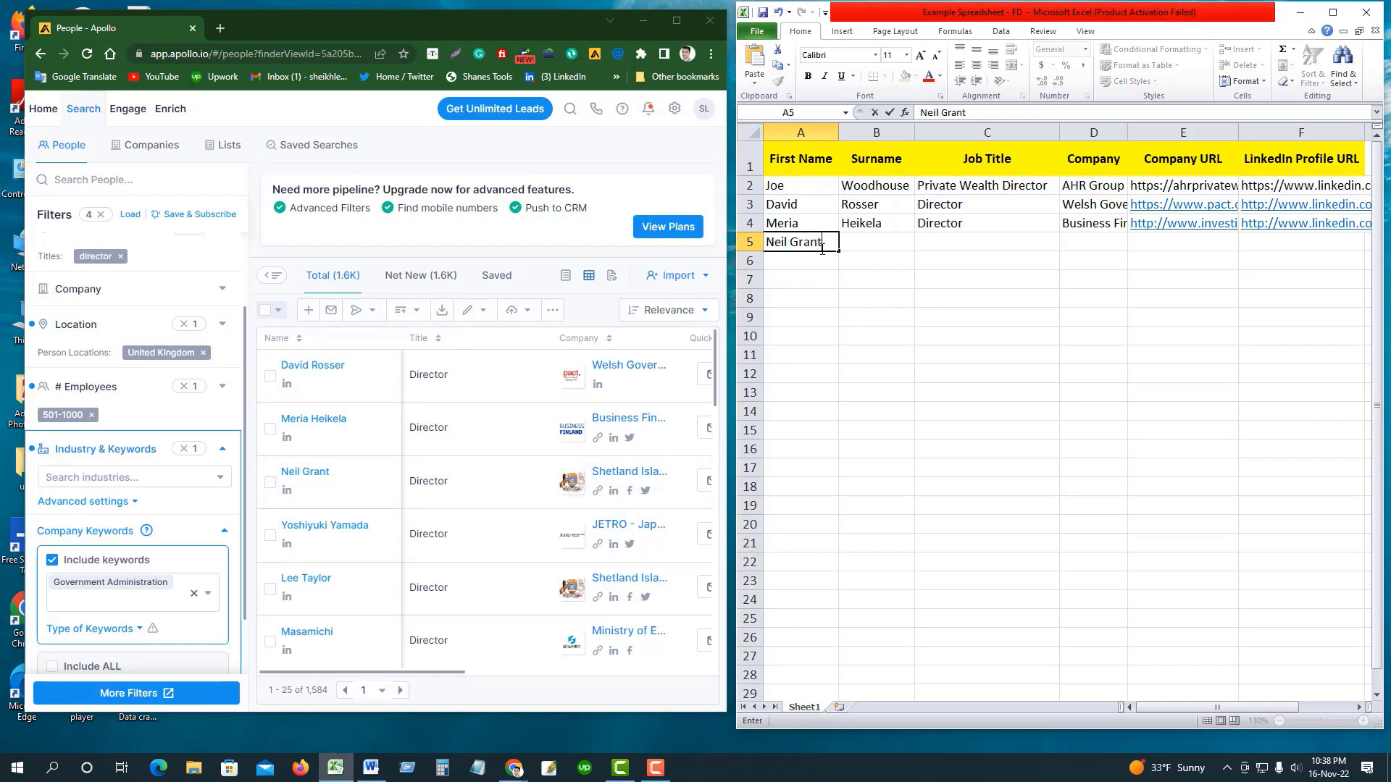
- Move the lead's surname out of cell A5 into Surname cell B5
drag(790, 244, 833, 244)
key(ctrl+x)
key(Return)
click(867, 244)
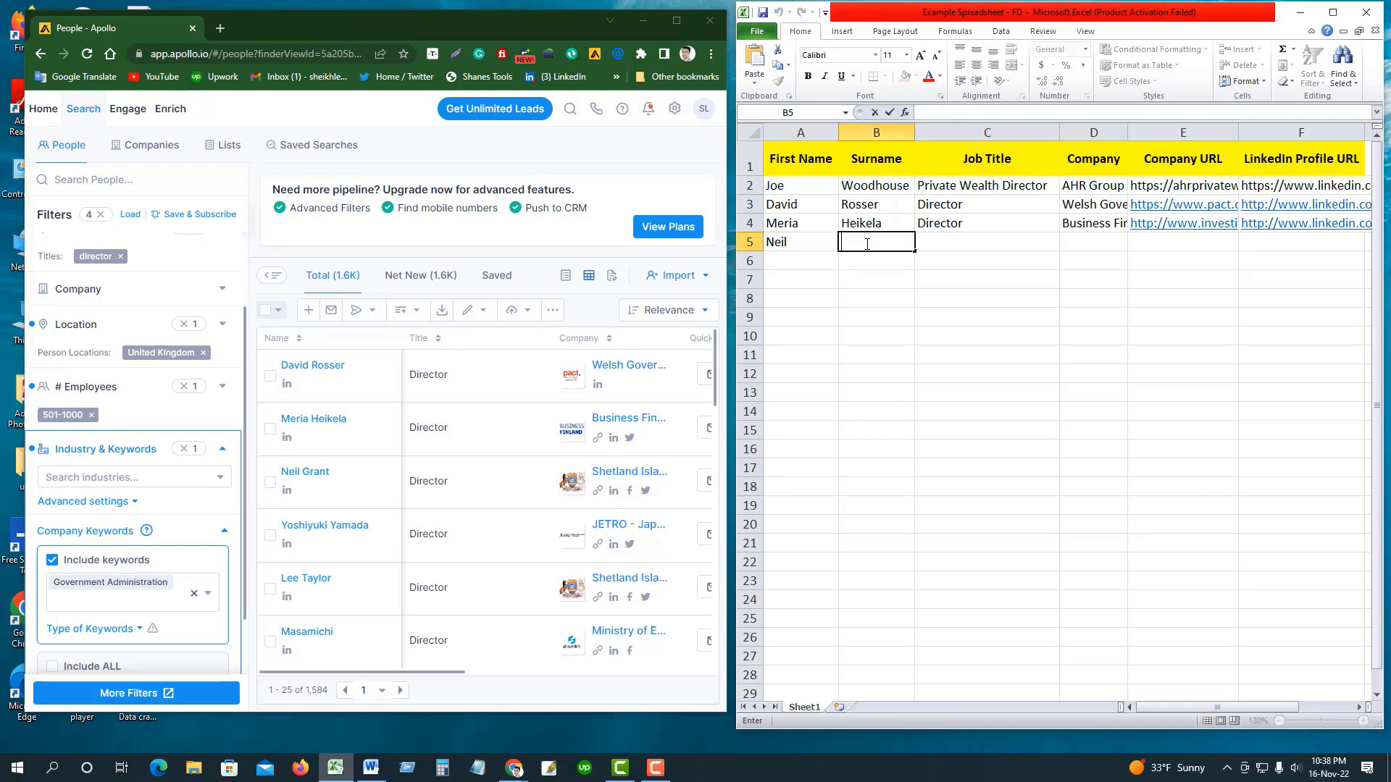
key(ctrl+v)
click(872, 272)
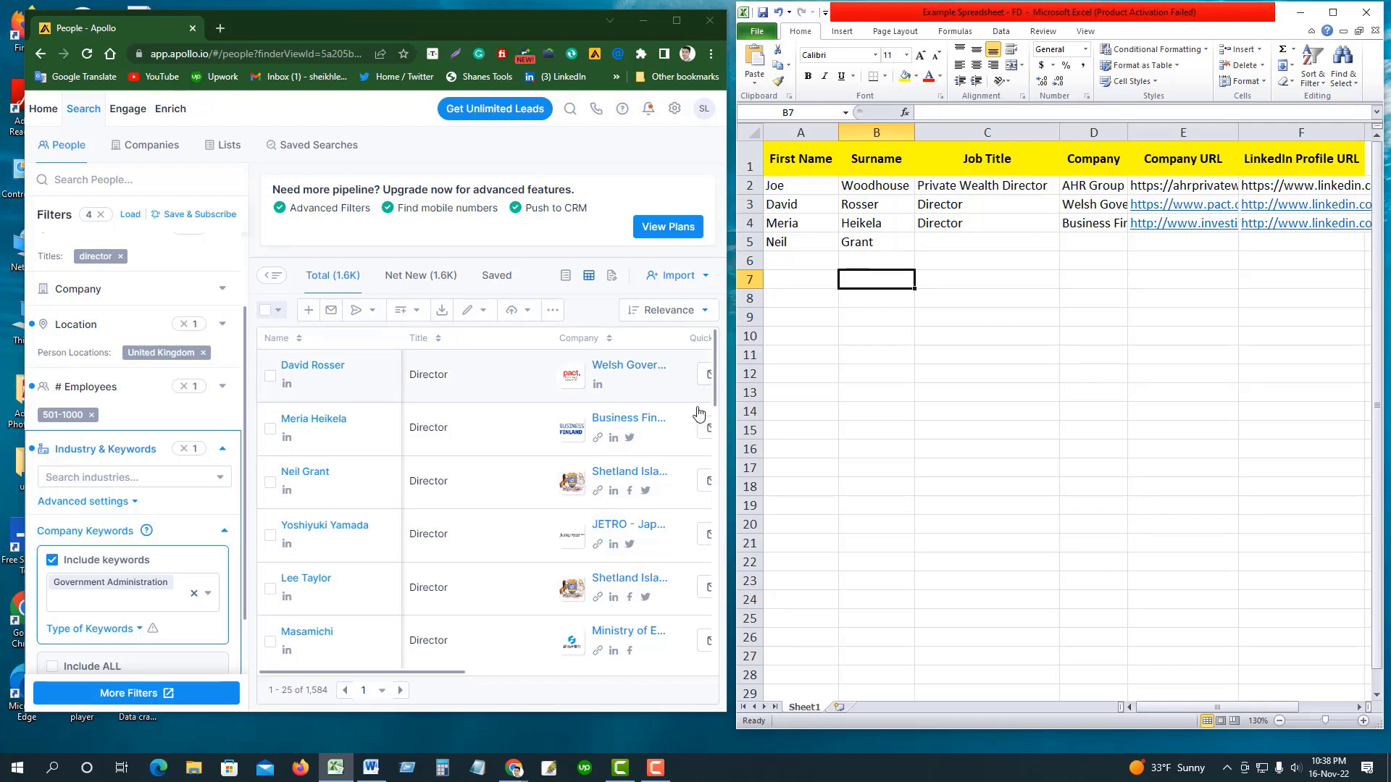
- Copy the third listed lead's LinkedIn profile link from Apollo and paste it into LinkedIn Profile URL cell F5
right_click(287, 493)
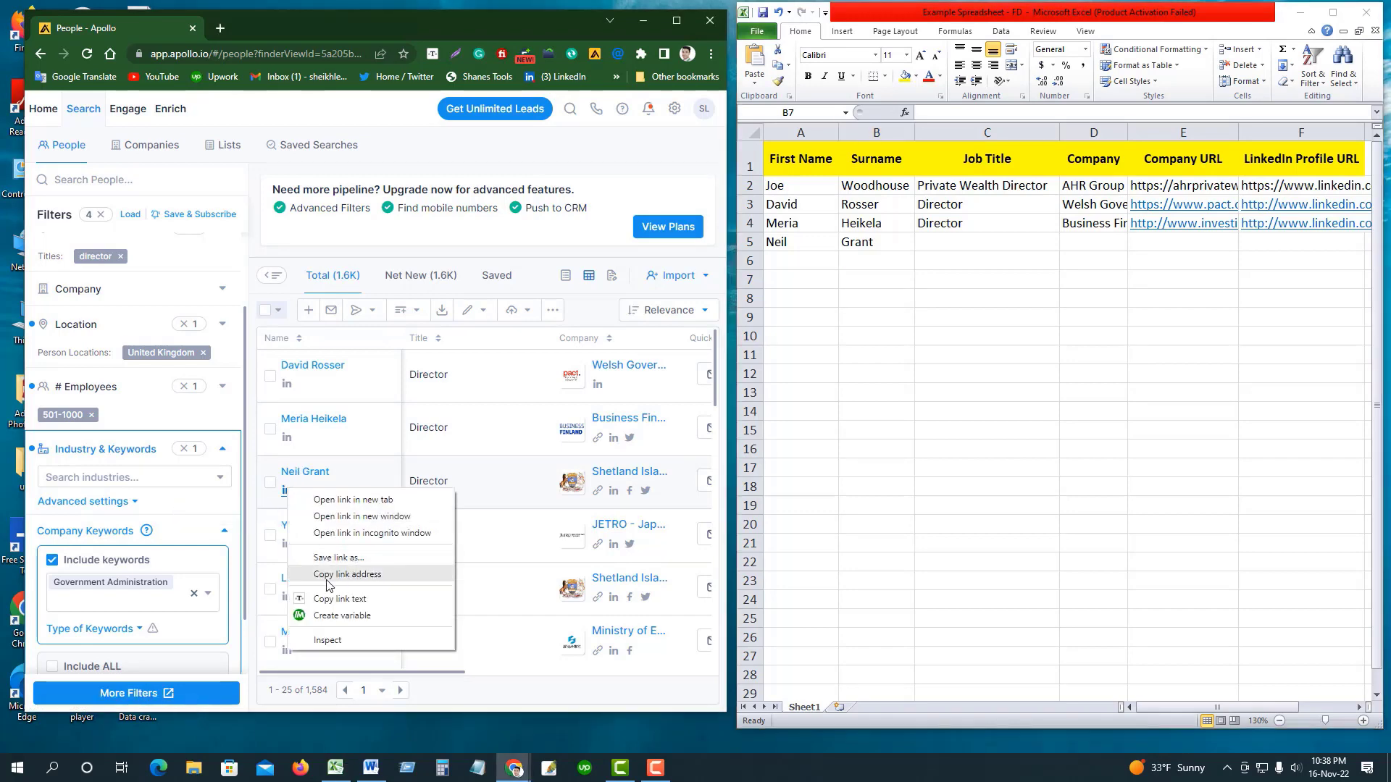
click(360, 580)
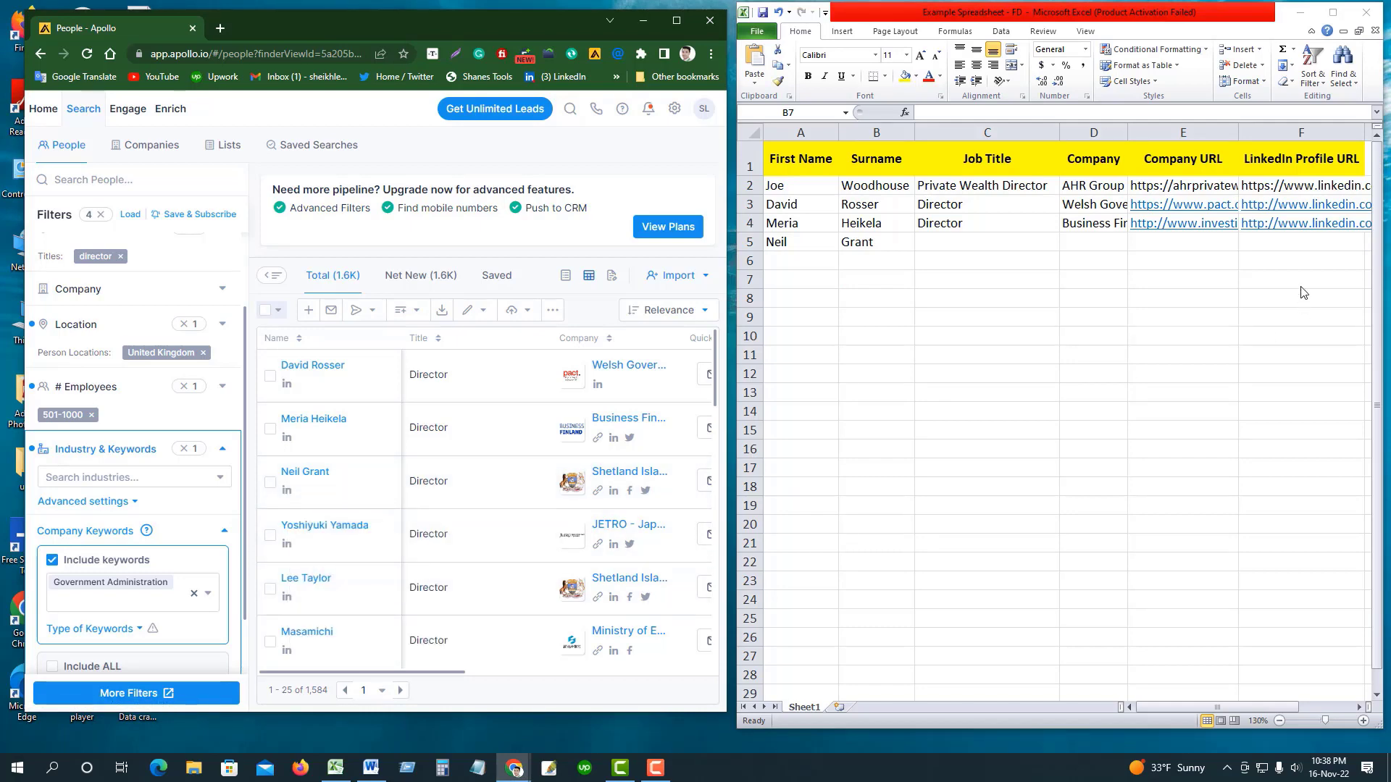
key(alt+Tab)
double_click(1295, 242)
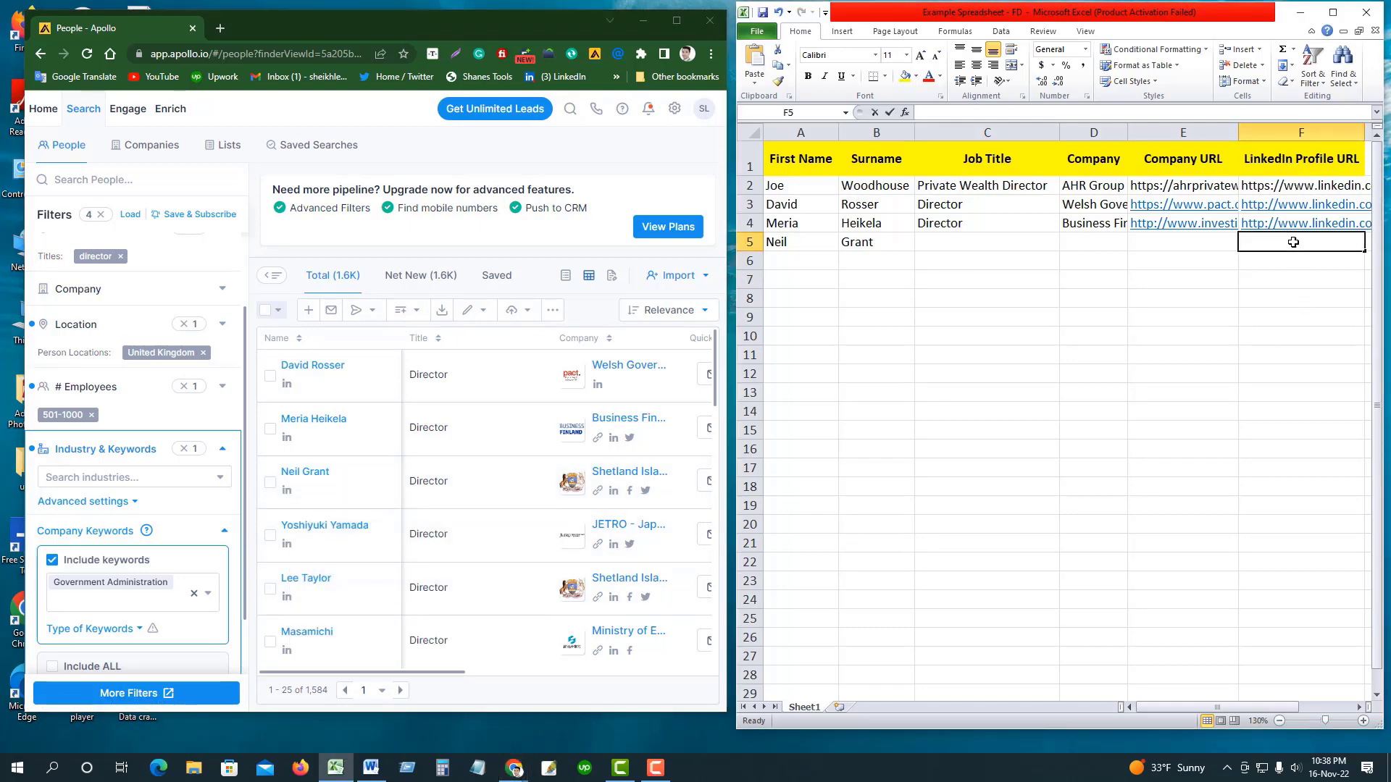
key(ctrl+v)
click(1181, 278)
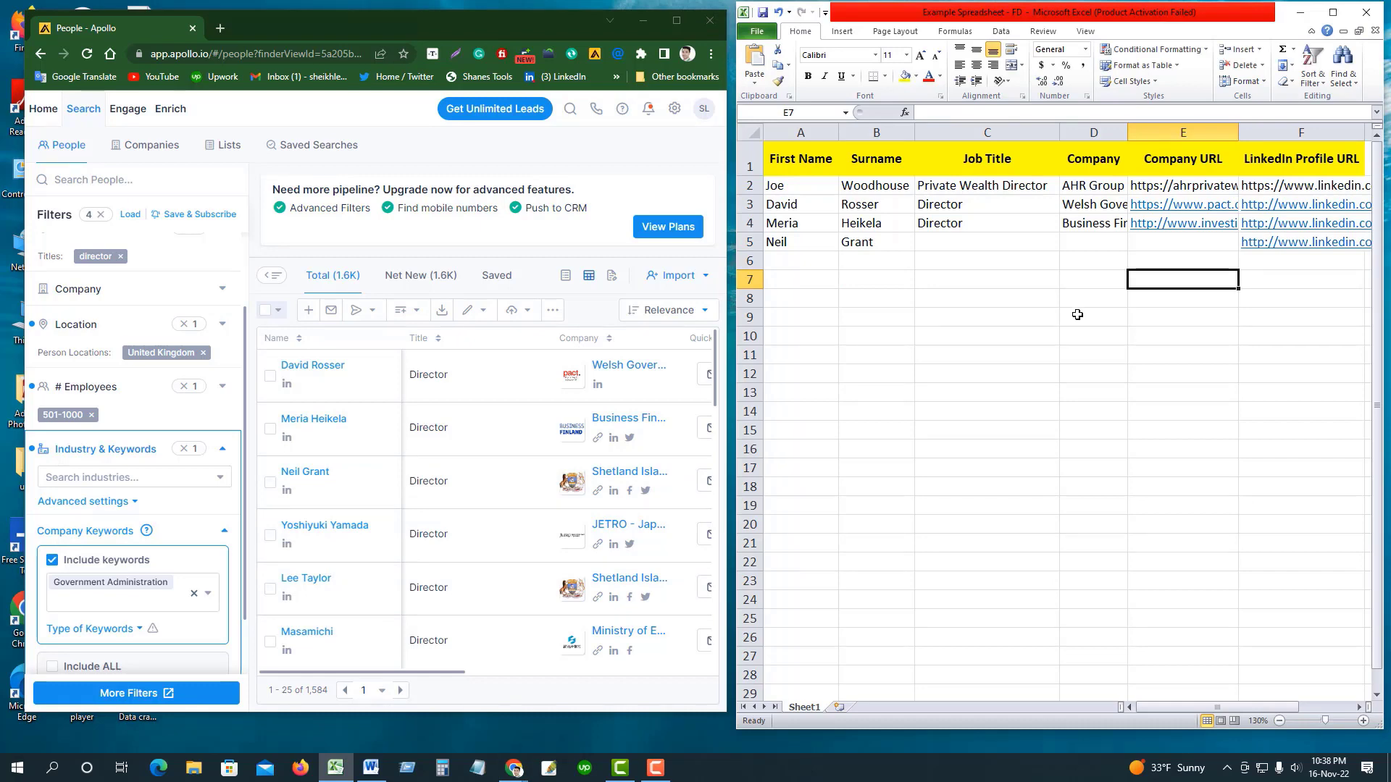
- Copy the third listed lead's company name, Shetland Islands Council, from Apollo and paste it into Company cell D5
right_click(621, 475)
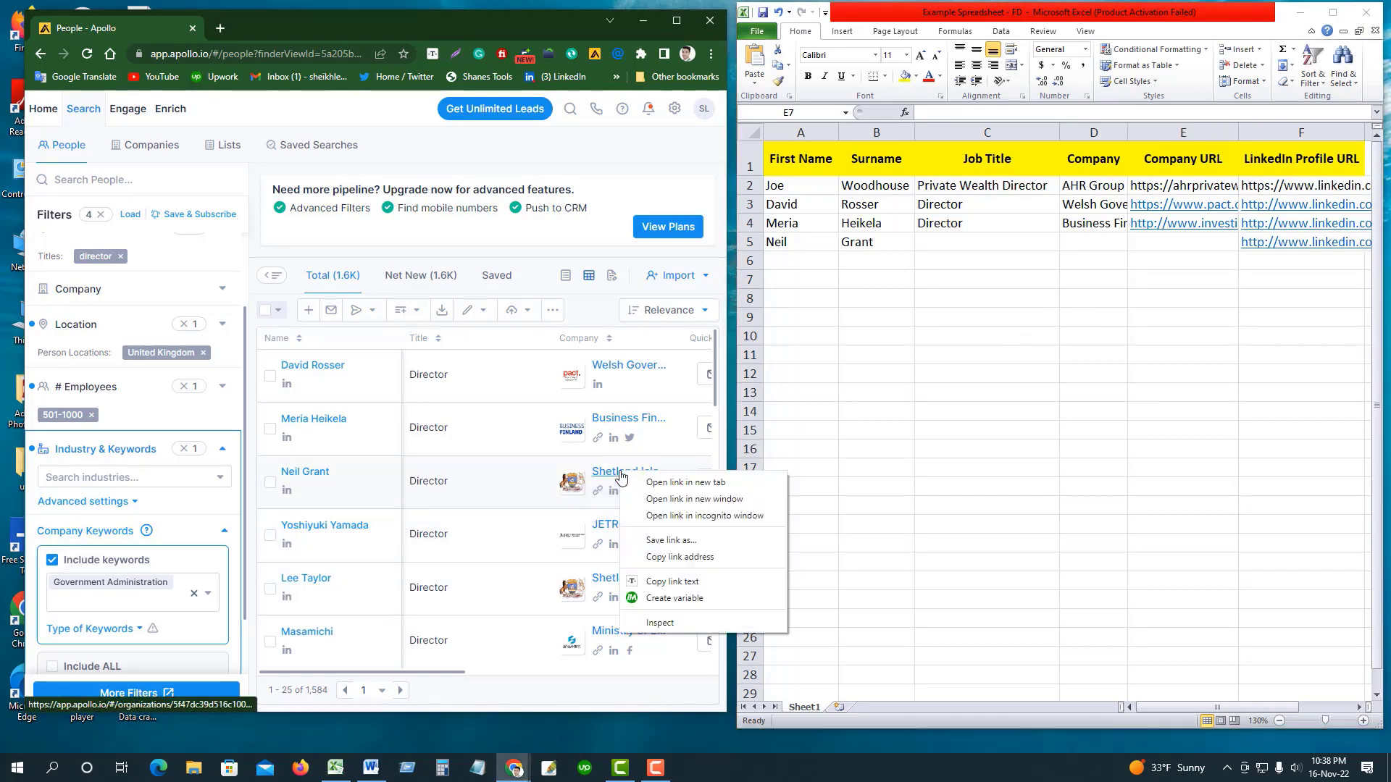
click(670, 582)
click(1093, 289)
double_click(1092, 245)
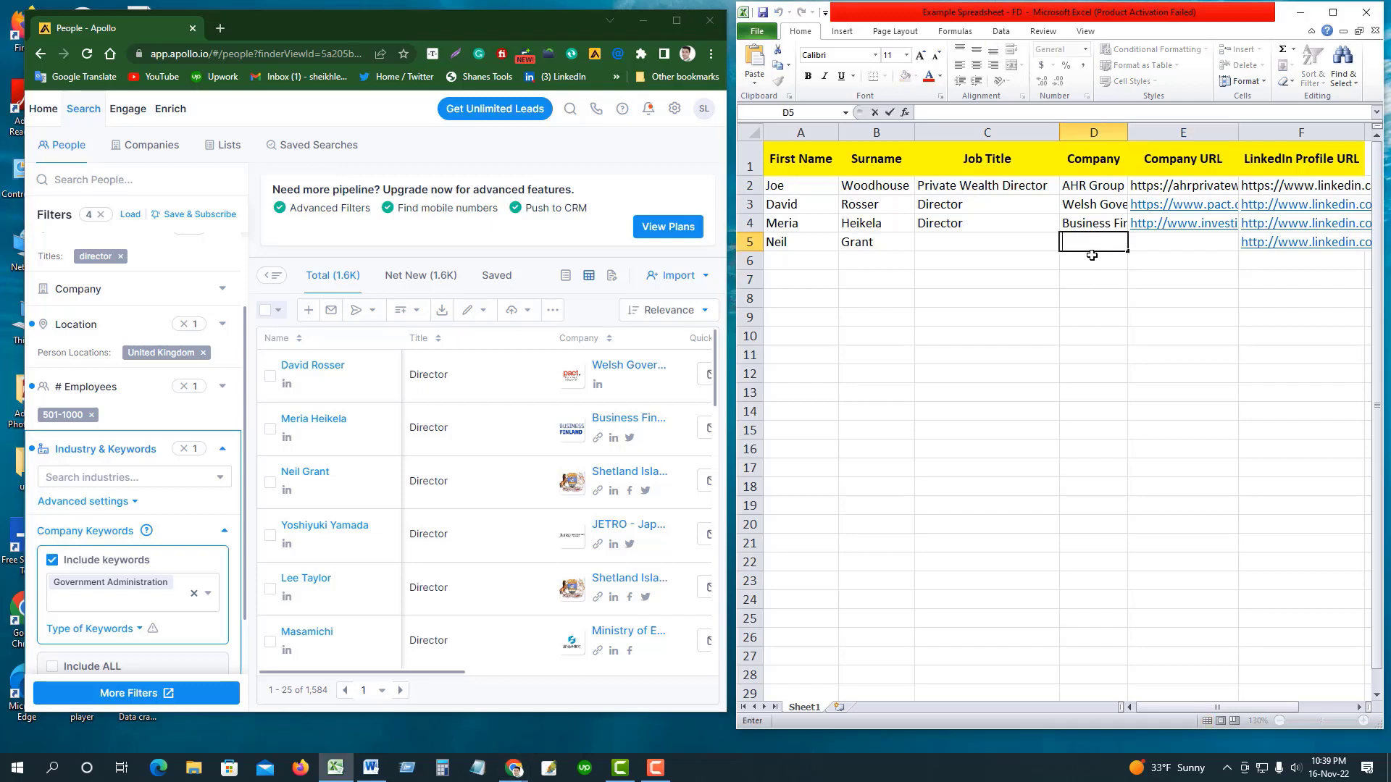
key(ctrl+v)
click(1090, 276)
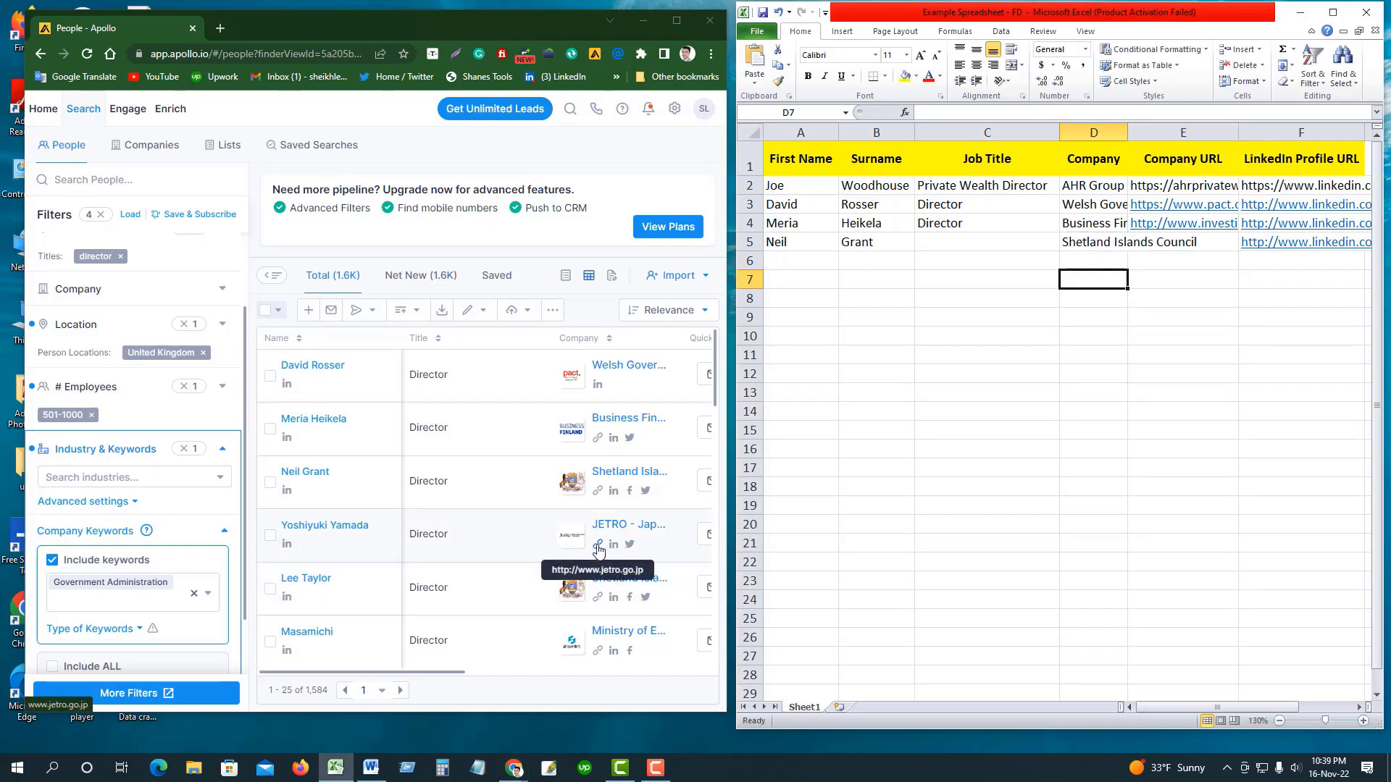
- Copy the Shetland Islands Council website link from the third lead's row and paste it into Company URL cell E5
right_click(599, 492)
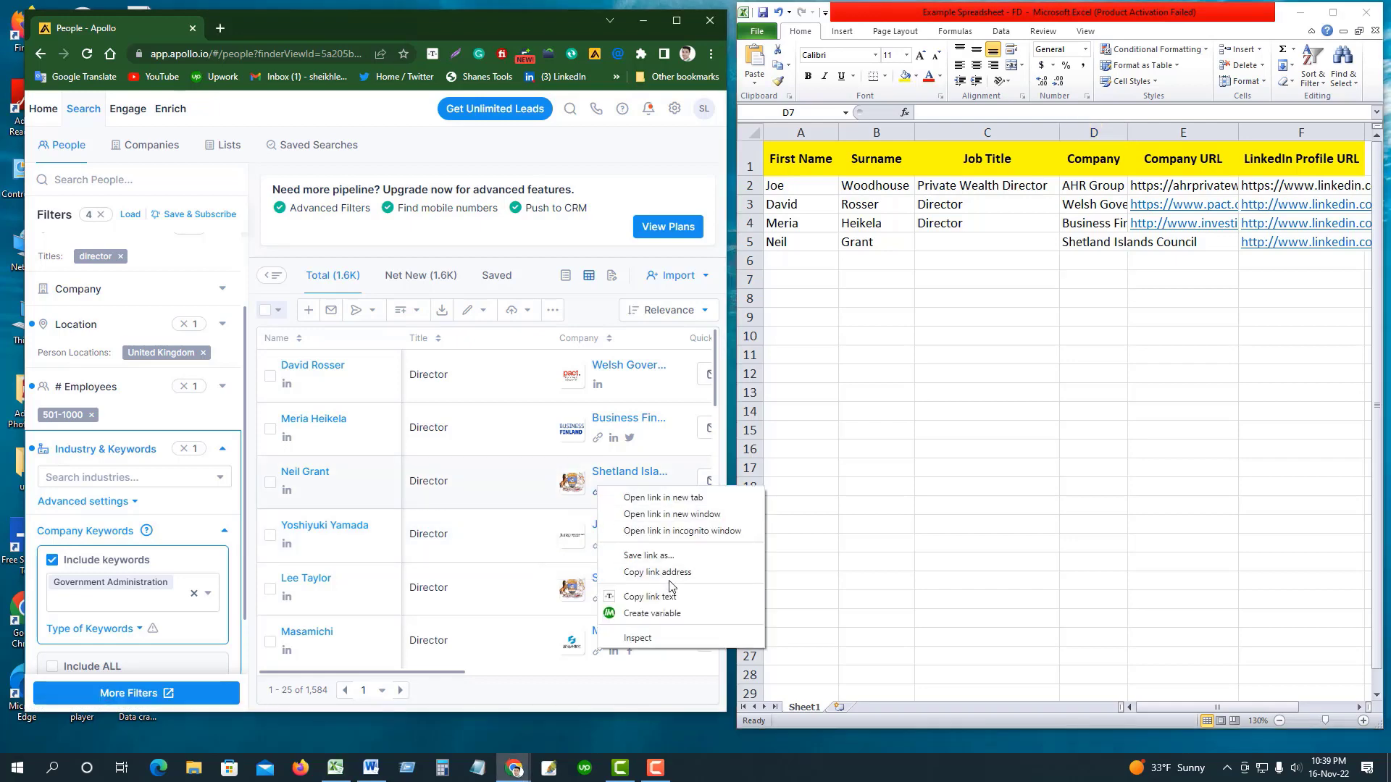
click(668, 579)
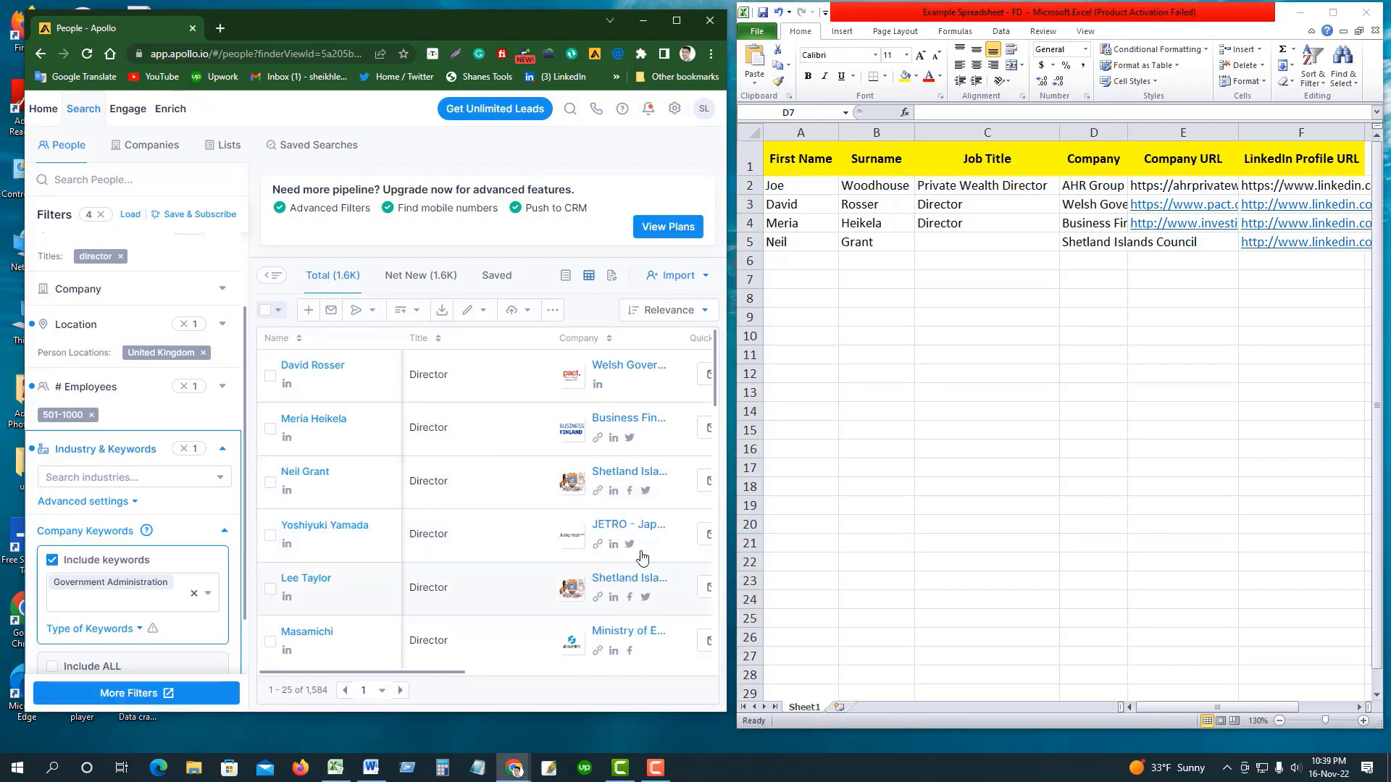
right_click(597, 494)
double_click(1200, 242)
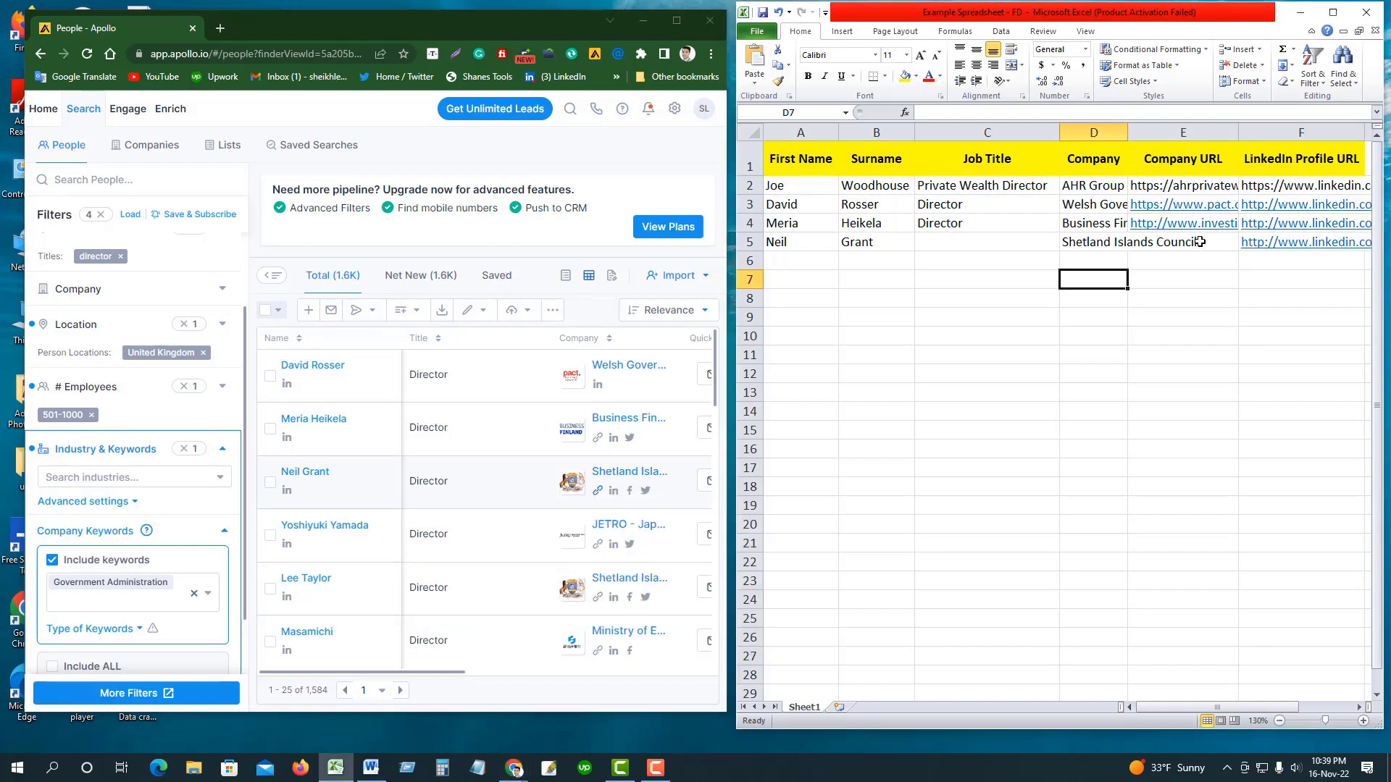
key(ctrl+v)
click(1188, 279)
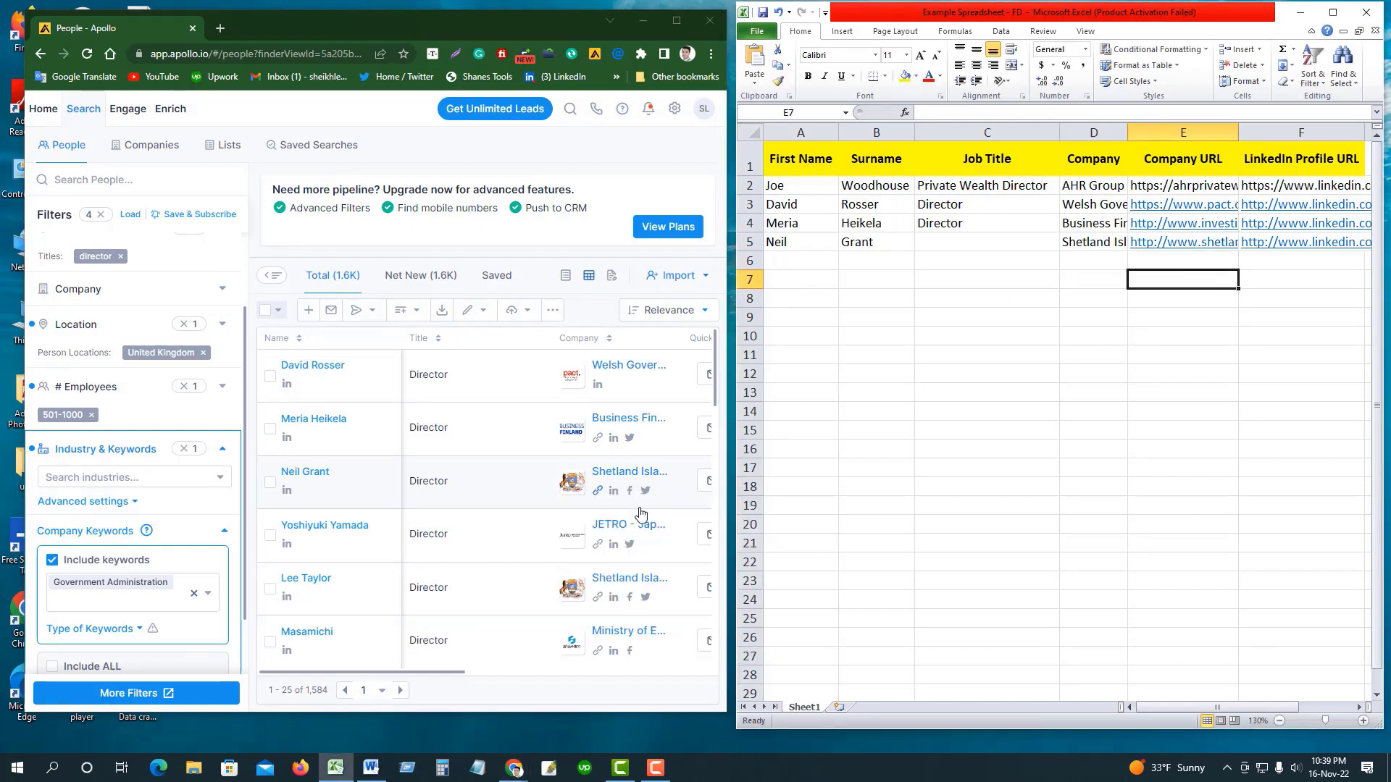
- Fill the job title Director from cell C4 down into Job Title cell C5
click(1027, 224)
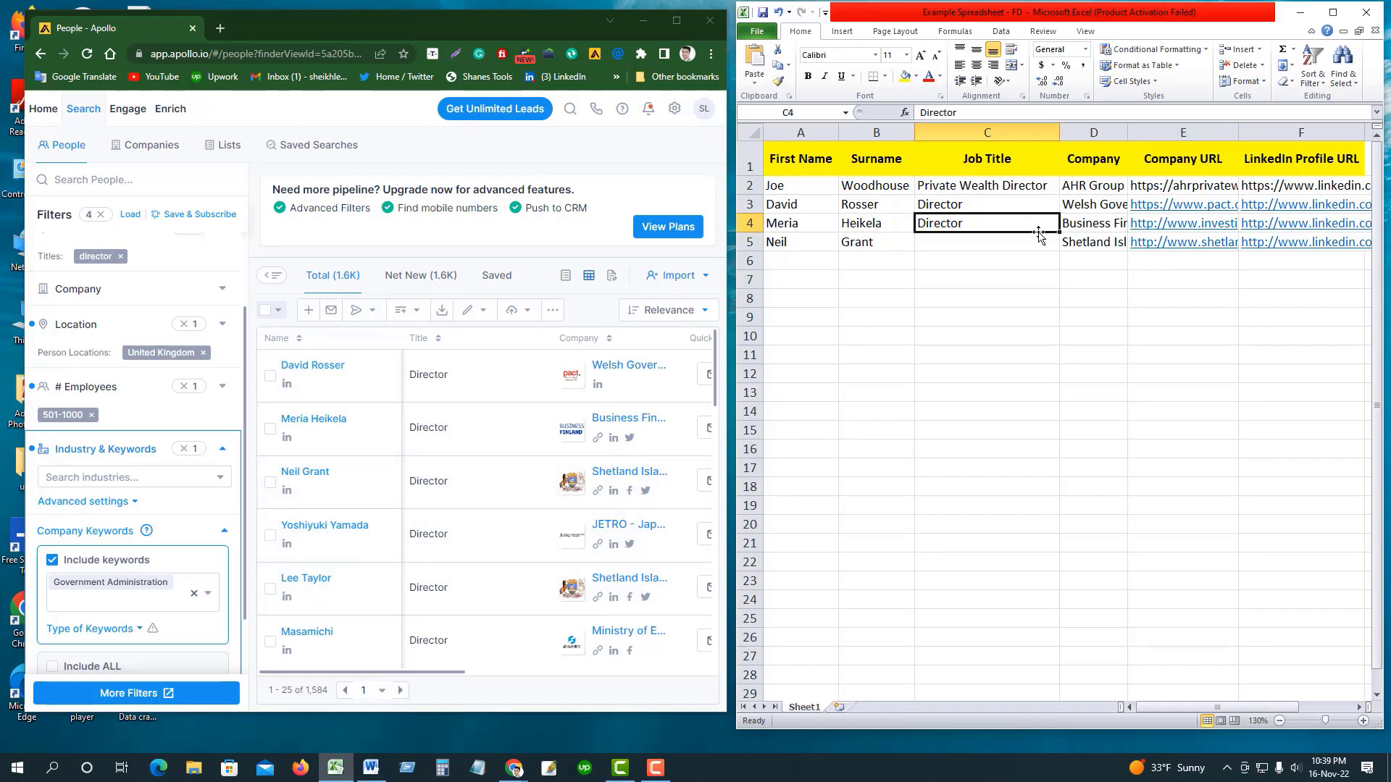
drag(1060, 232, 1060, 251)
click(1015, 286)
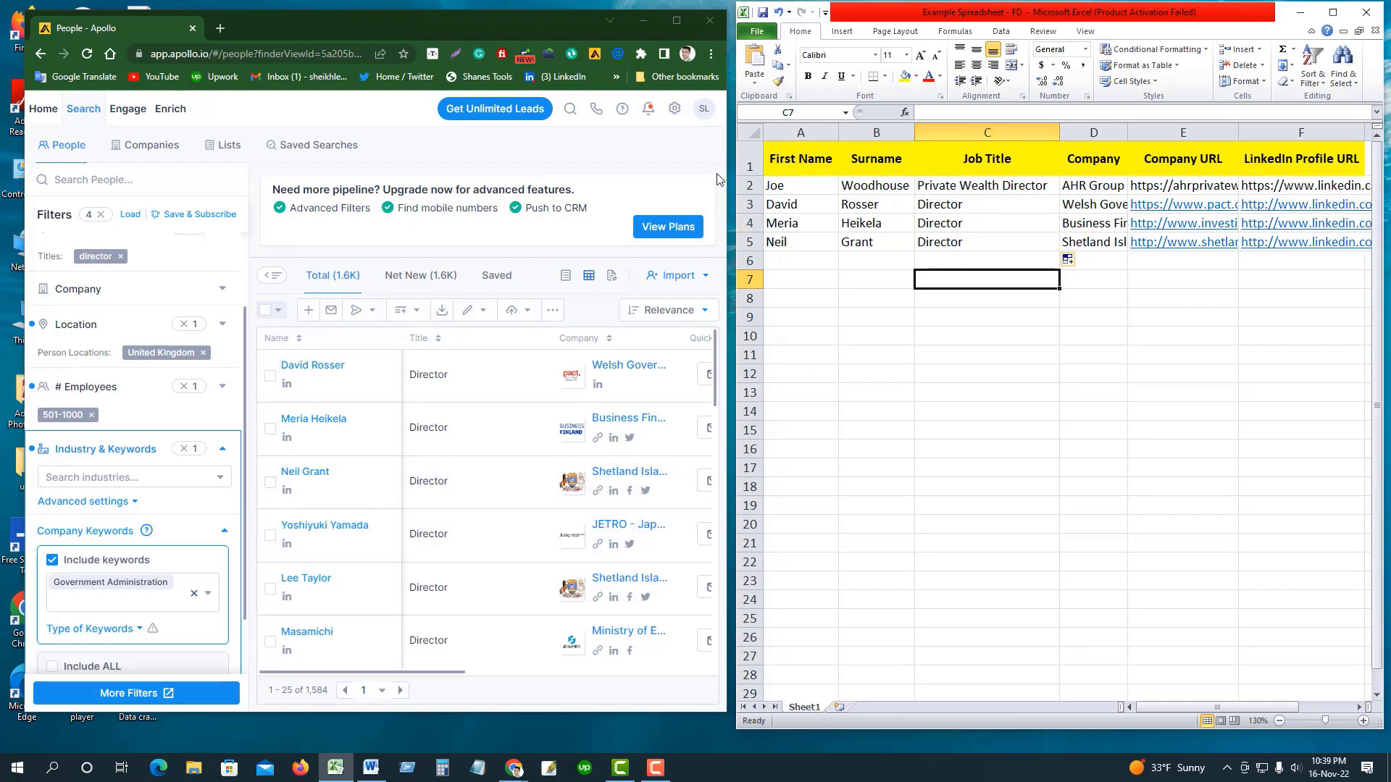
- Examine the lead list and its email access options in the maximized Apollo window, and return the window to its smaller size
click(675, 25)
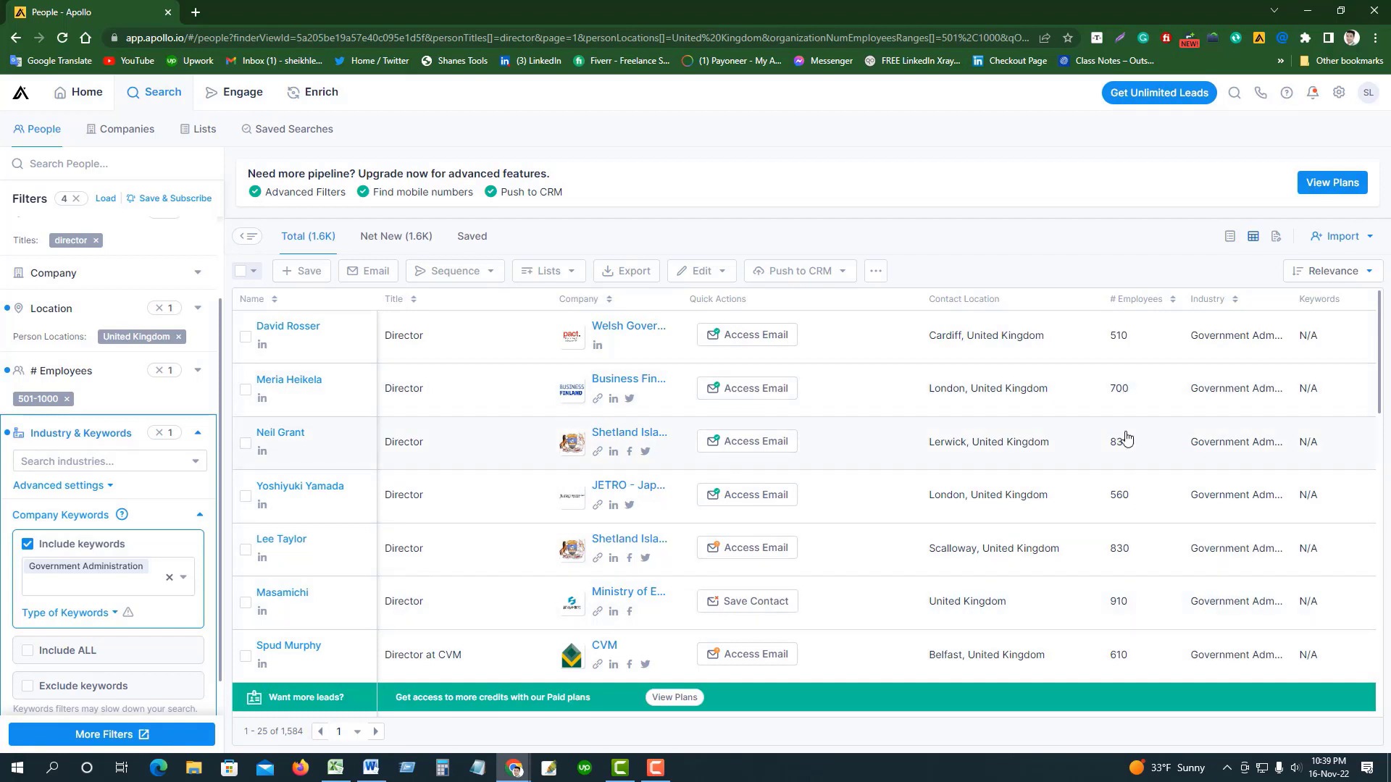
scroll(1126, 446, down, 2)
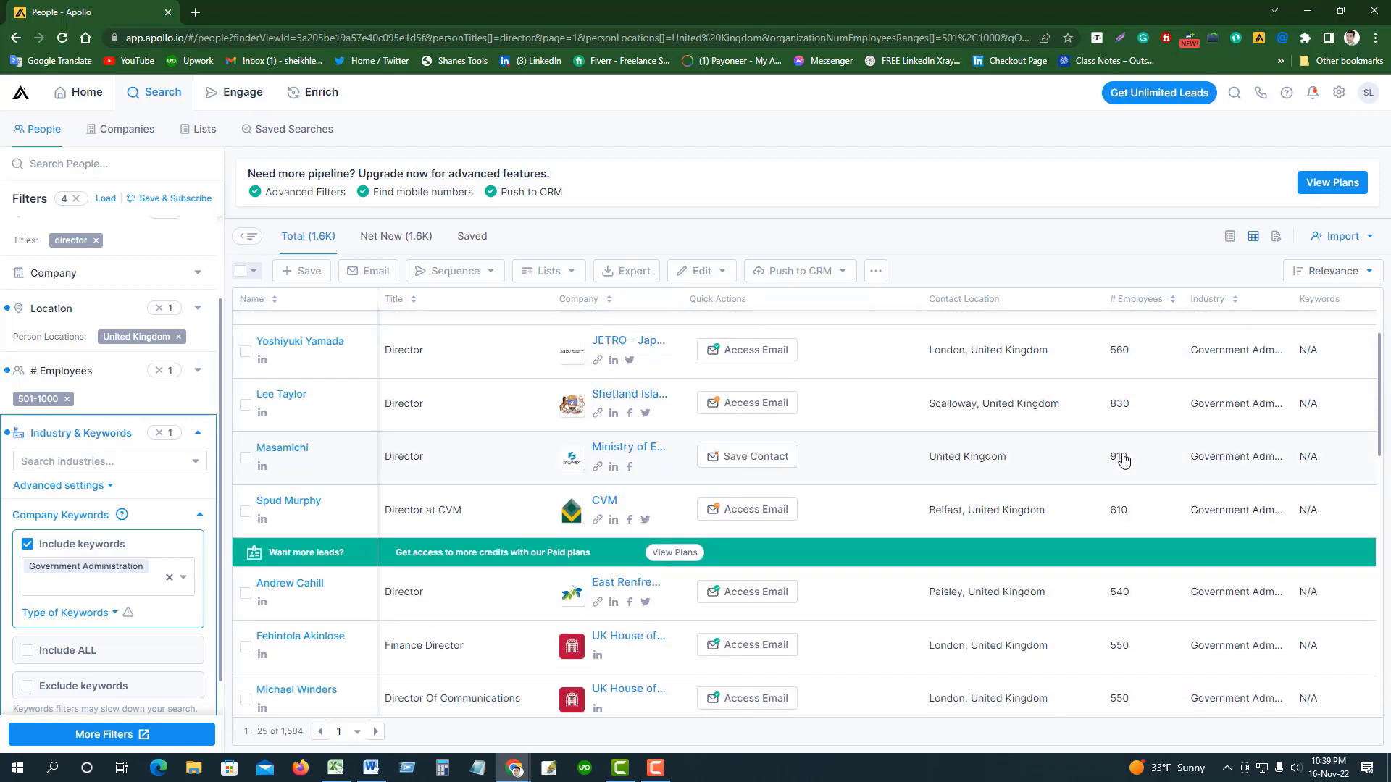
scroll(1124, 460, up, 2)
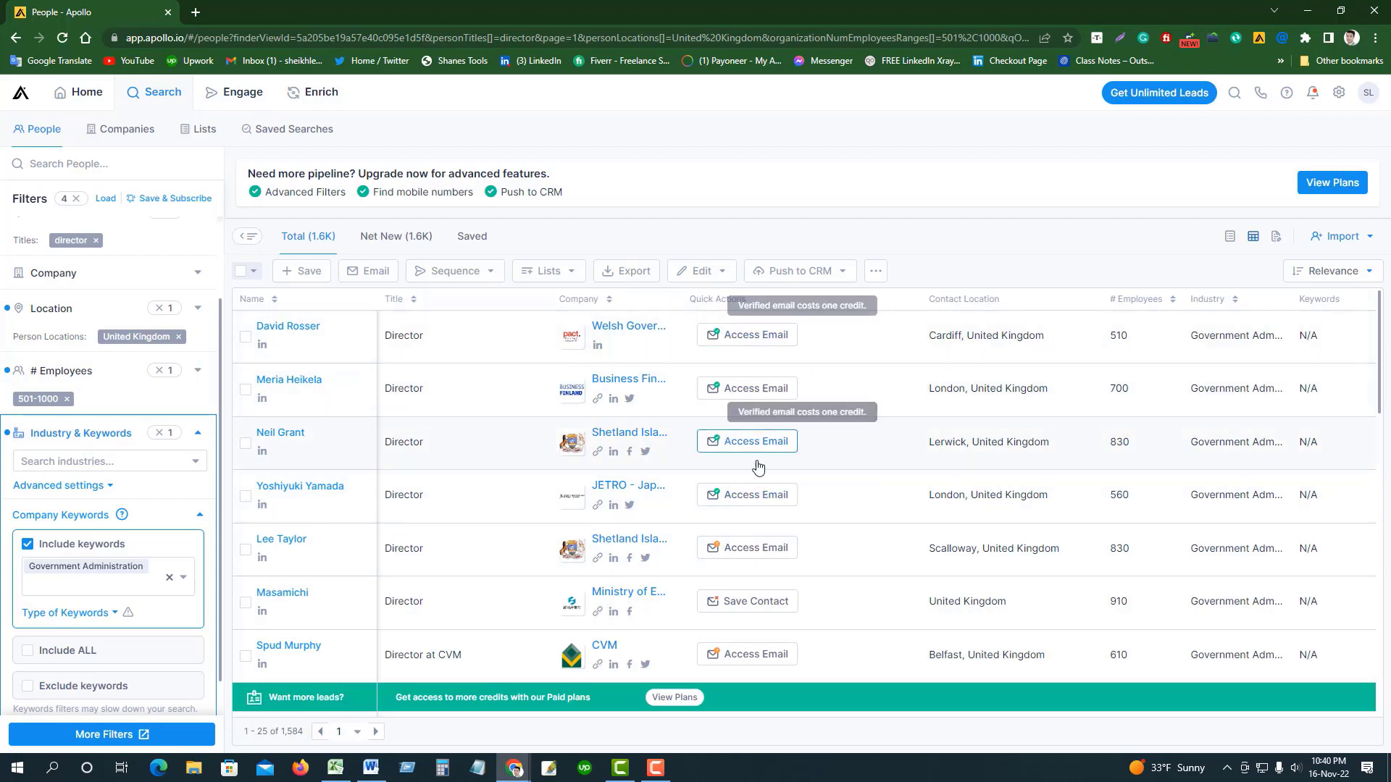
scroll(760, 471, down, 1)
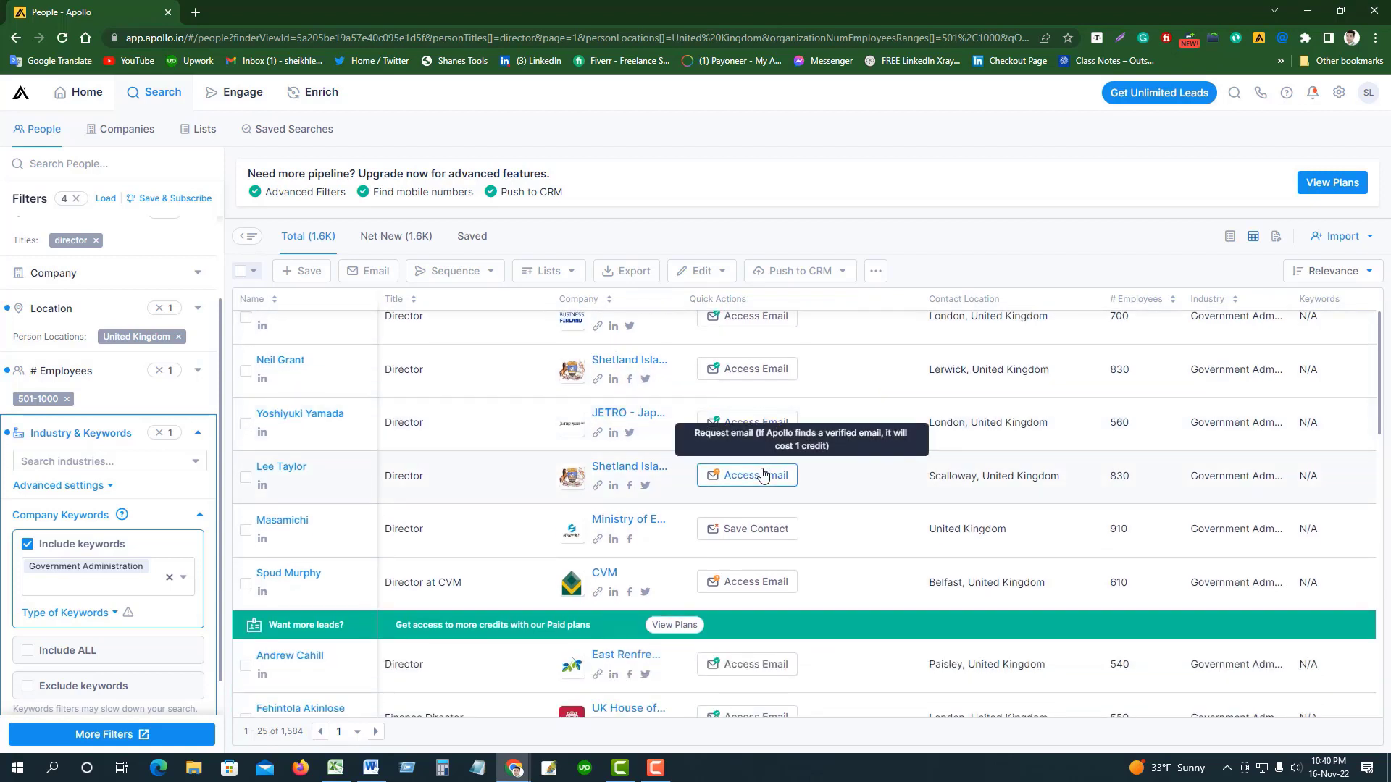
scroll(762, 475, down, 1)
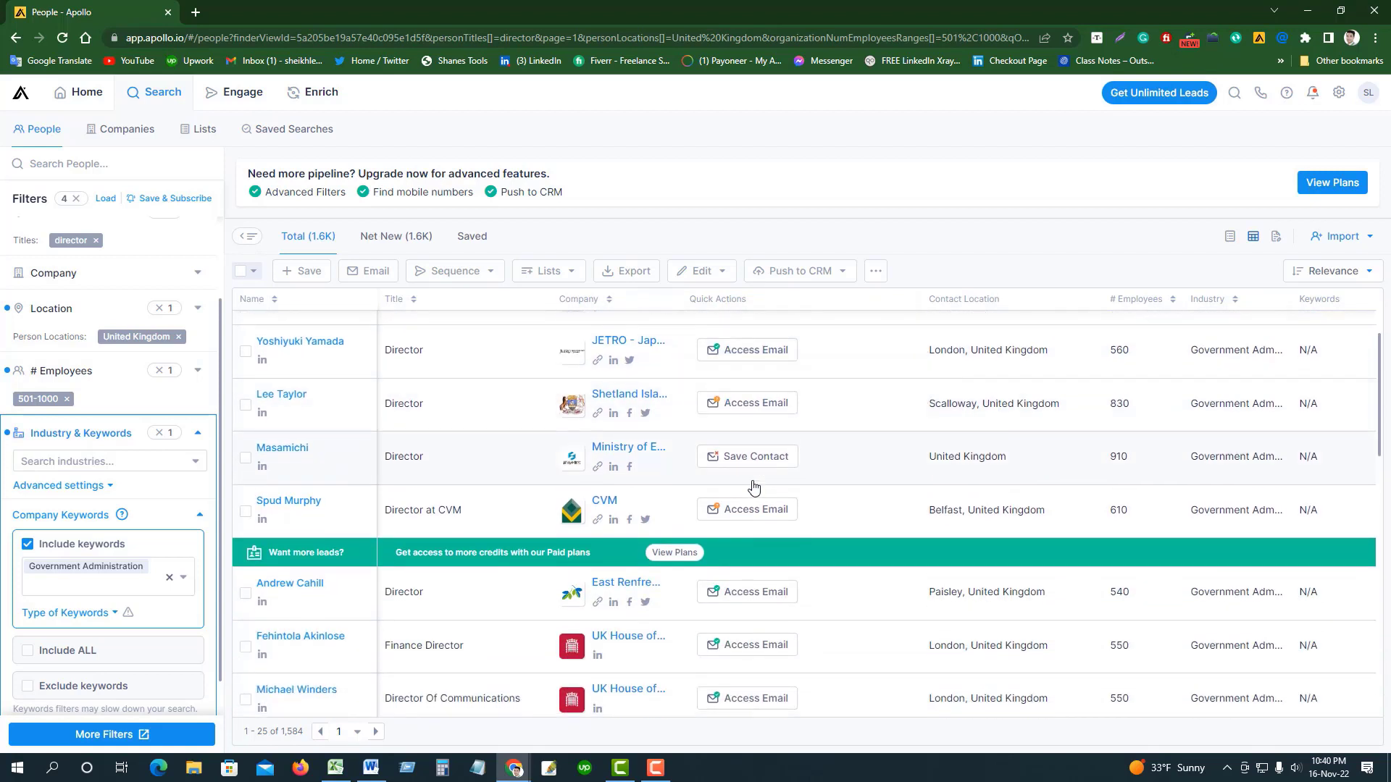
scroll(757, 485, down, 5)
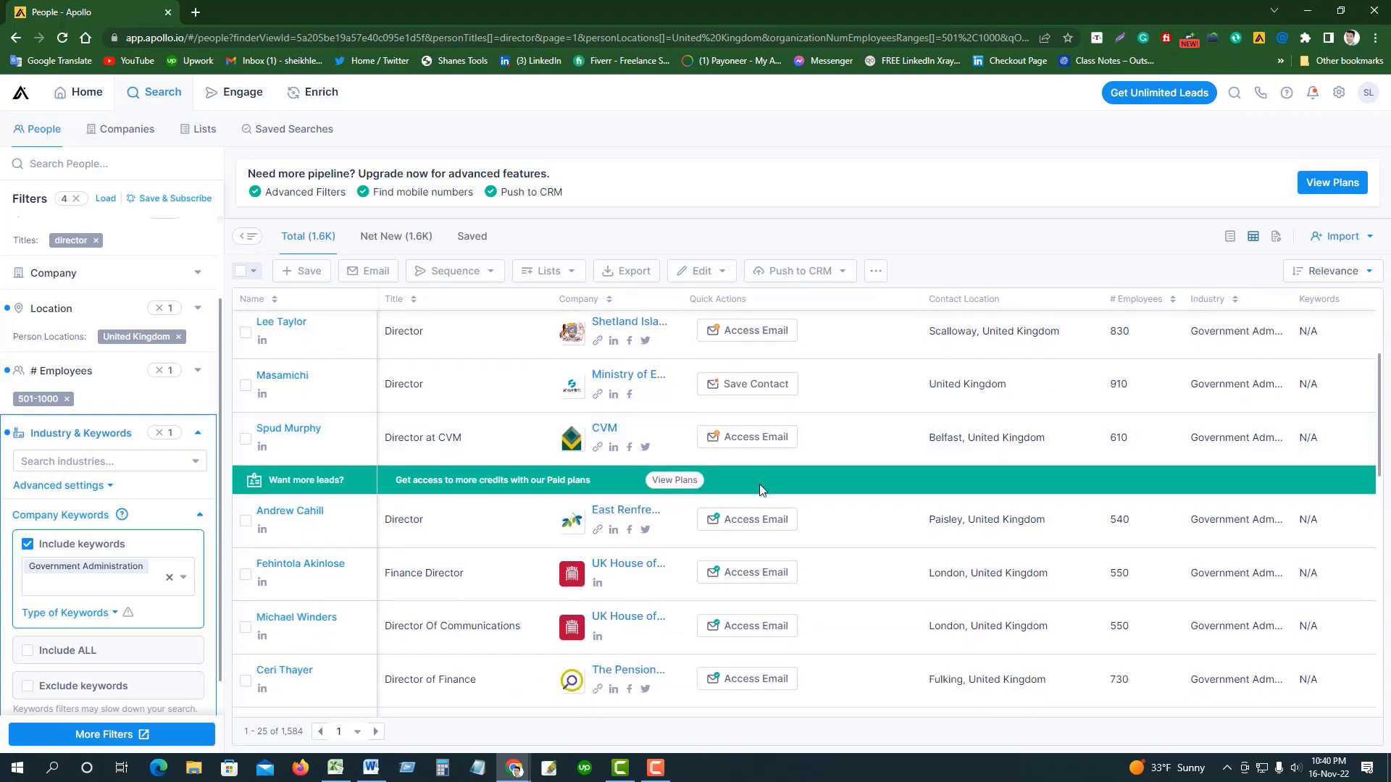
scroll(762, 487, down, 5)
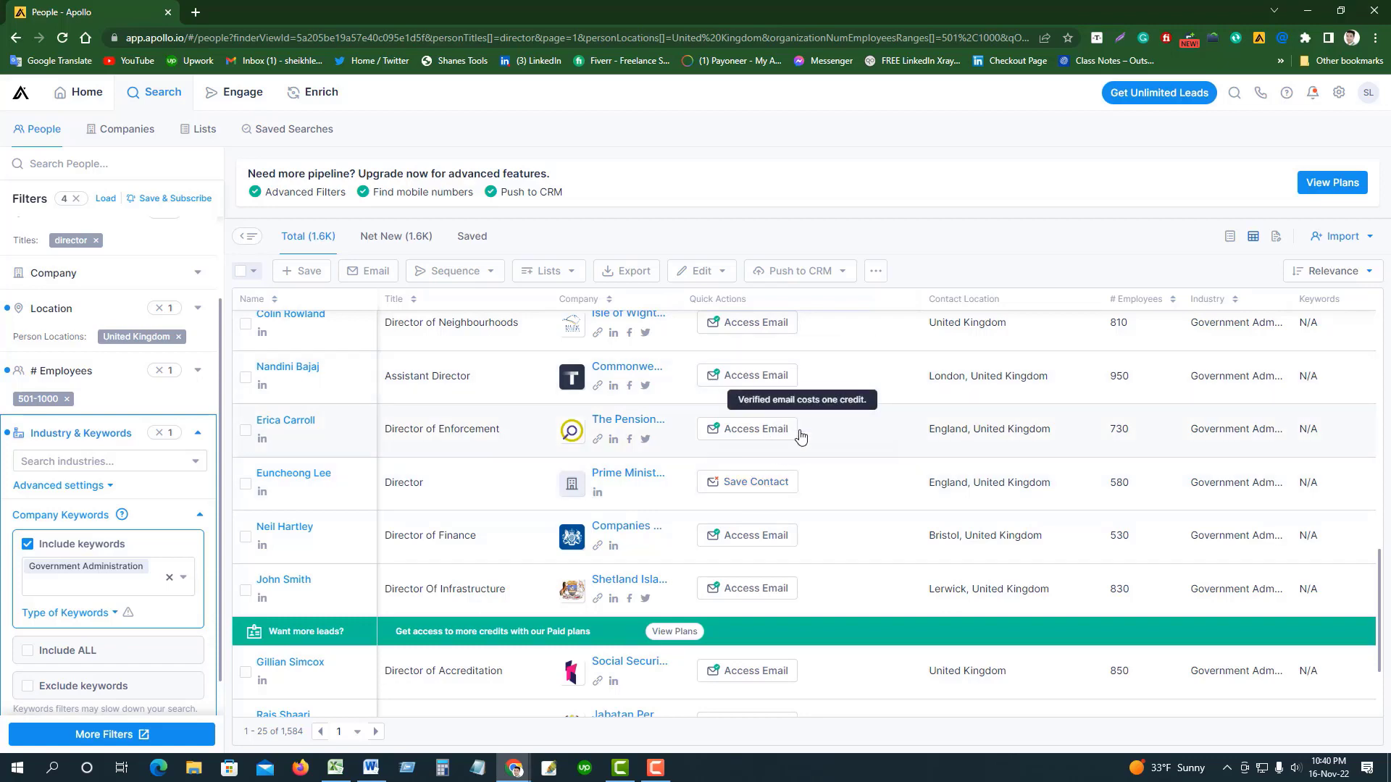
scroll(811, 452, up, 3)
scroll(810, 454, up, 1)
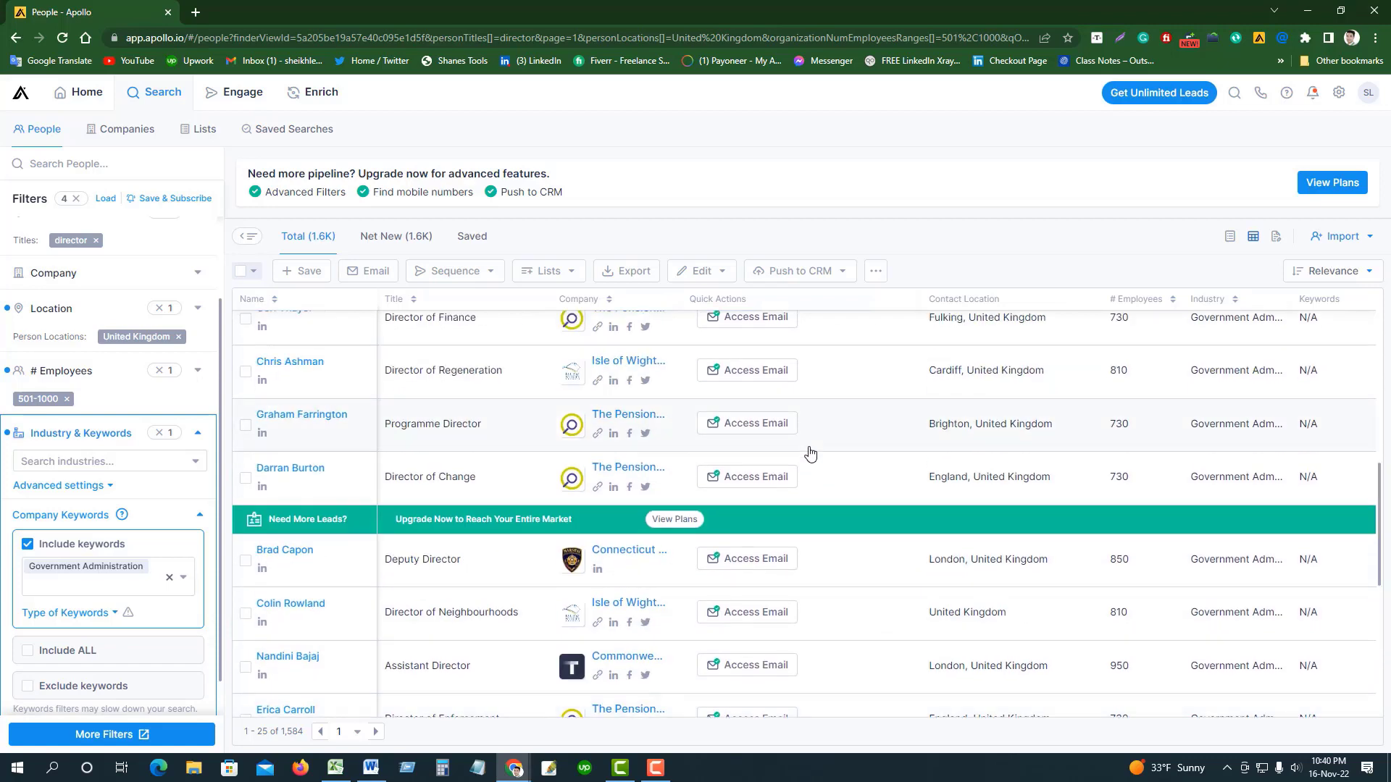
scroll(810, 454, up, 3)
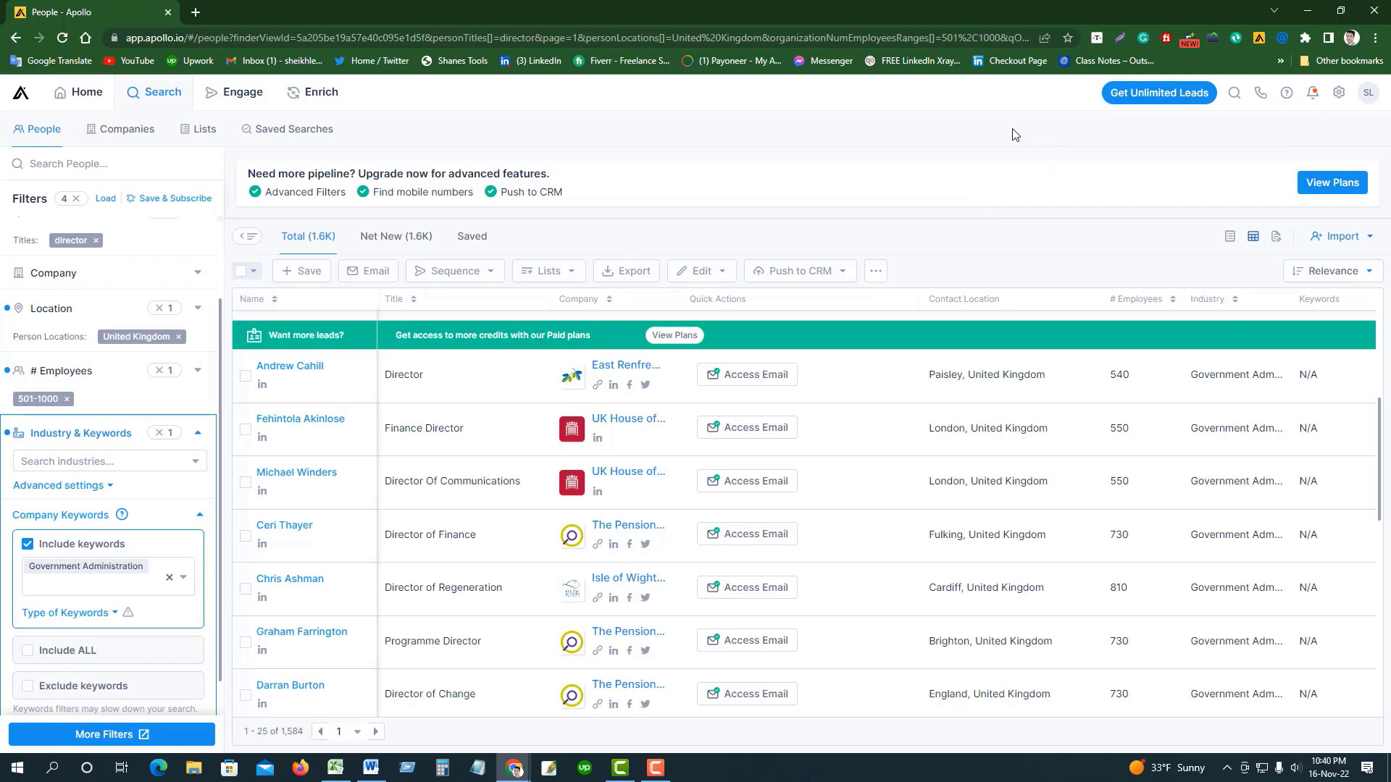
click(1340, 12)
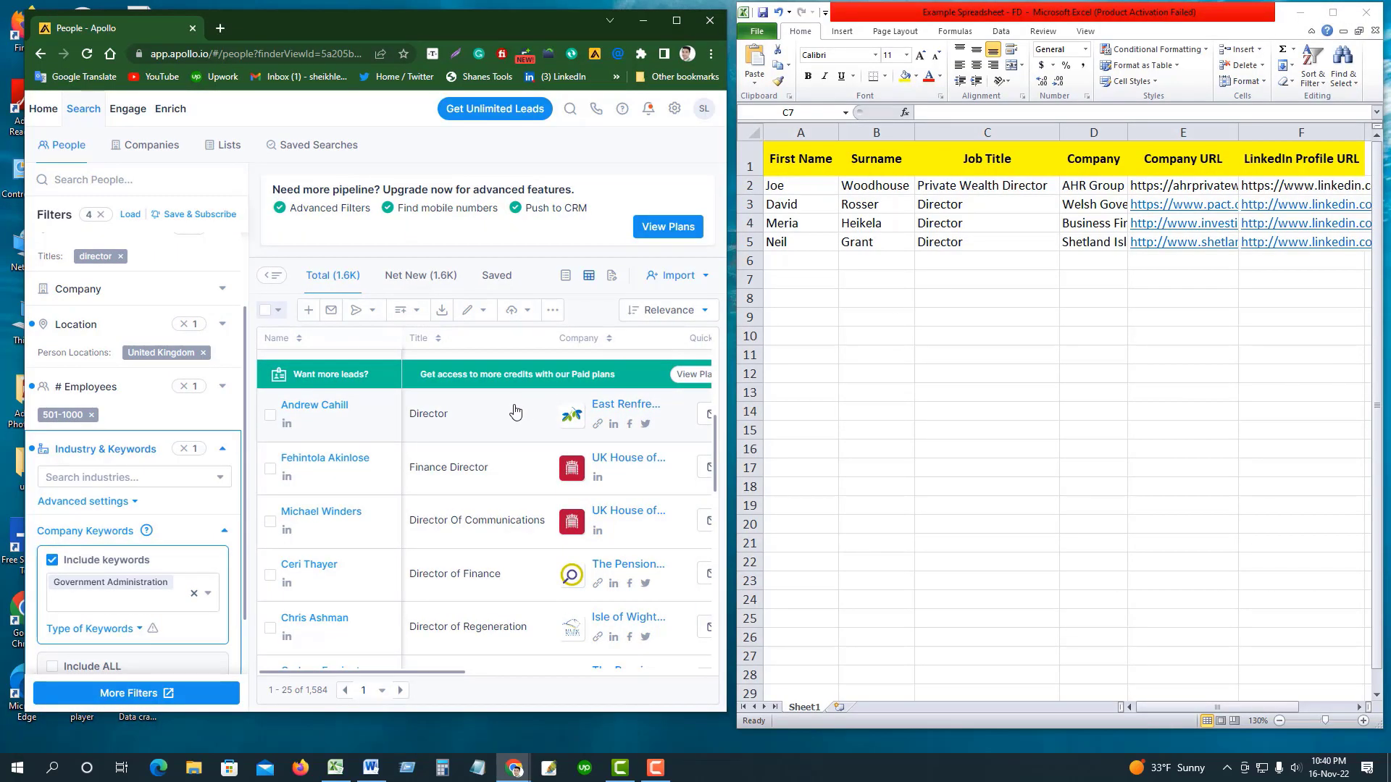
- Copy the fourth listed lead's full name from Apollo and paste it into First Name cell A6
scroll(493, 445, down, 2)
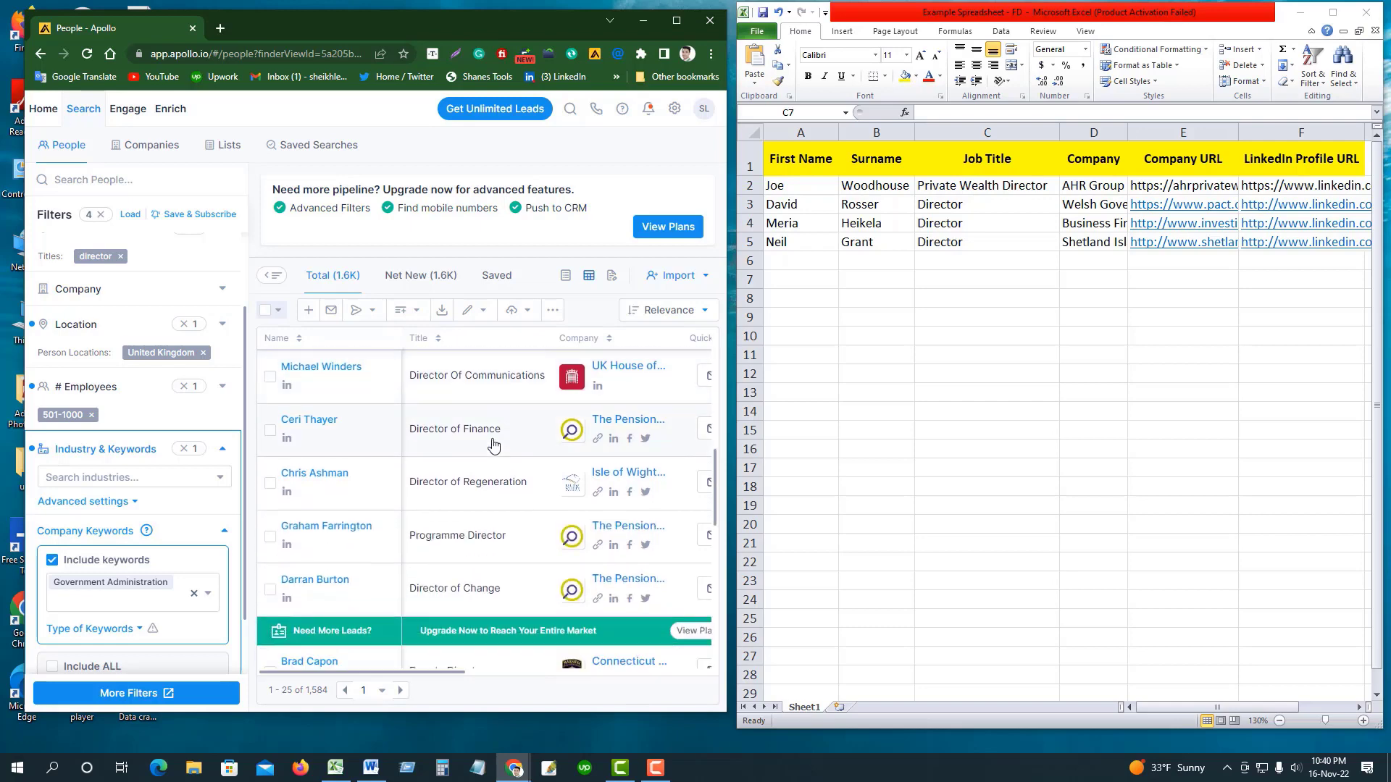
scroll(490, 444, up, 3)
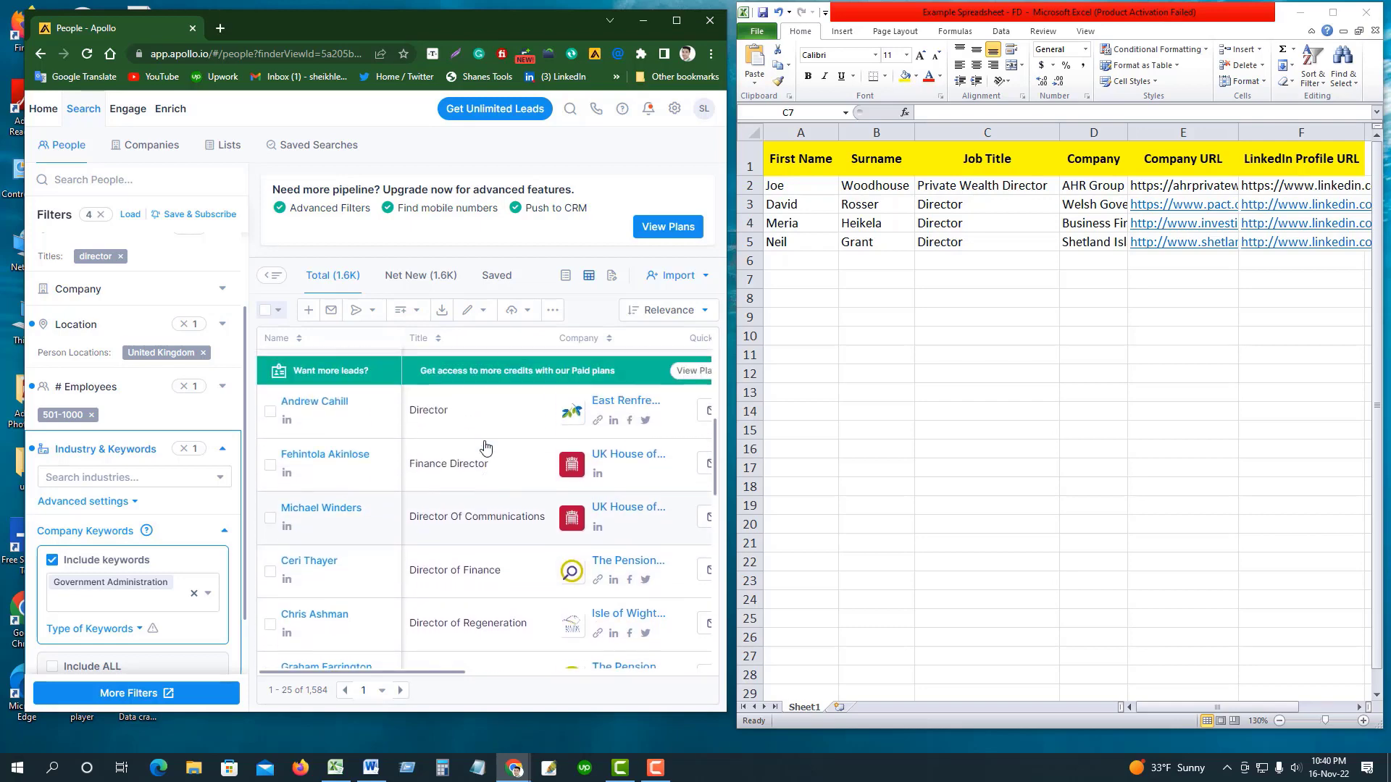
scroll(485, 447, up, 5)
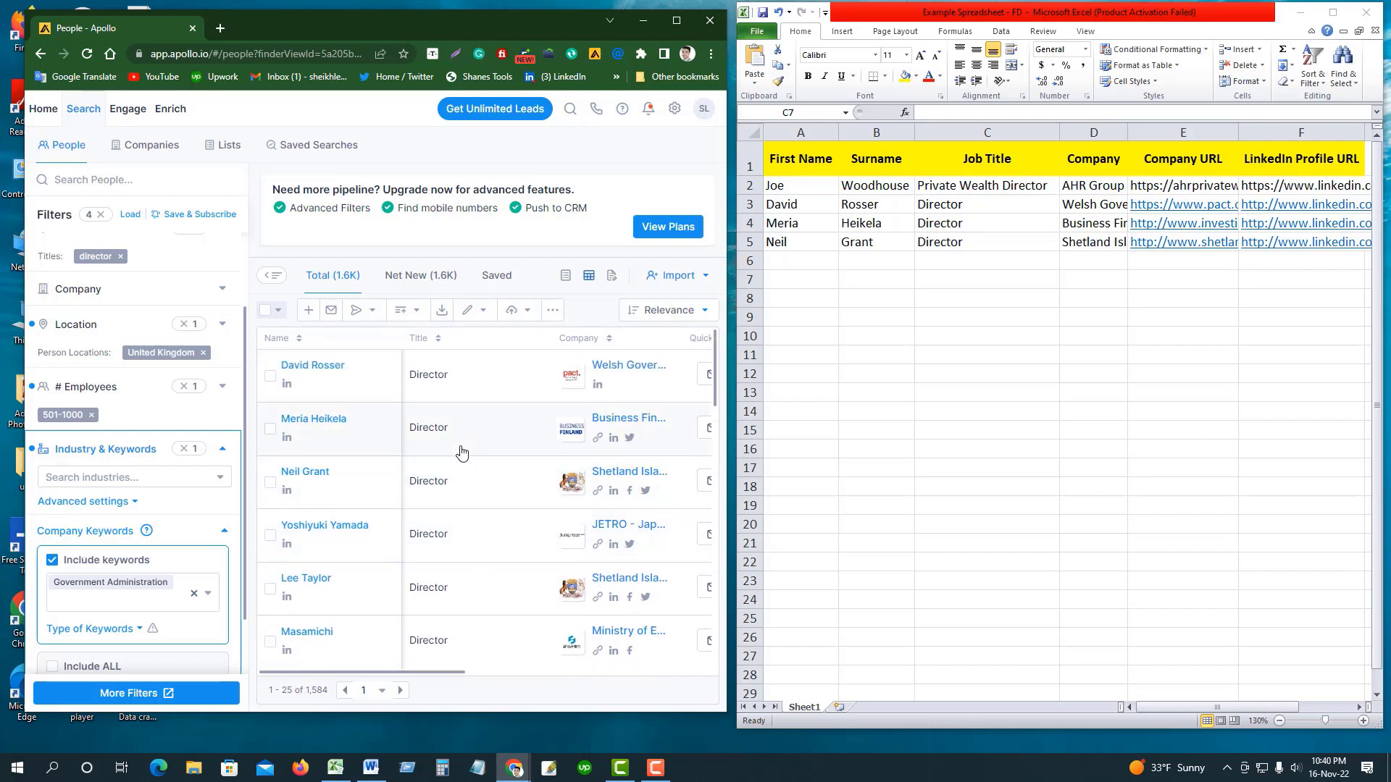
scroll(460, 447, down, 2)
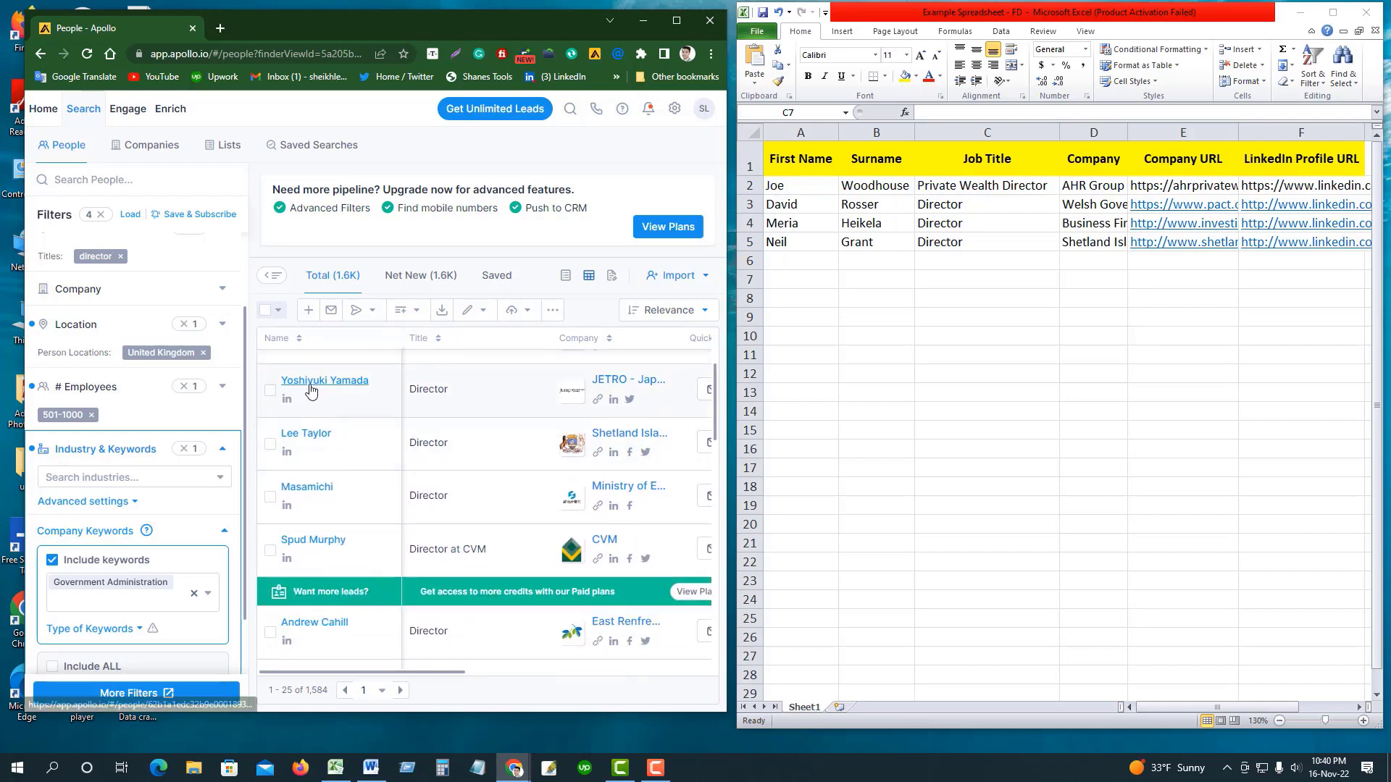
right_click(321, 384)
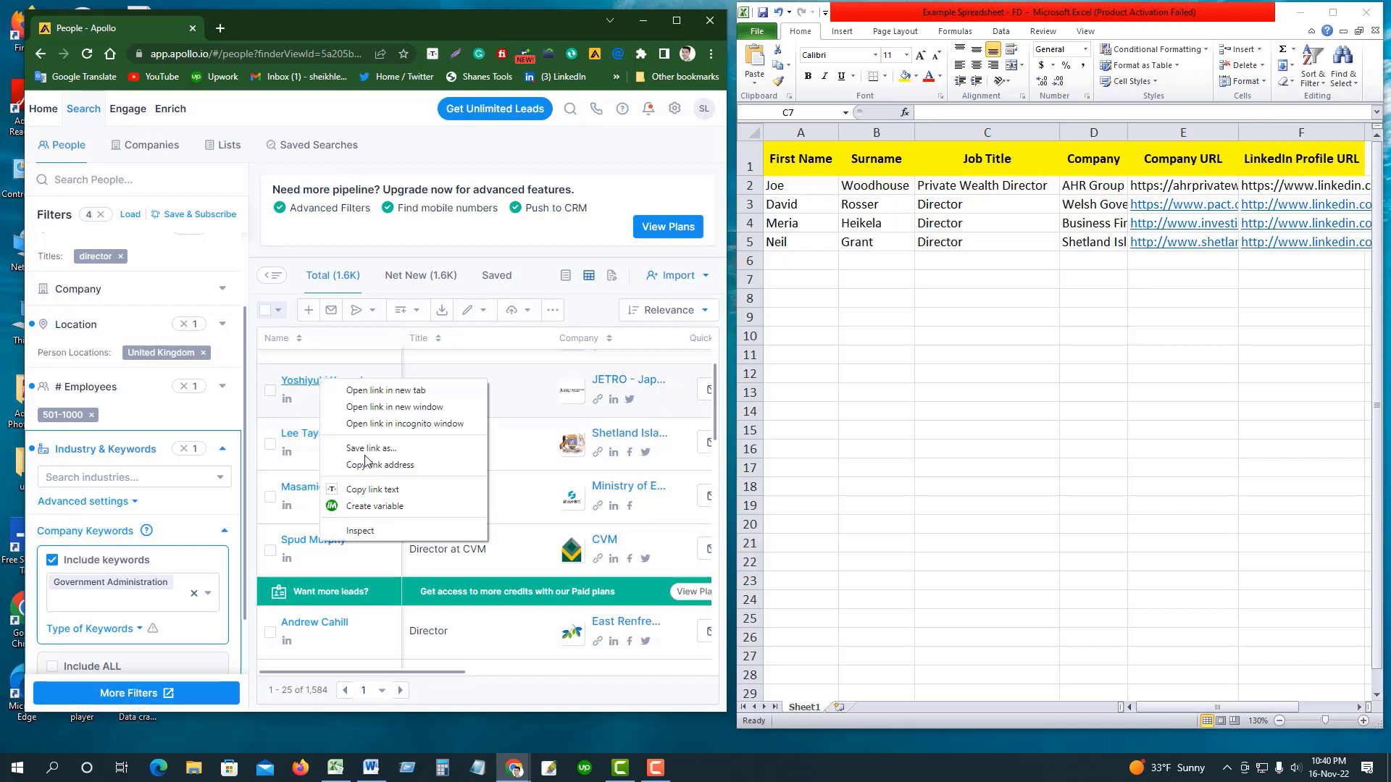
click(384, 491)
click(935, 279)
click(814, 262)
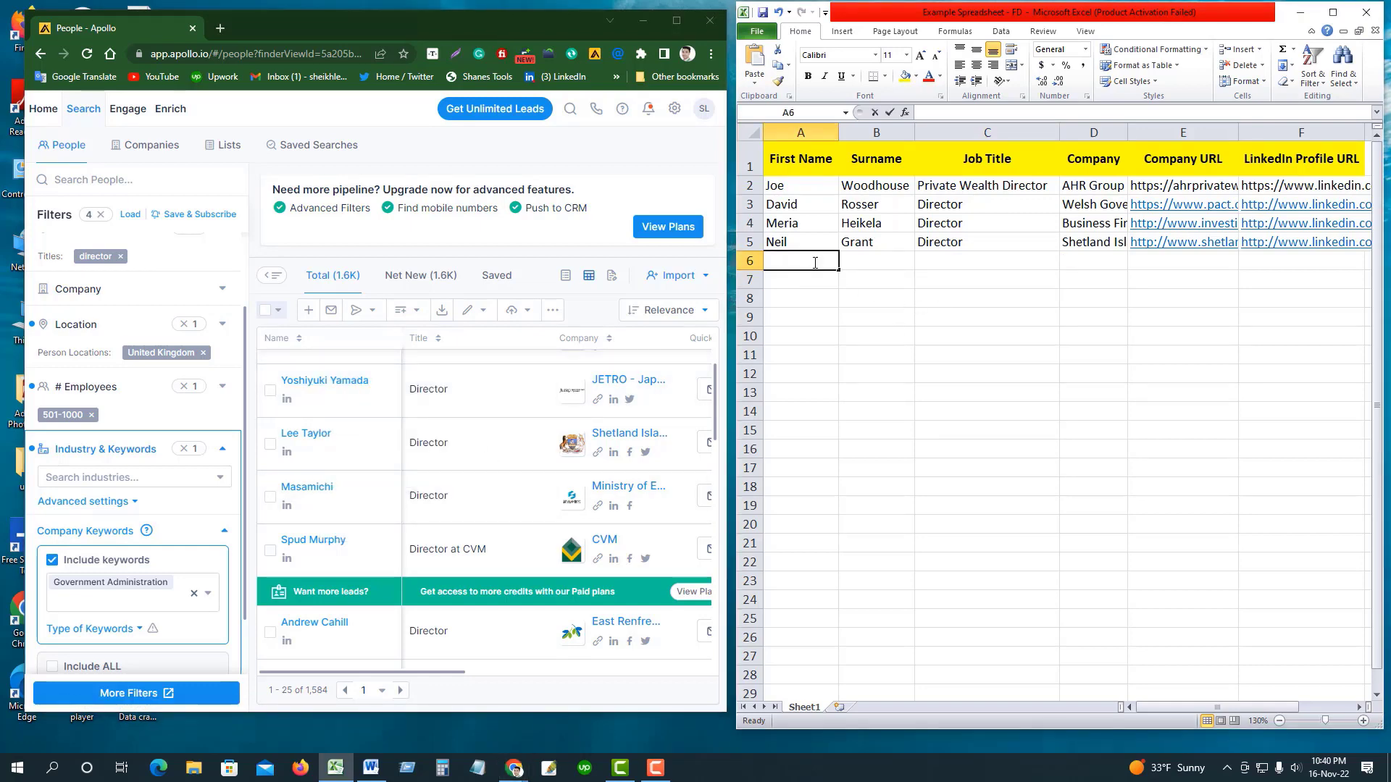
double_click(814, 262)
key(ctrl+v)
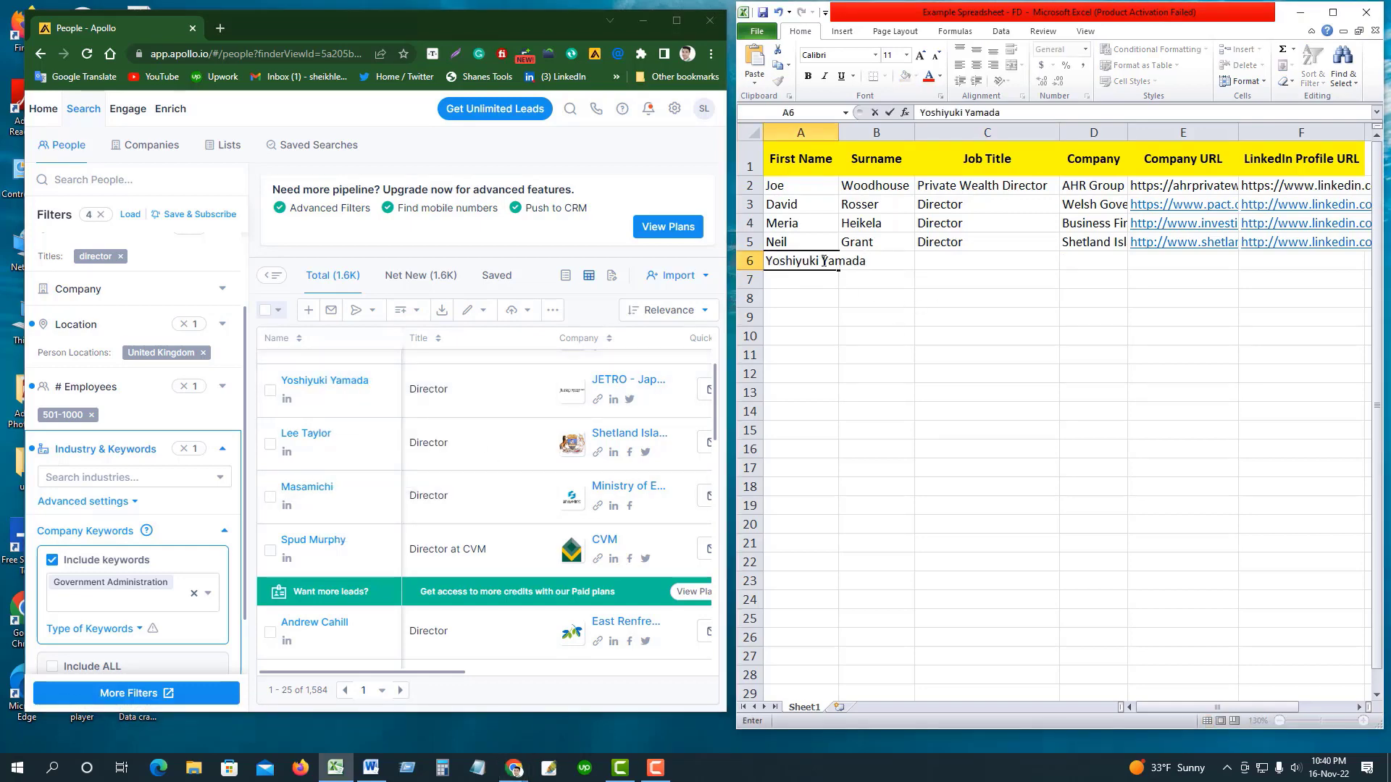
- Move the lead's surname out of cell A6 into Surname cell B6
drag(824, 261, 878, 257)
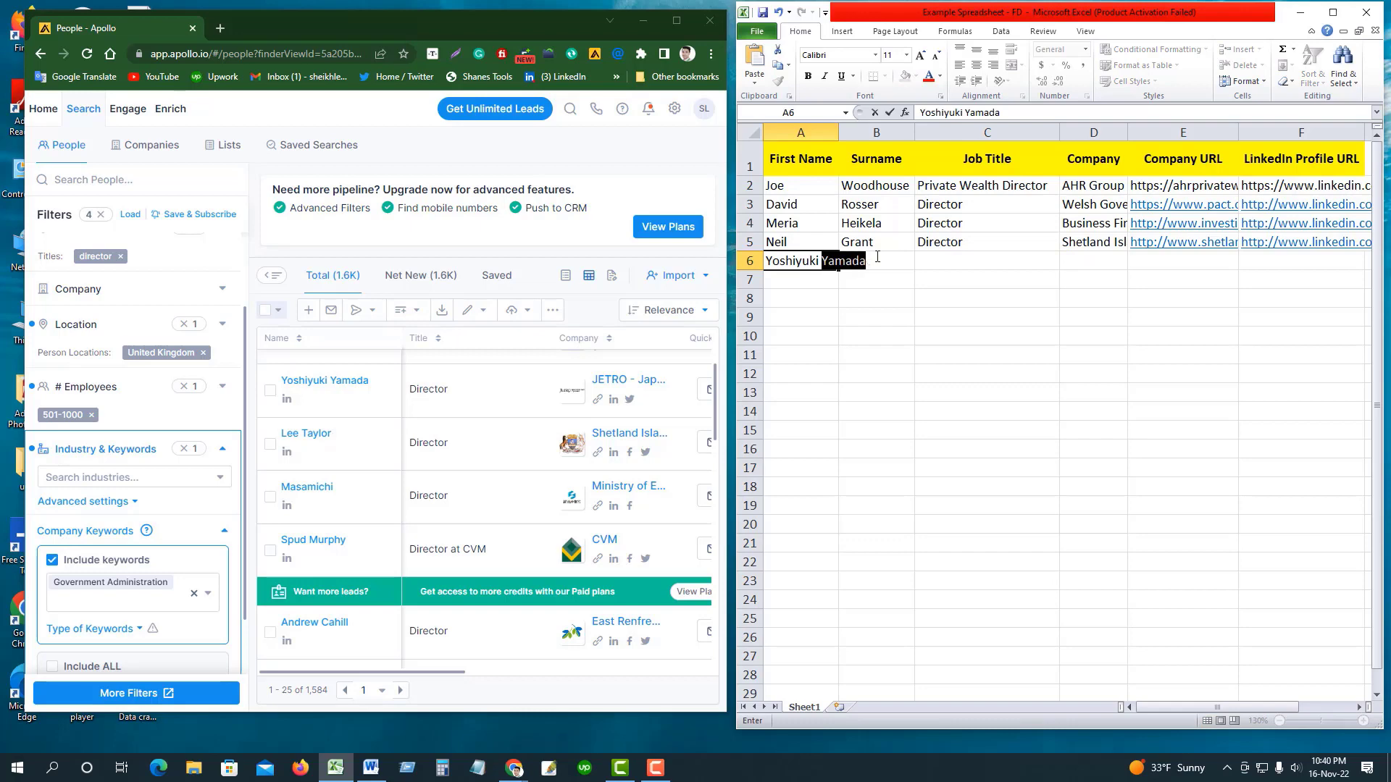
key(ctrl+x)
click(862, 296)
double_click(870, 262)
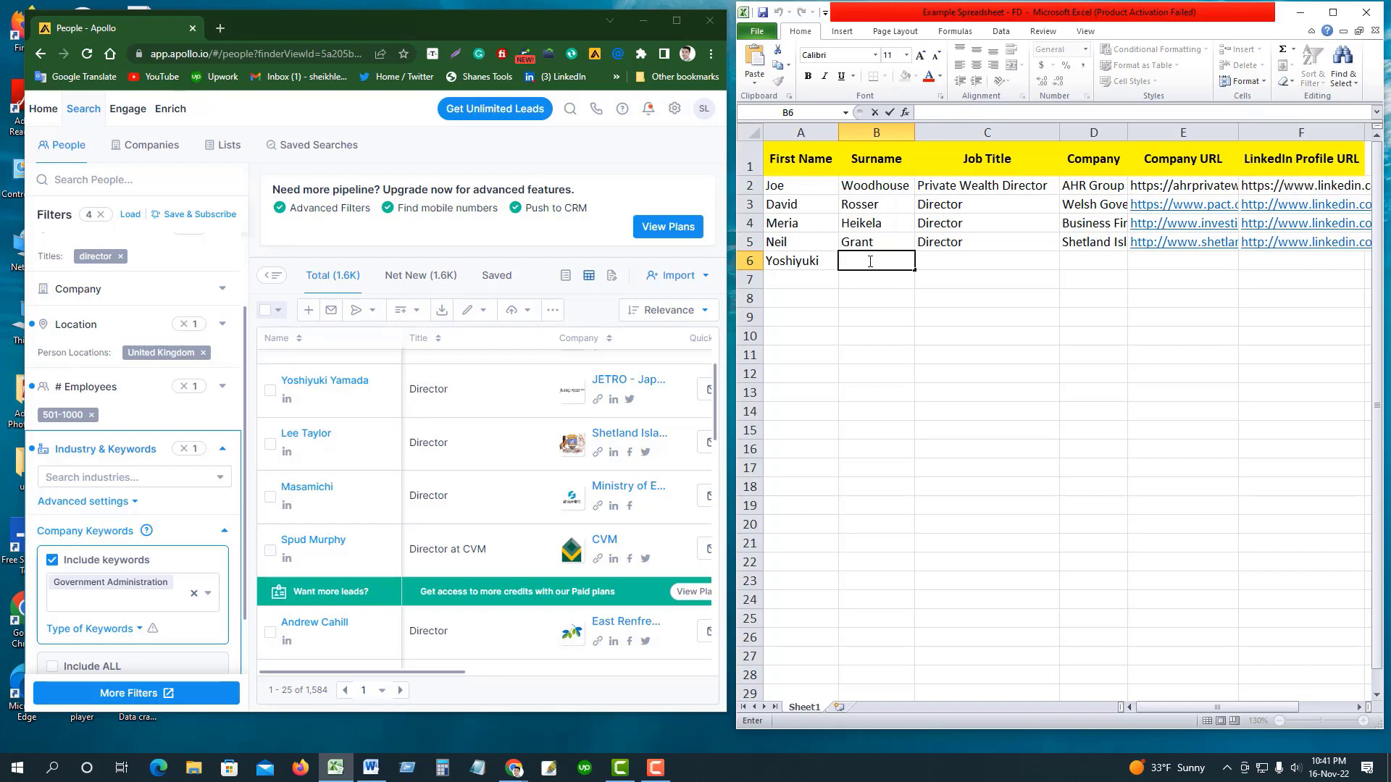
key(ctrl+v)
click(872, 297)
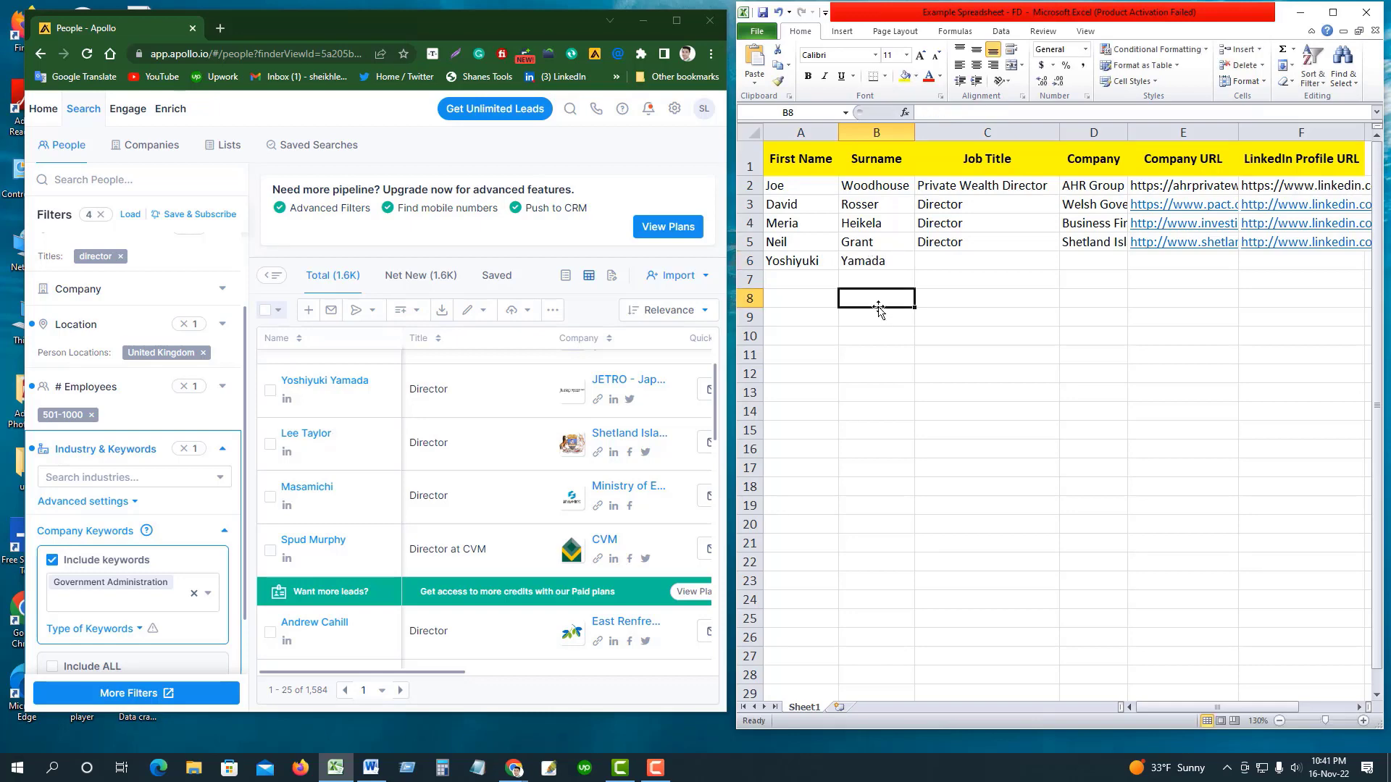
- Copy the JETRO lead's LinkedIn profile link from Apollo and paste it into LinkedIn Profile URL cell F6
click(287, 405)
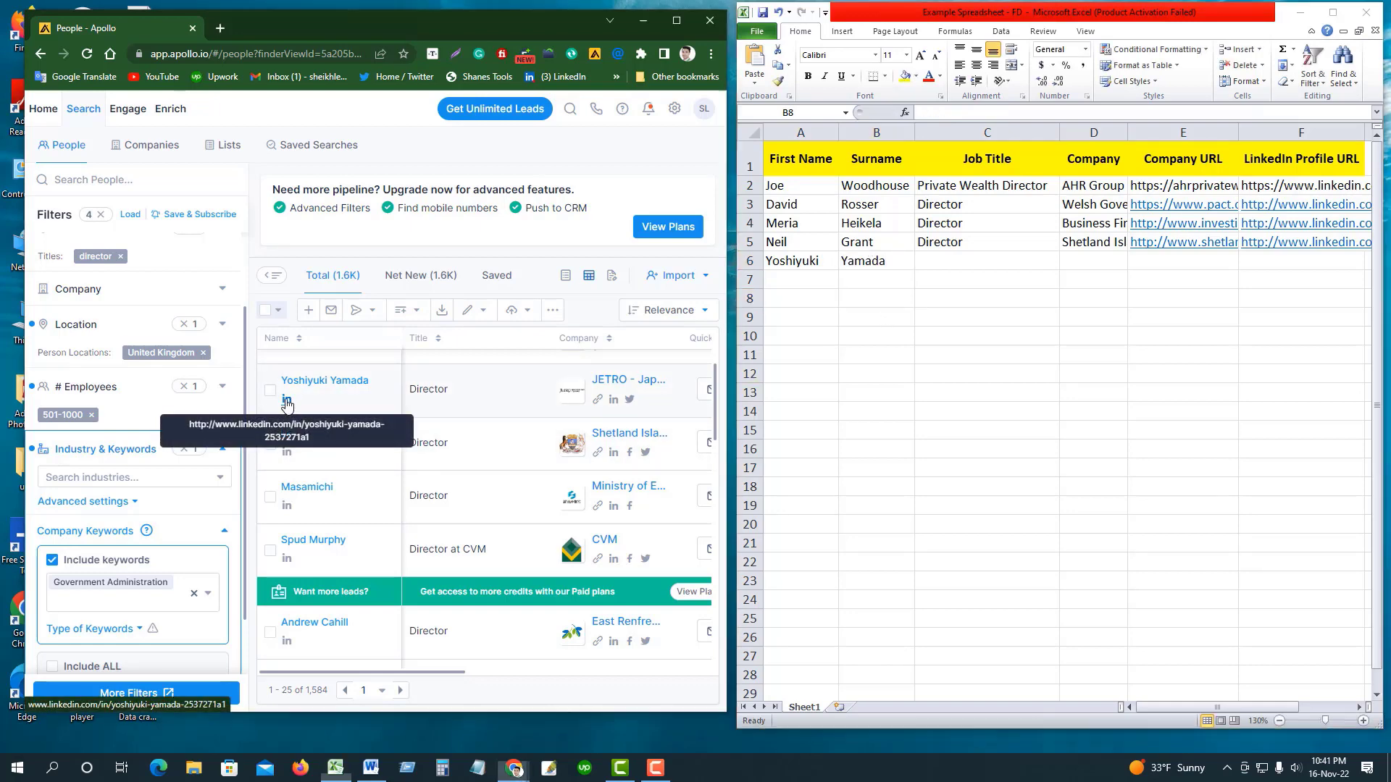
right_click(287, 405)
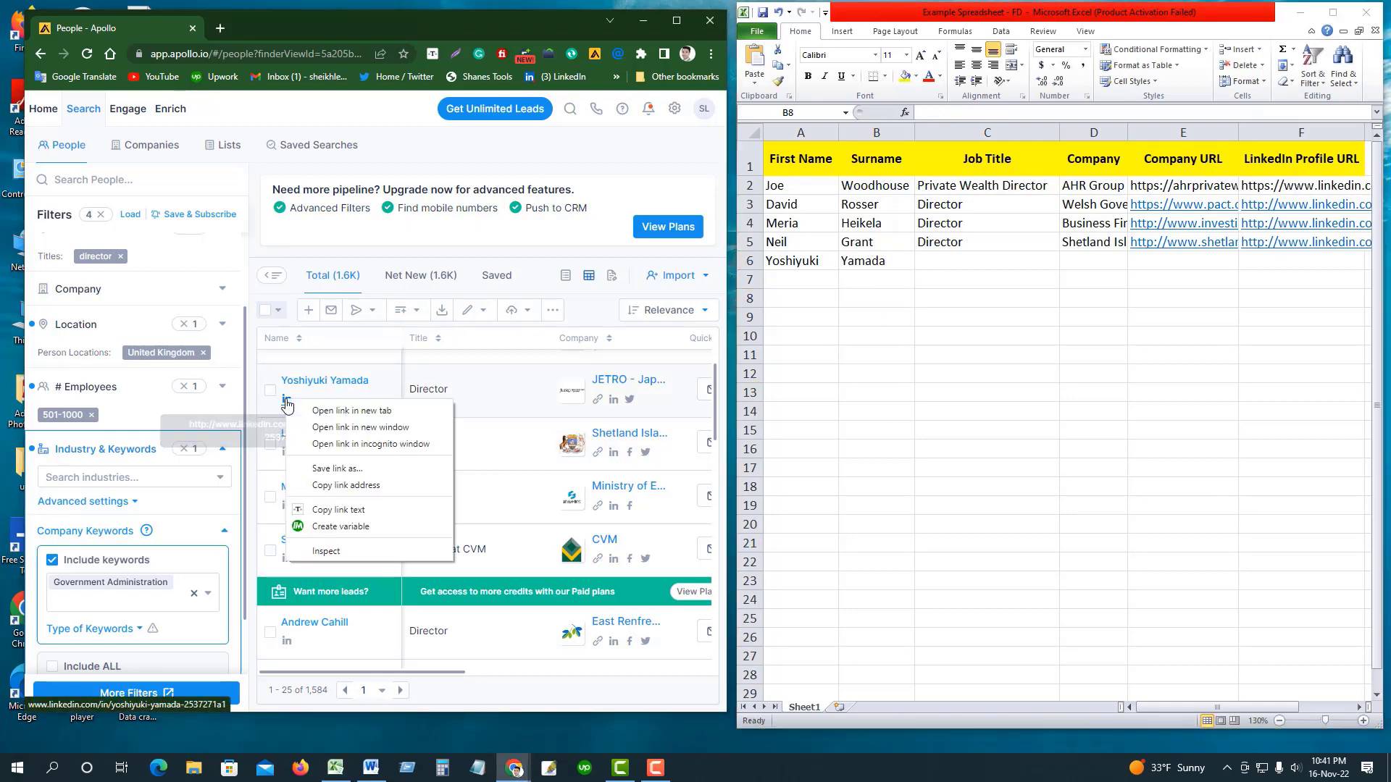
click(350, 486)
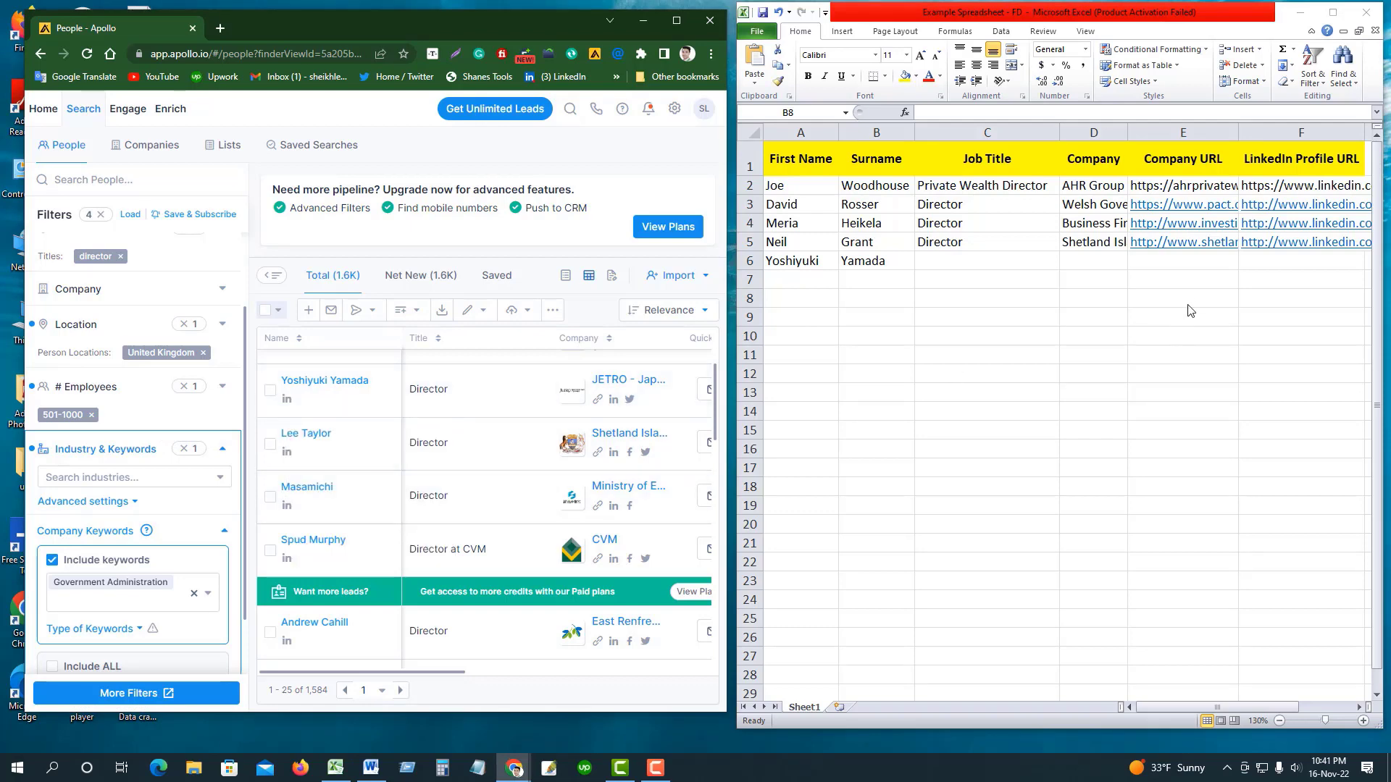
click(1277, 261)
double_click(1276, 261)
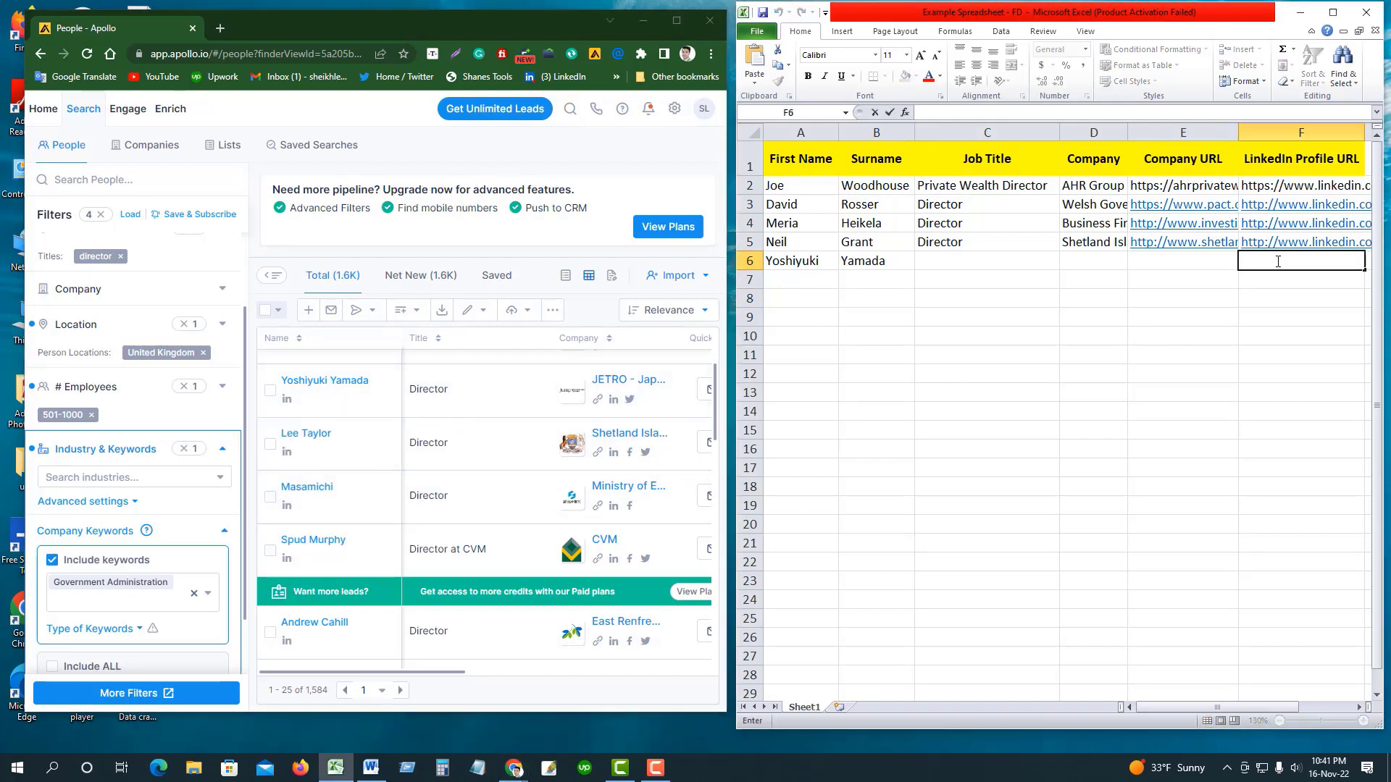
key(ctrl+v)
click(1174, 316)
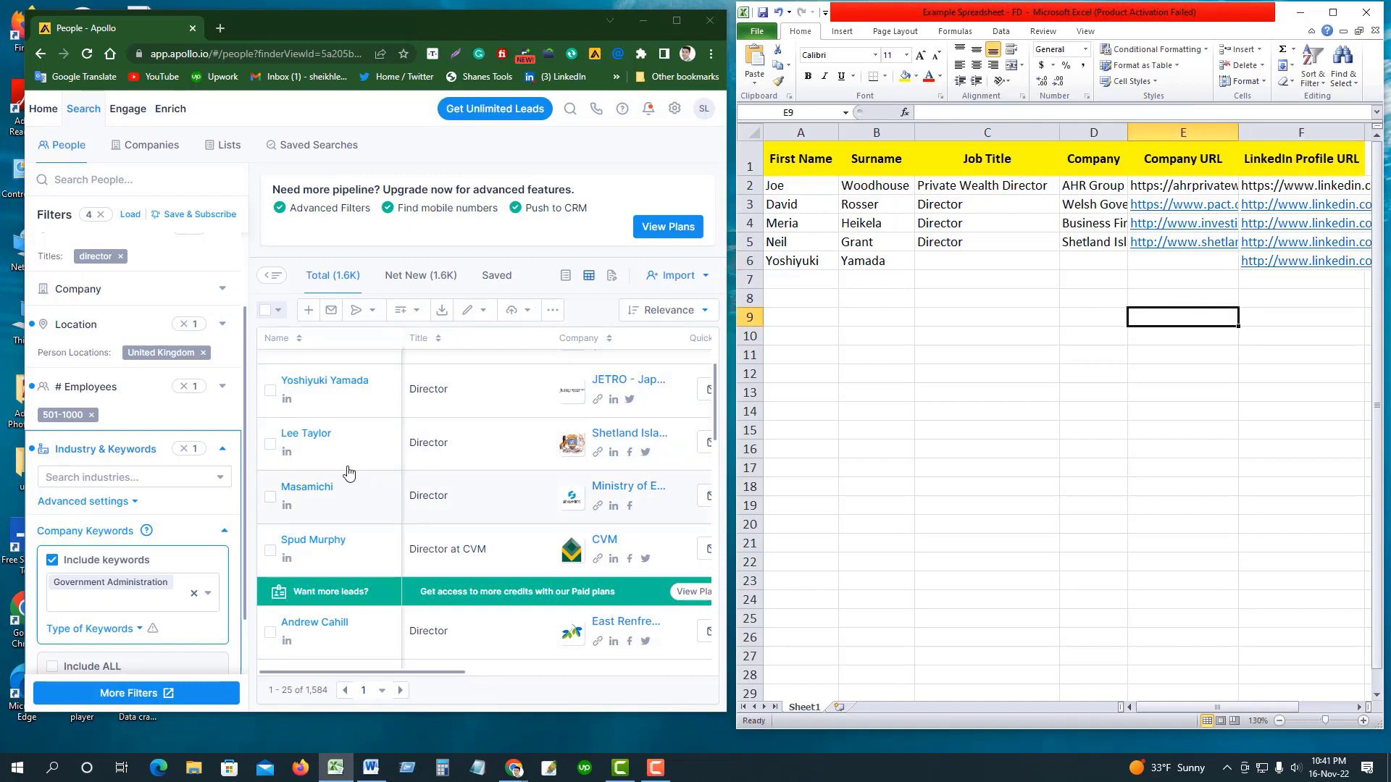
- Copy the JETRO lead's company name from Apollo and paste it into Company cell D6
right_click(607, 437)
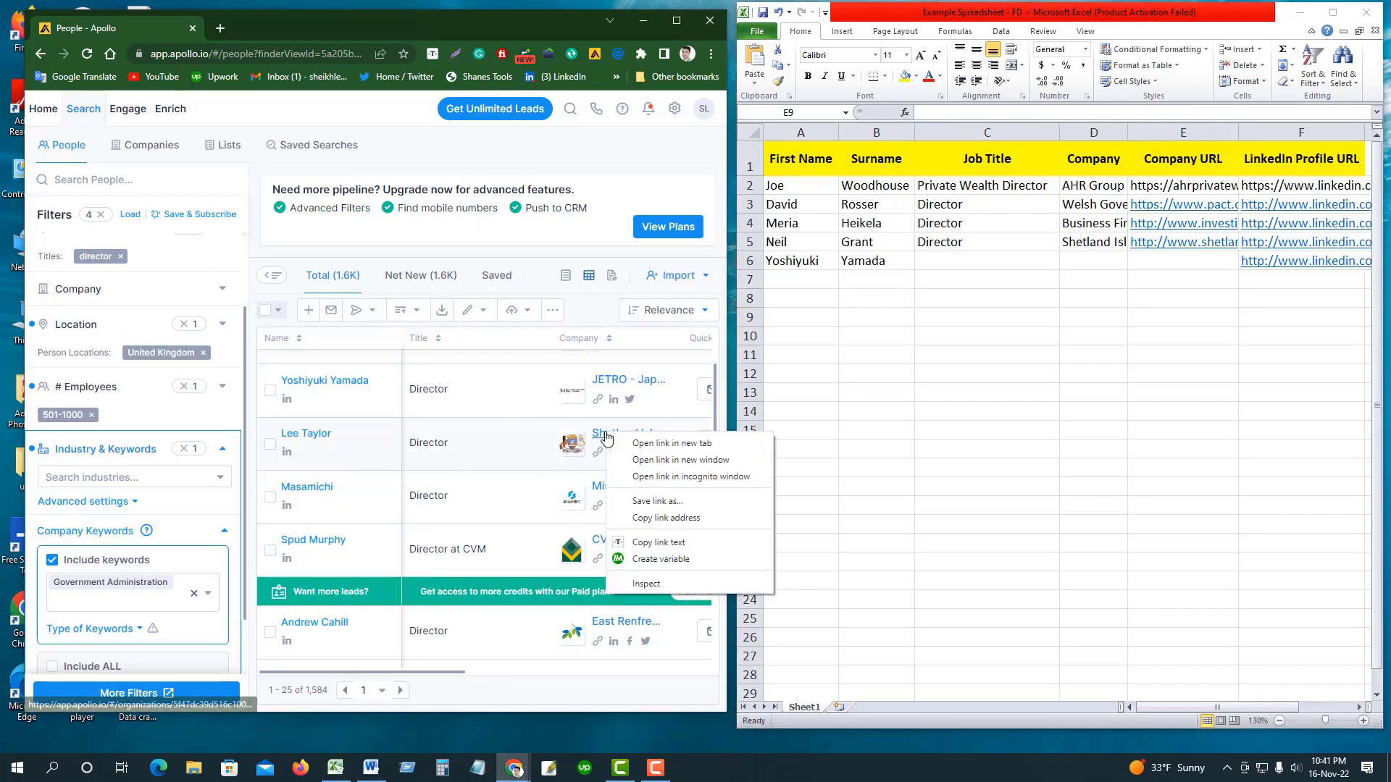
click(1065, 442)
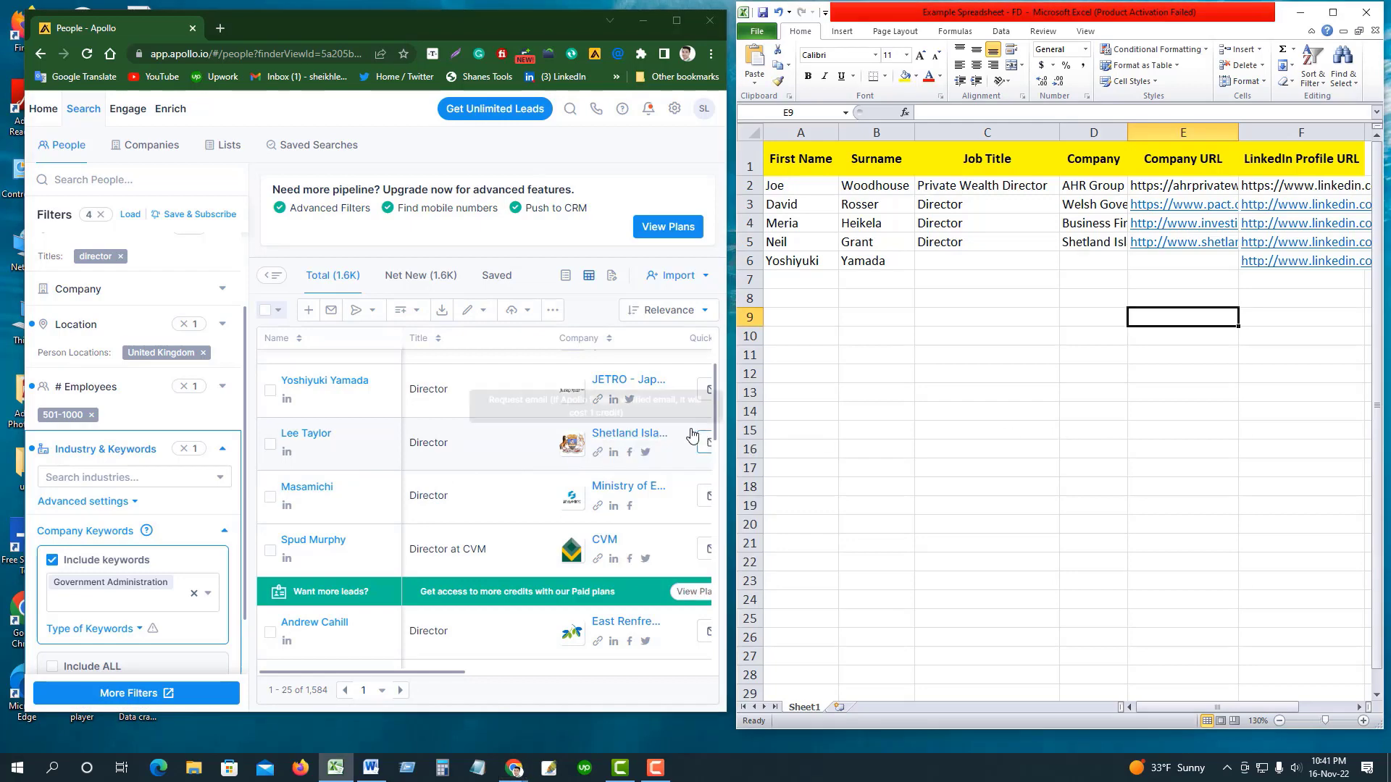
right_click(628, 380)
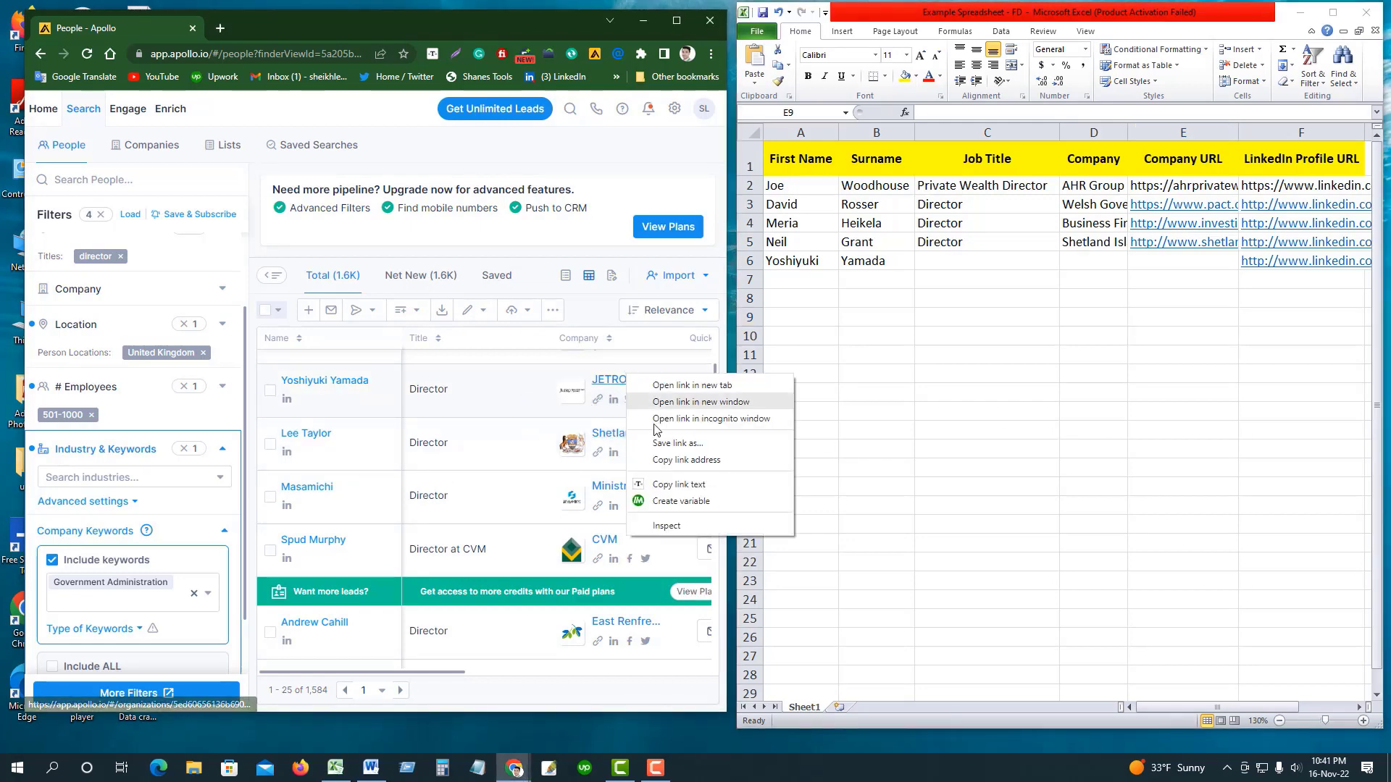
click(685, 486)
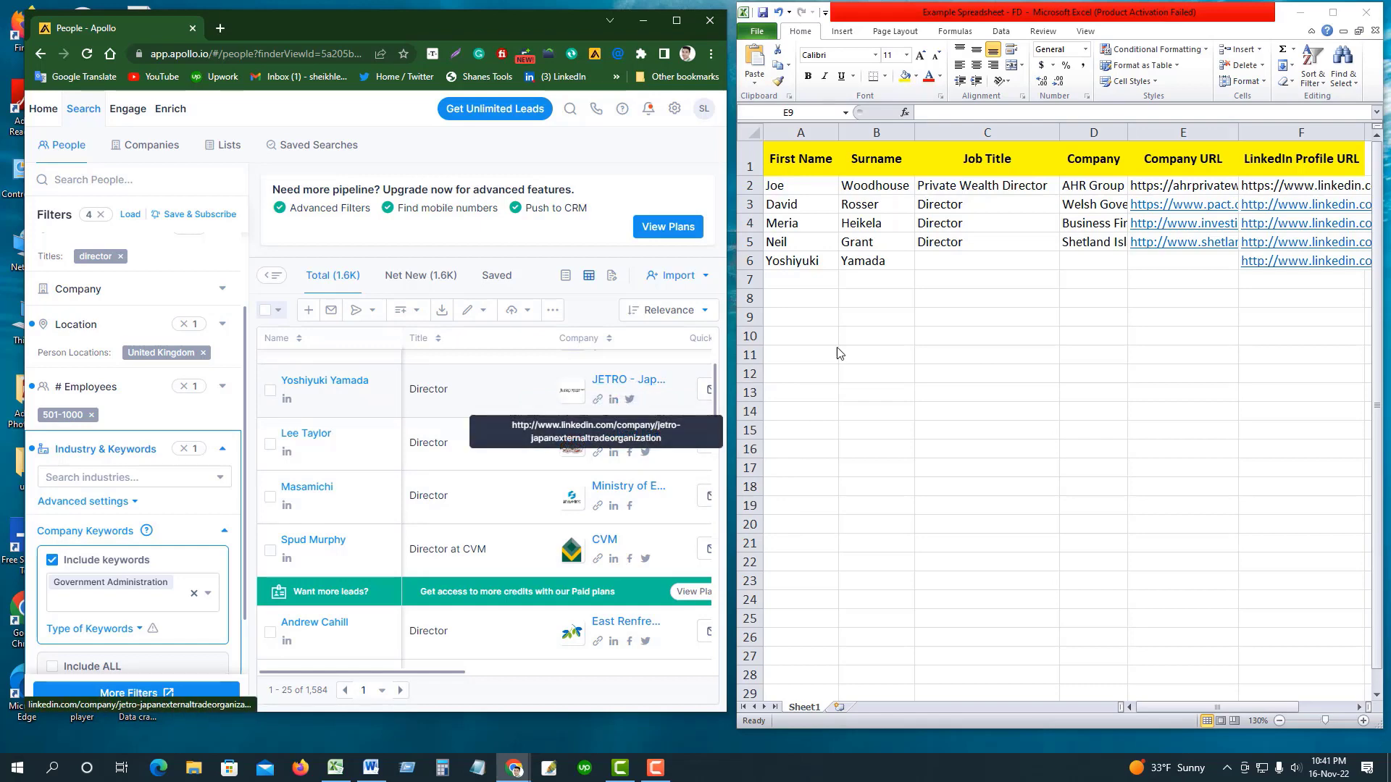
click(1187, 261)
click(1096, 263)
key(ctrl+v)
click(1094, 297)
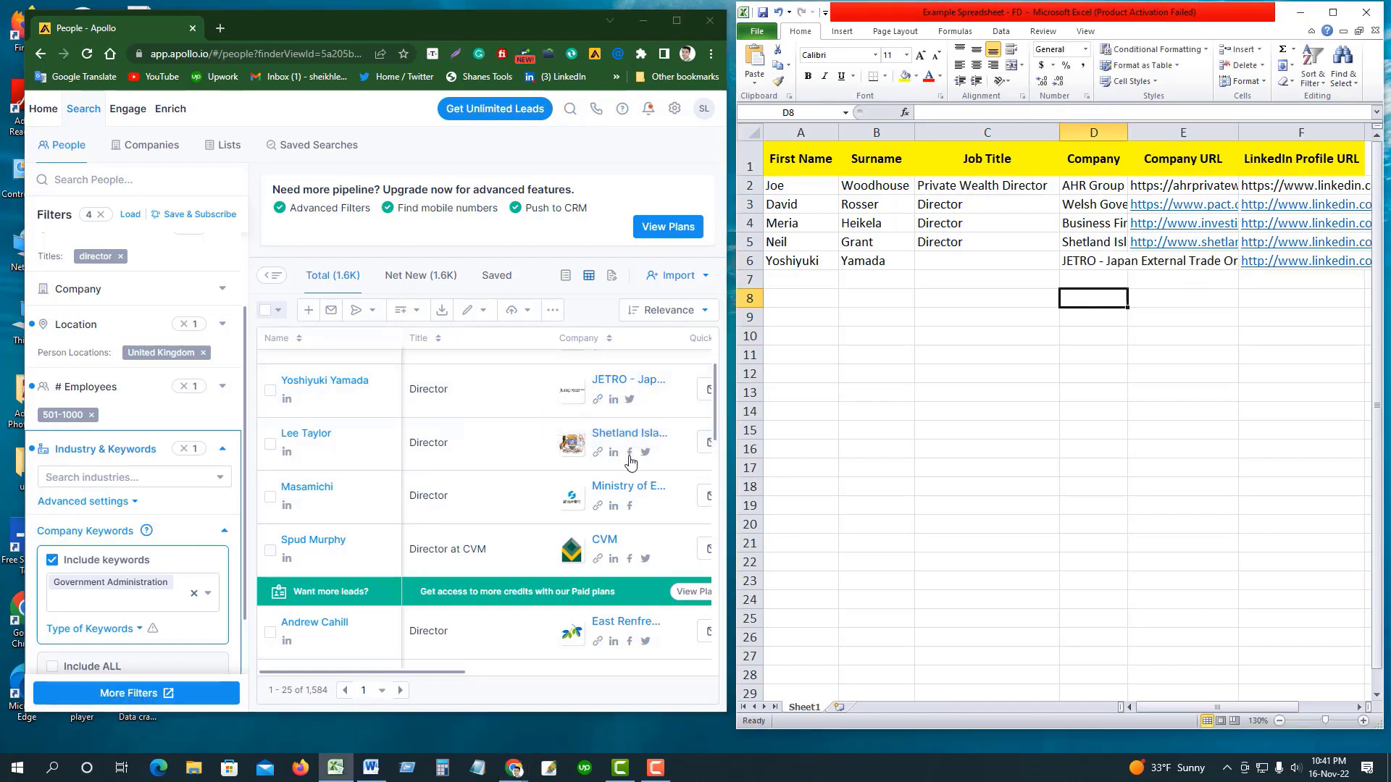
right_click(599, 403)
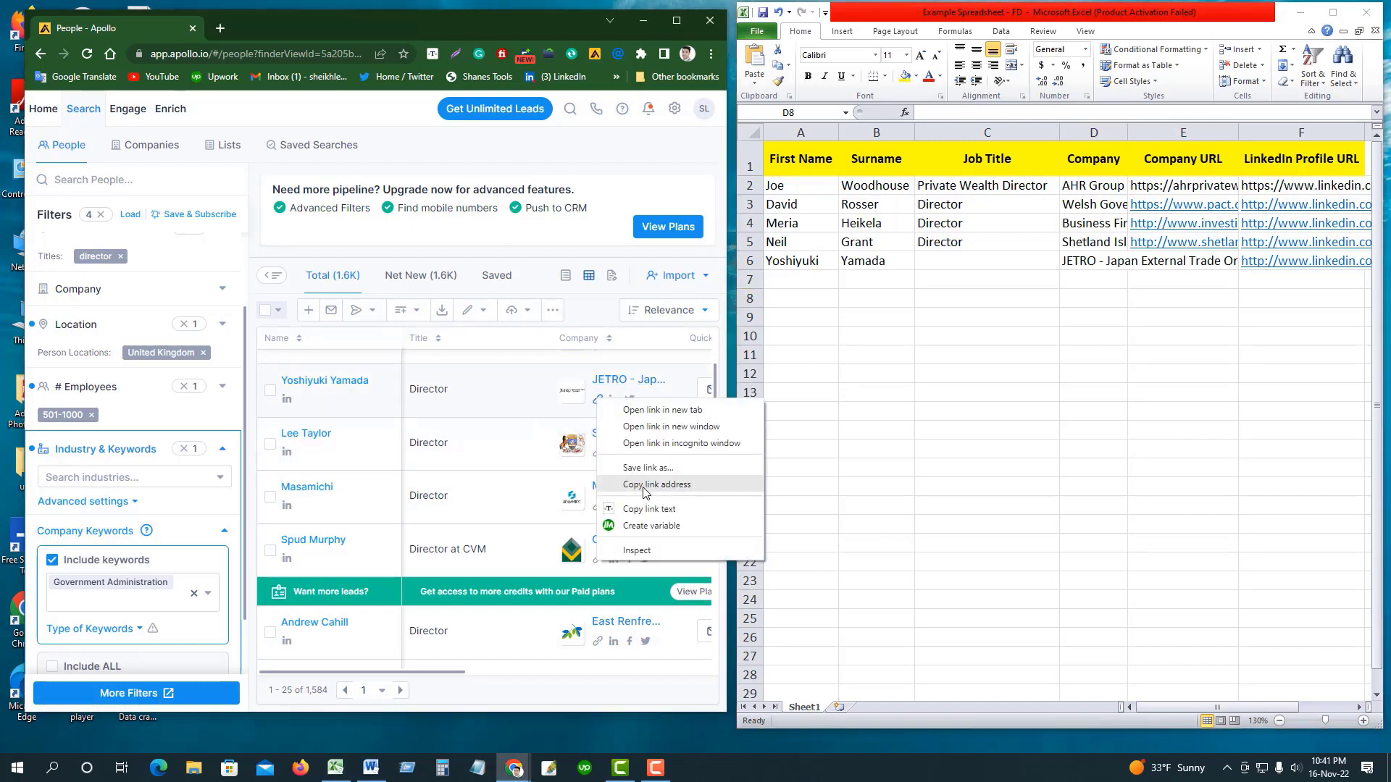
click(657, 485)
double_click(1181, 260)
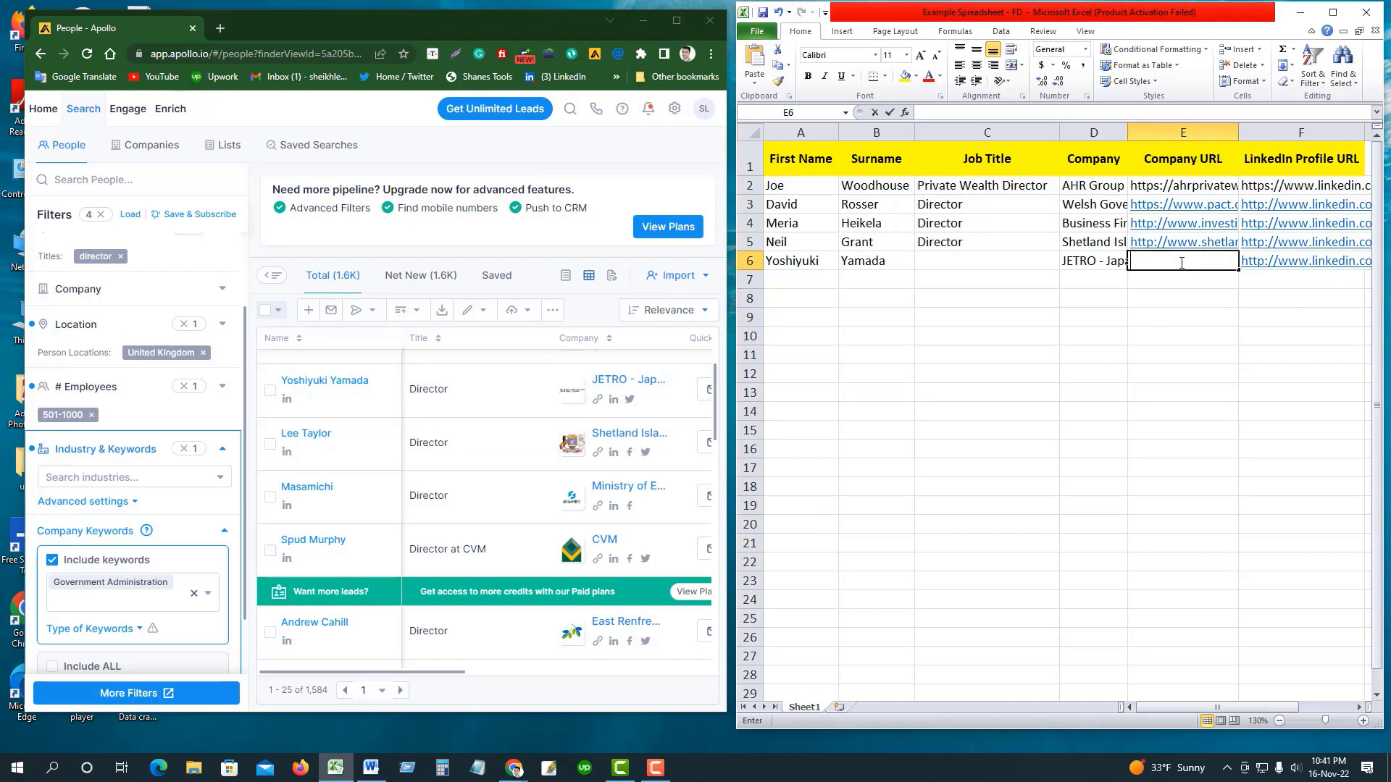
key(ctrl+v)
click(1177, 312)
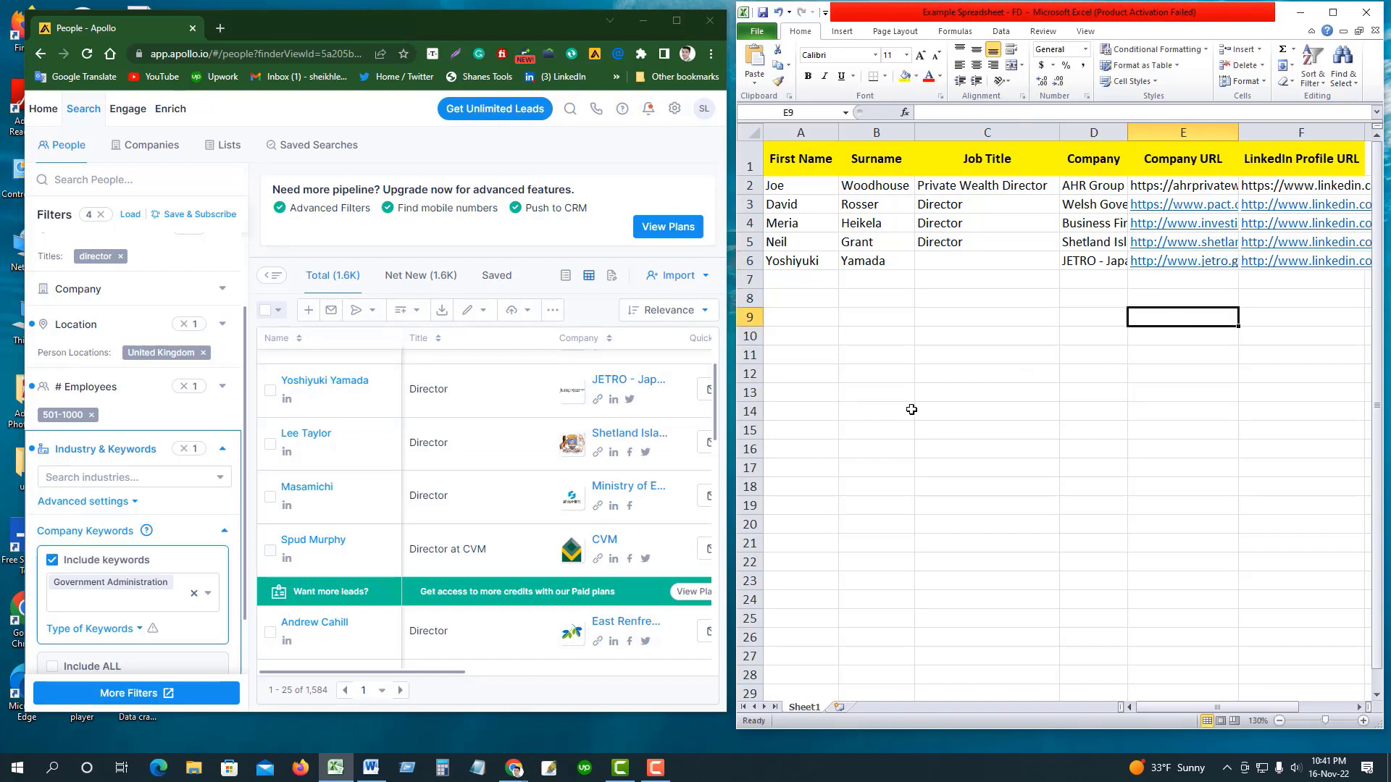
- Fill the job title Director from cell C5 down into Job Title cell C6
click(978, 238)
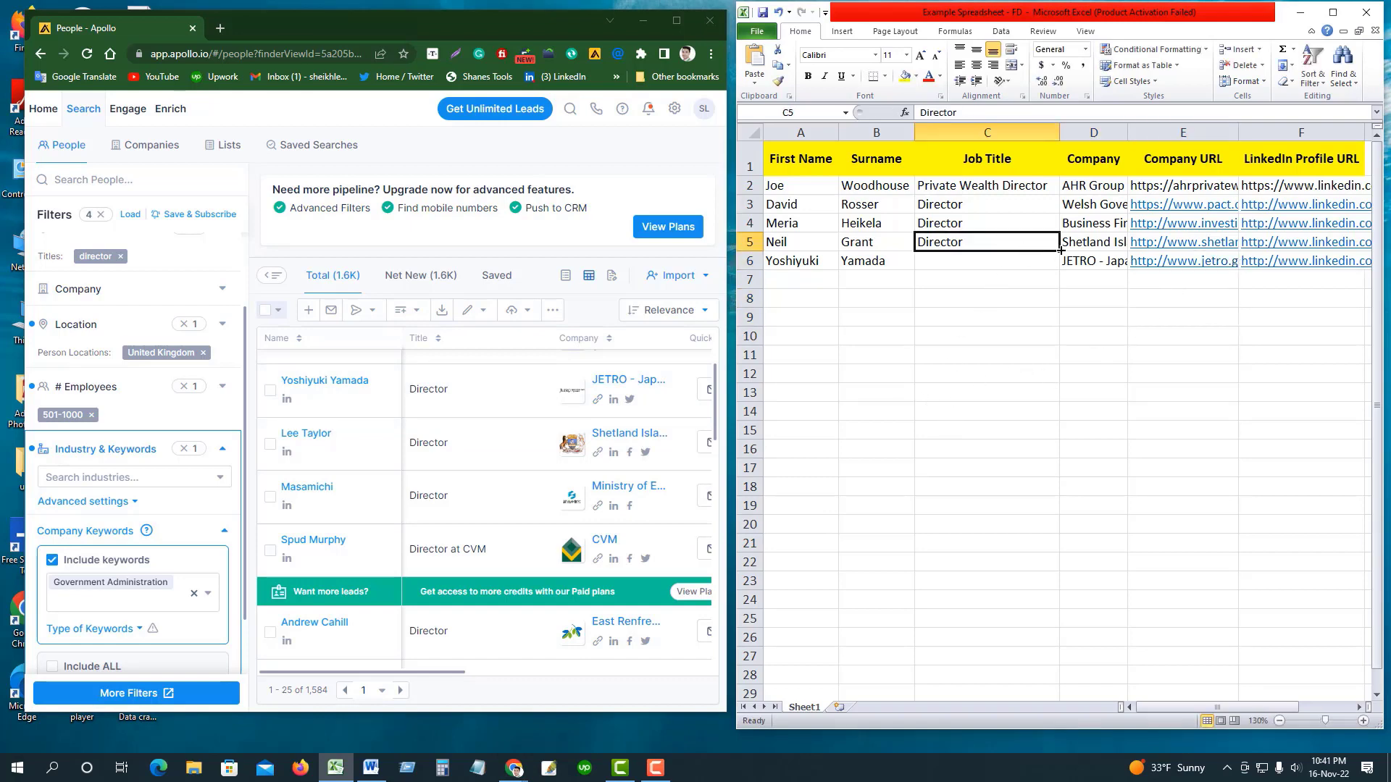
drag(1060, 250, 1060, 263)
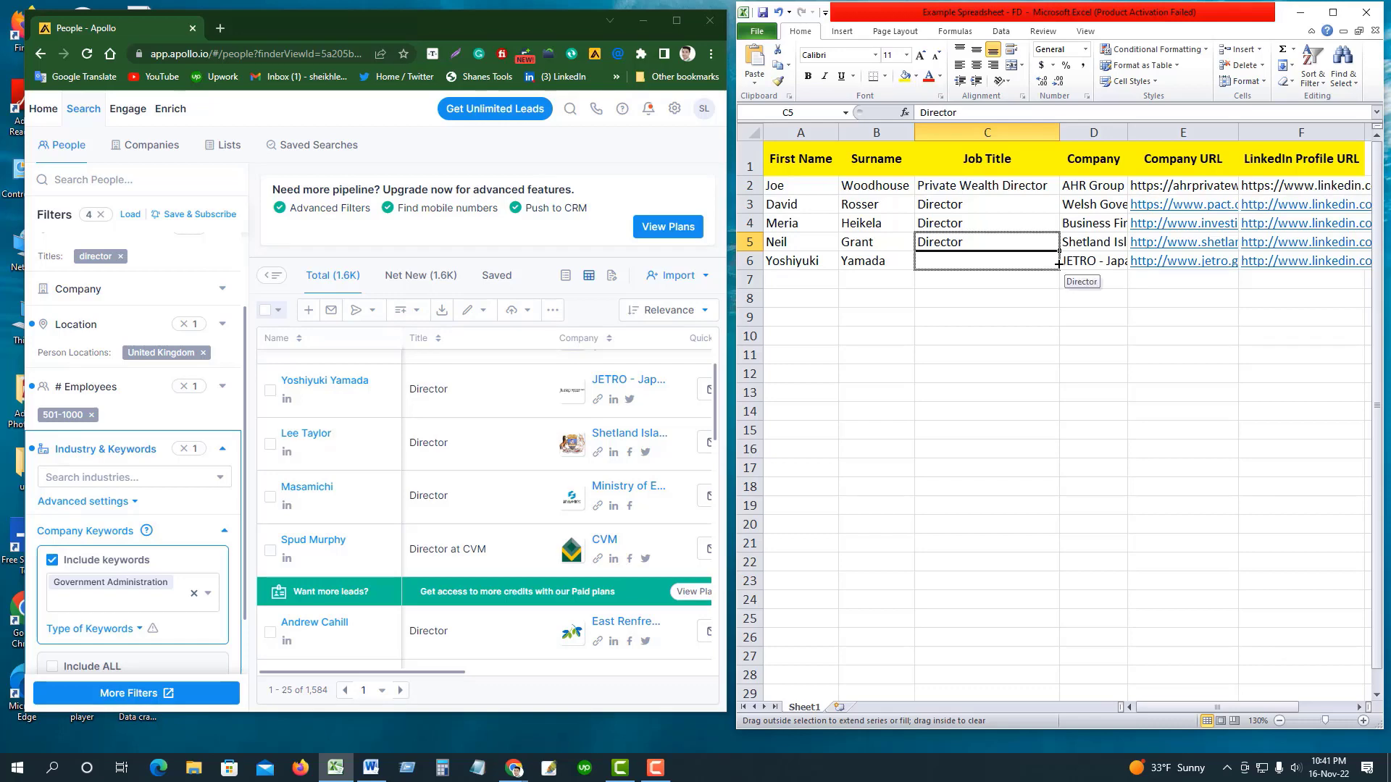
click(996, 311)
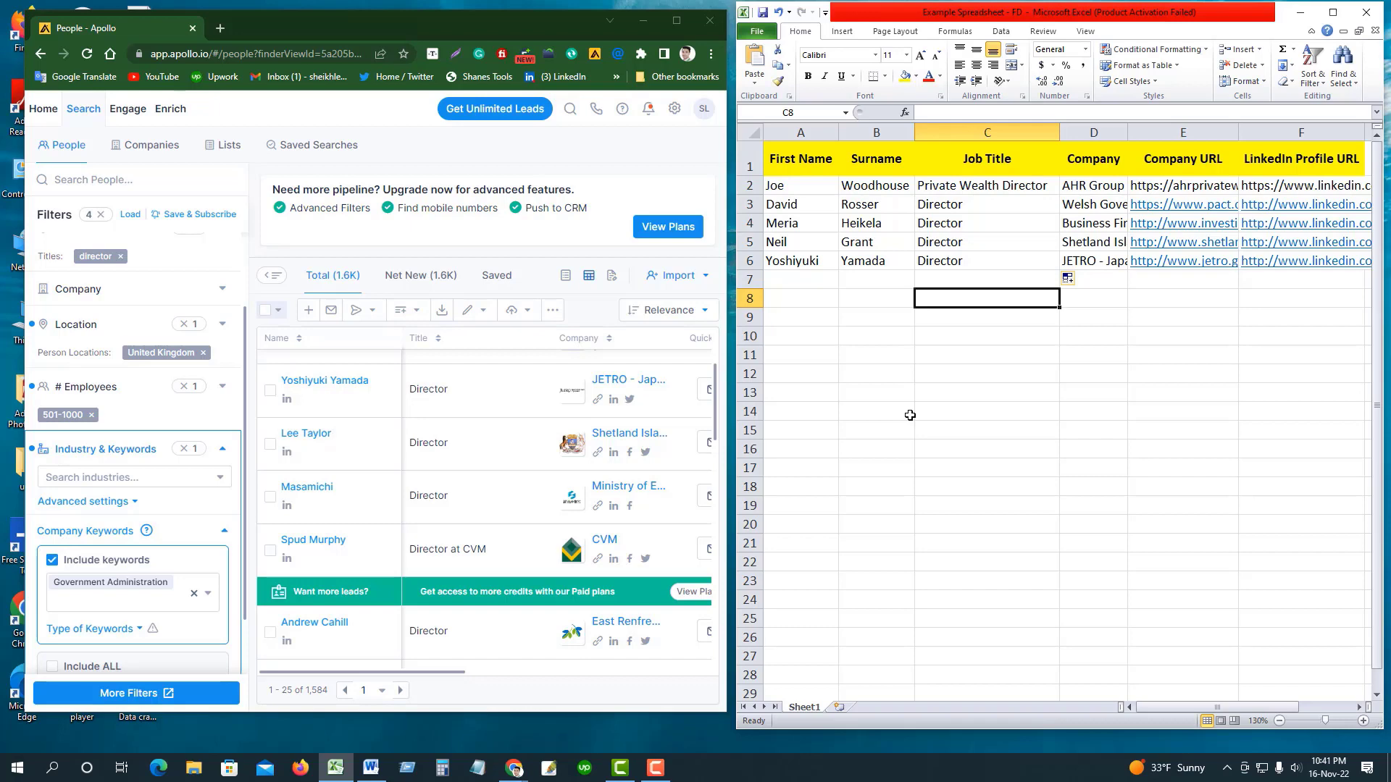
click(856, 313)
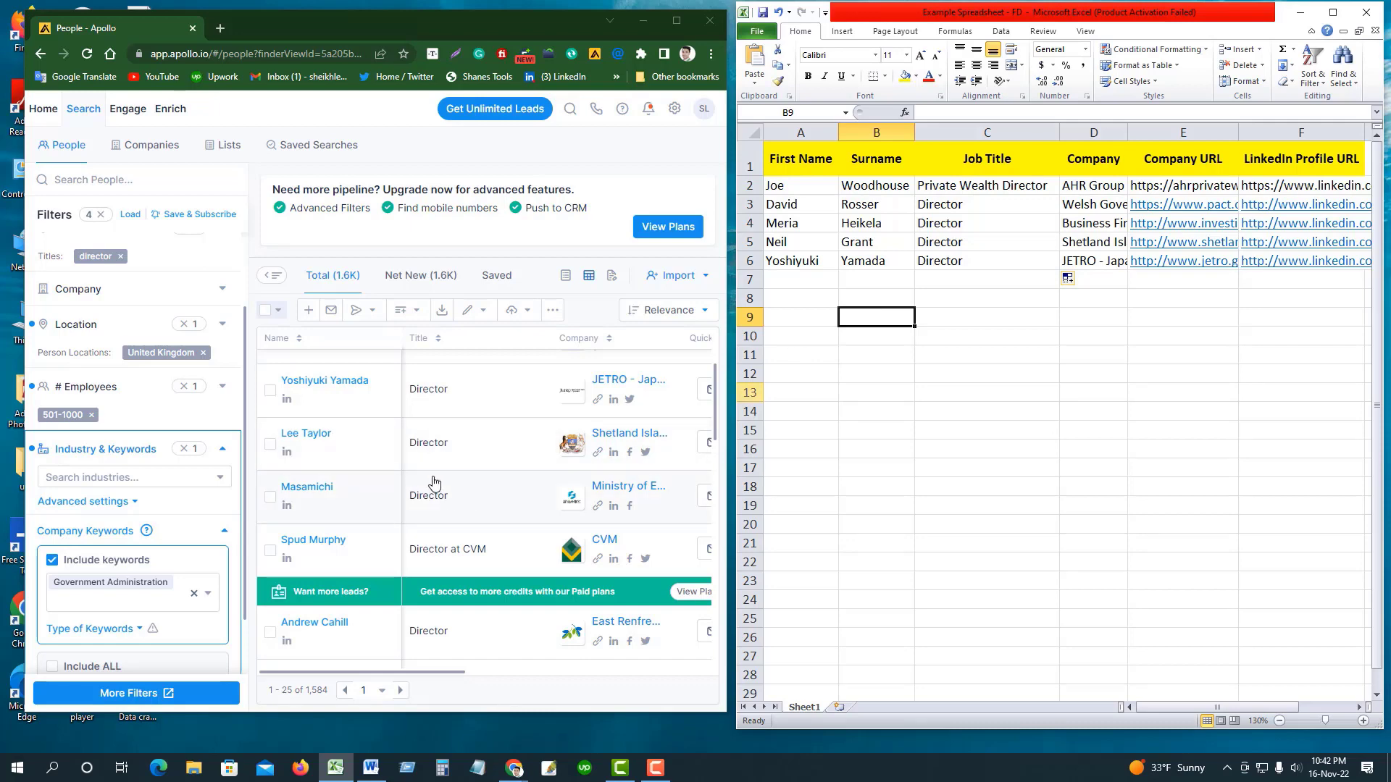
scroll(433, 482, down, 1)
scroll(992, 399, up, 1)
click(798, 299)
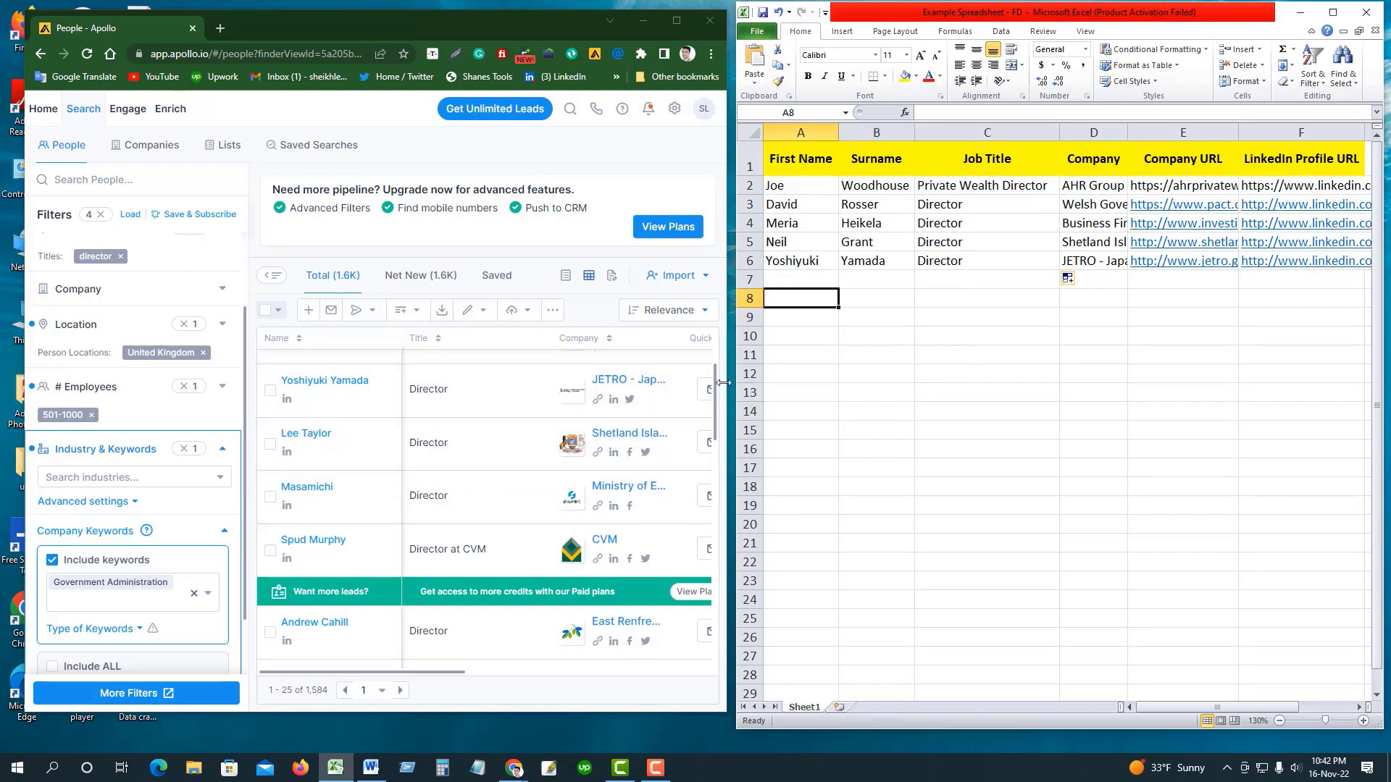
click(950, 373)
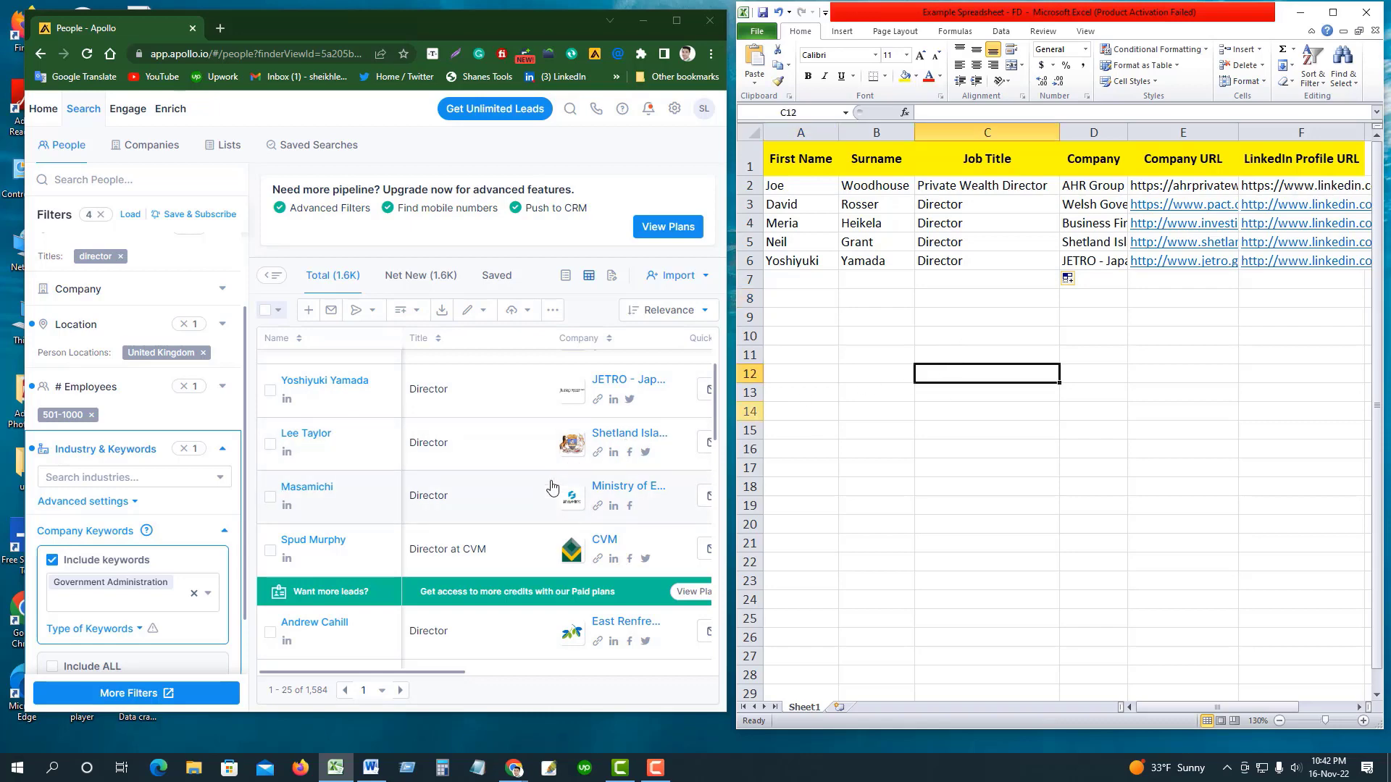
click(305, 435)
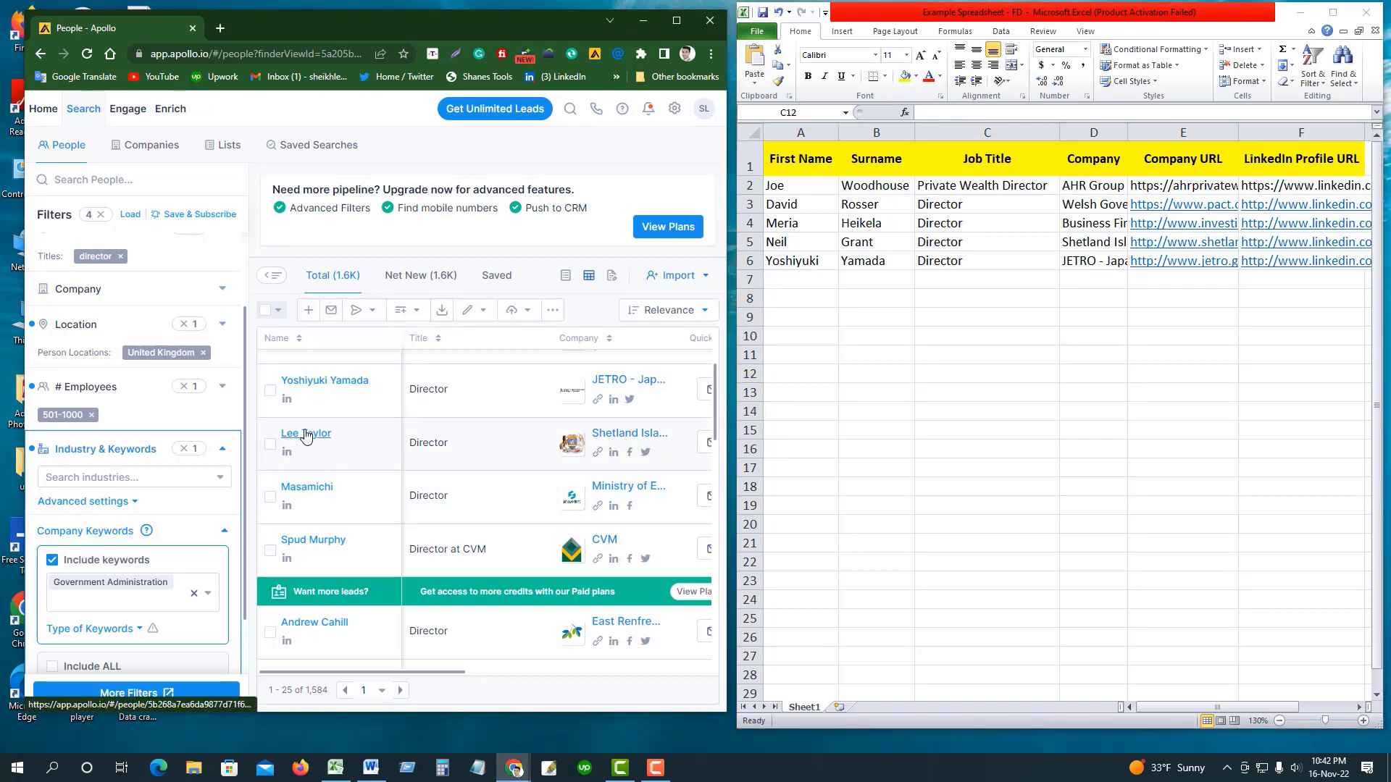
right_click(306, 434)
click(384, 540)
click(830, 286)
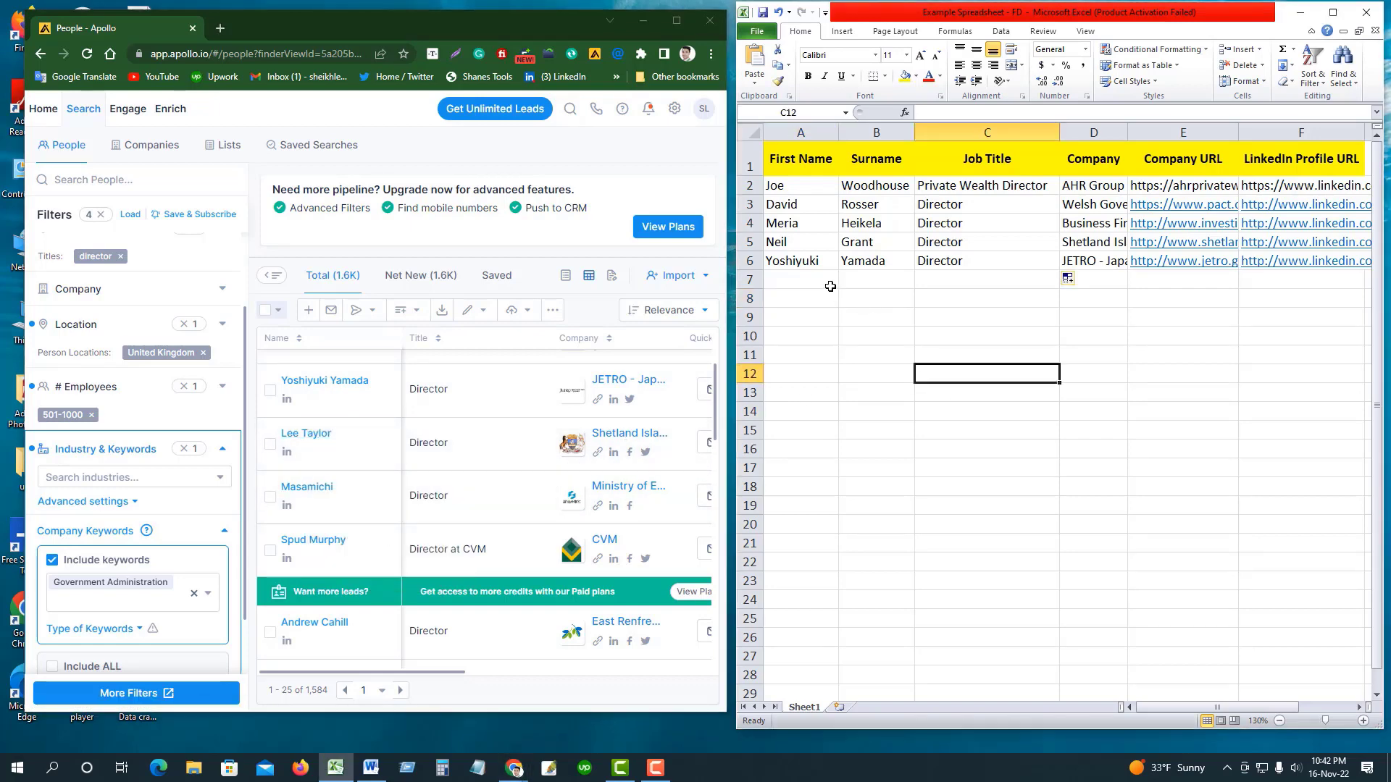
click(831, 286)
key(ctrl+v)
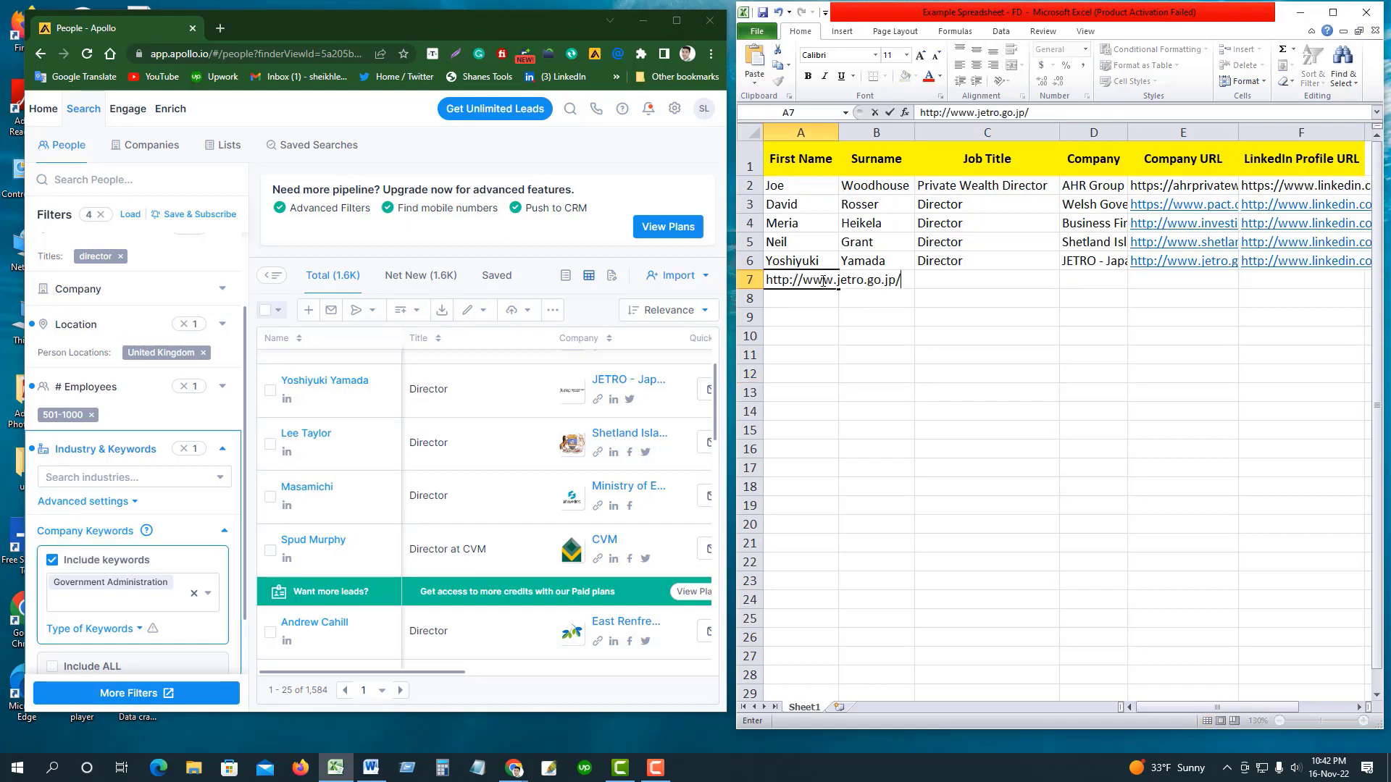
key(Escape)
click(854, 336)
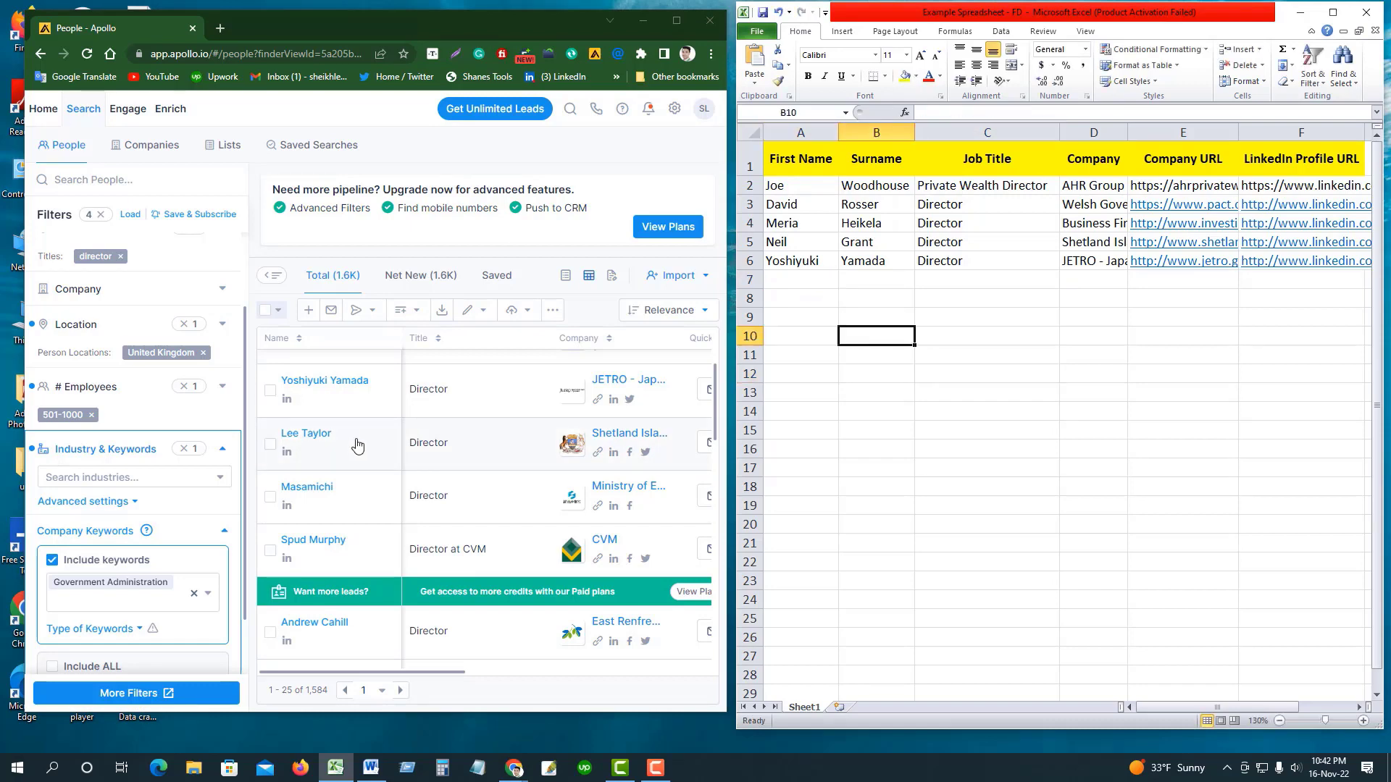
- Copy the full name of the lead listed directly below the JETRO lead and paste it into First Name cell A7
right_click(314, 444)
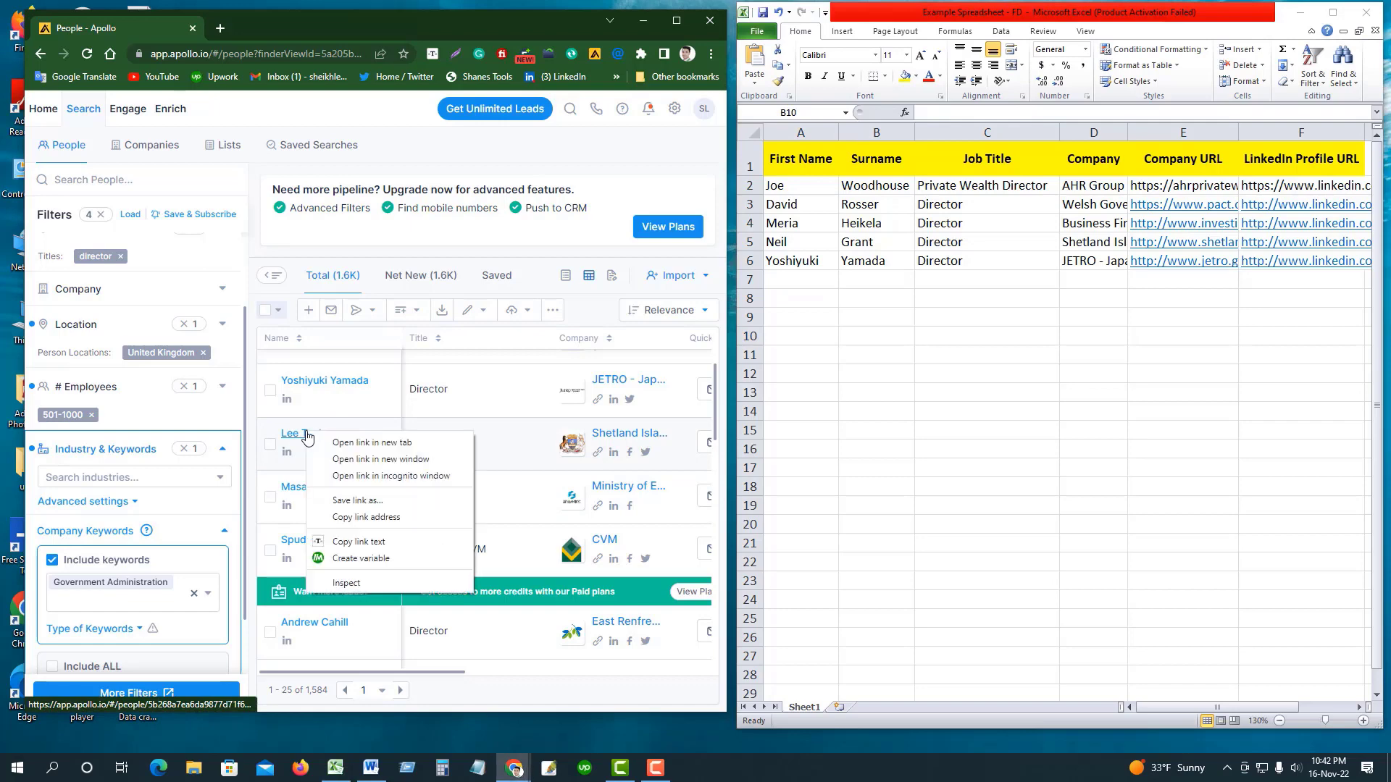
click(384, 536)
click(797, 280)
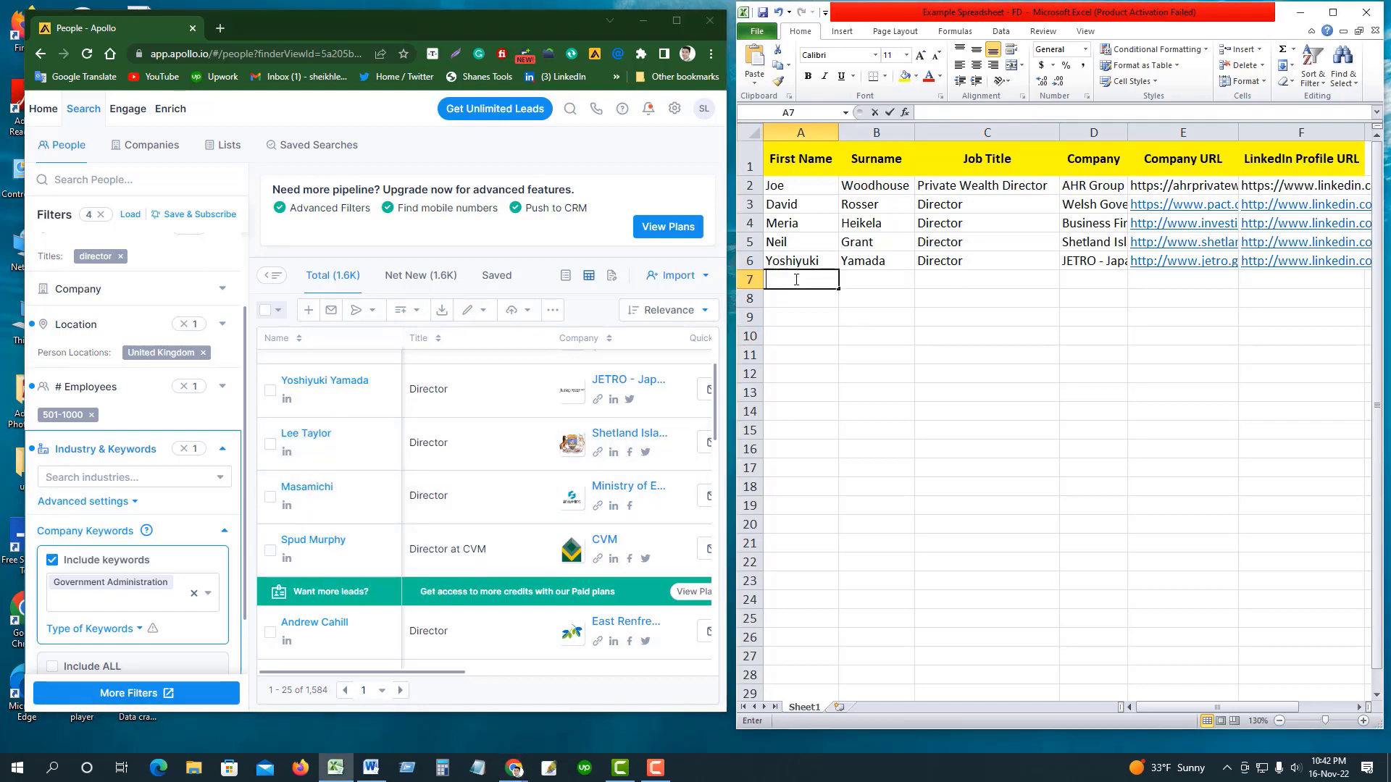
key(ctrl+v)
- Move the lead's surname out of cell A7 into Surname cell B7
drag(790, 279, 828, 283)
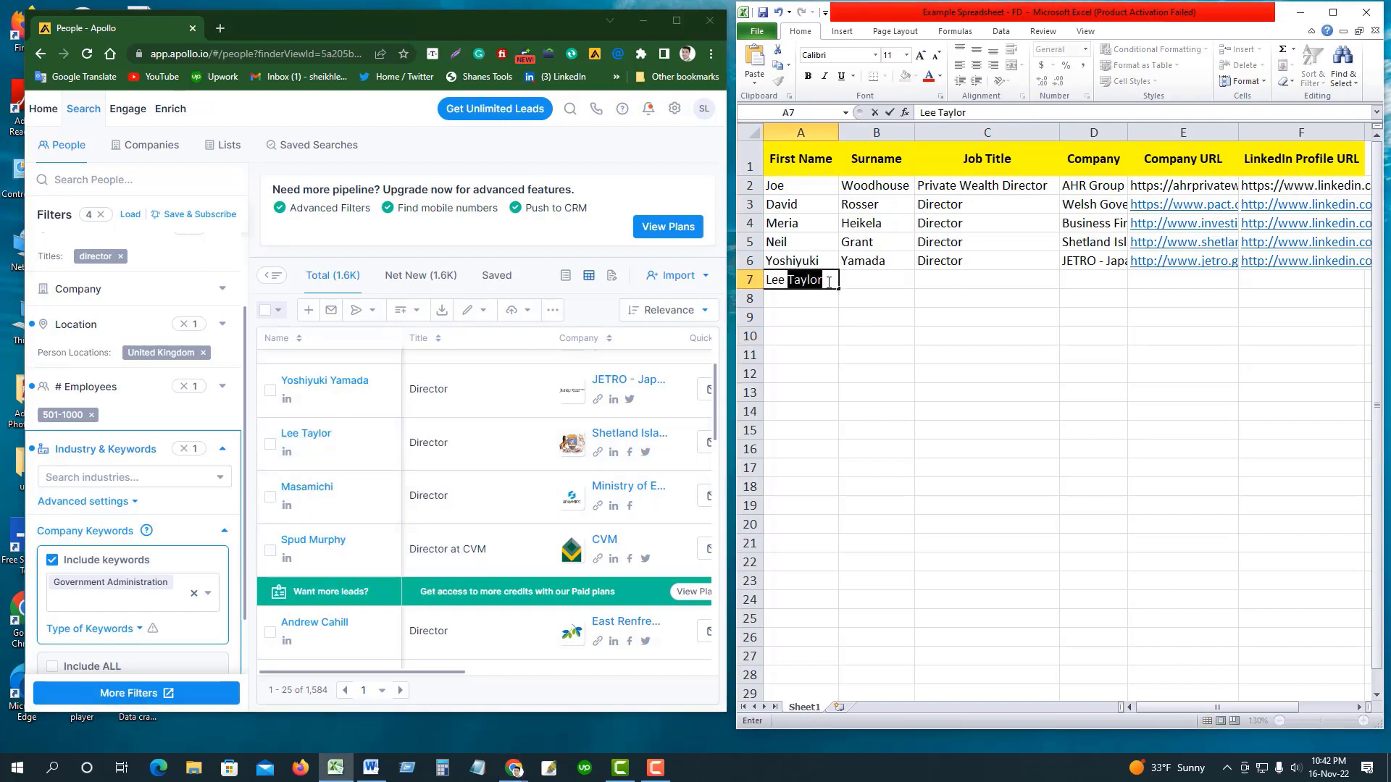
key(ctrl+x)
click(893, 314)
double_click(888, 281)
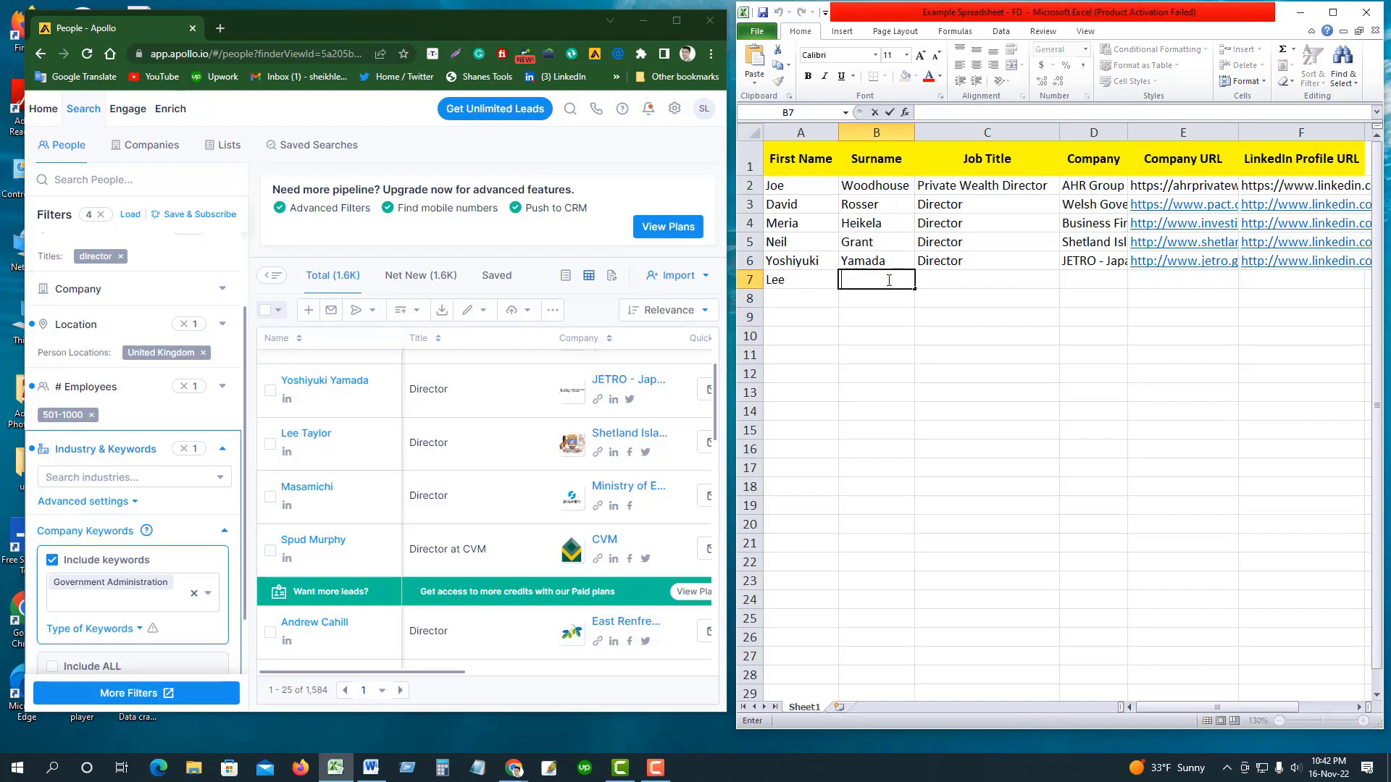
key(ctrl+v)
click(873, 336)
- Copy the row 7 lead's LinkedIn profile link from Apollo and paste it into LinkedIn Profile URL cell F7
right_click(287, 451)
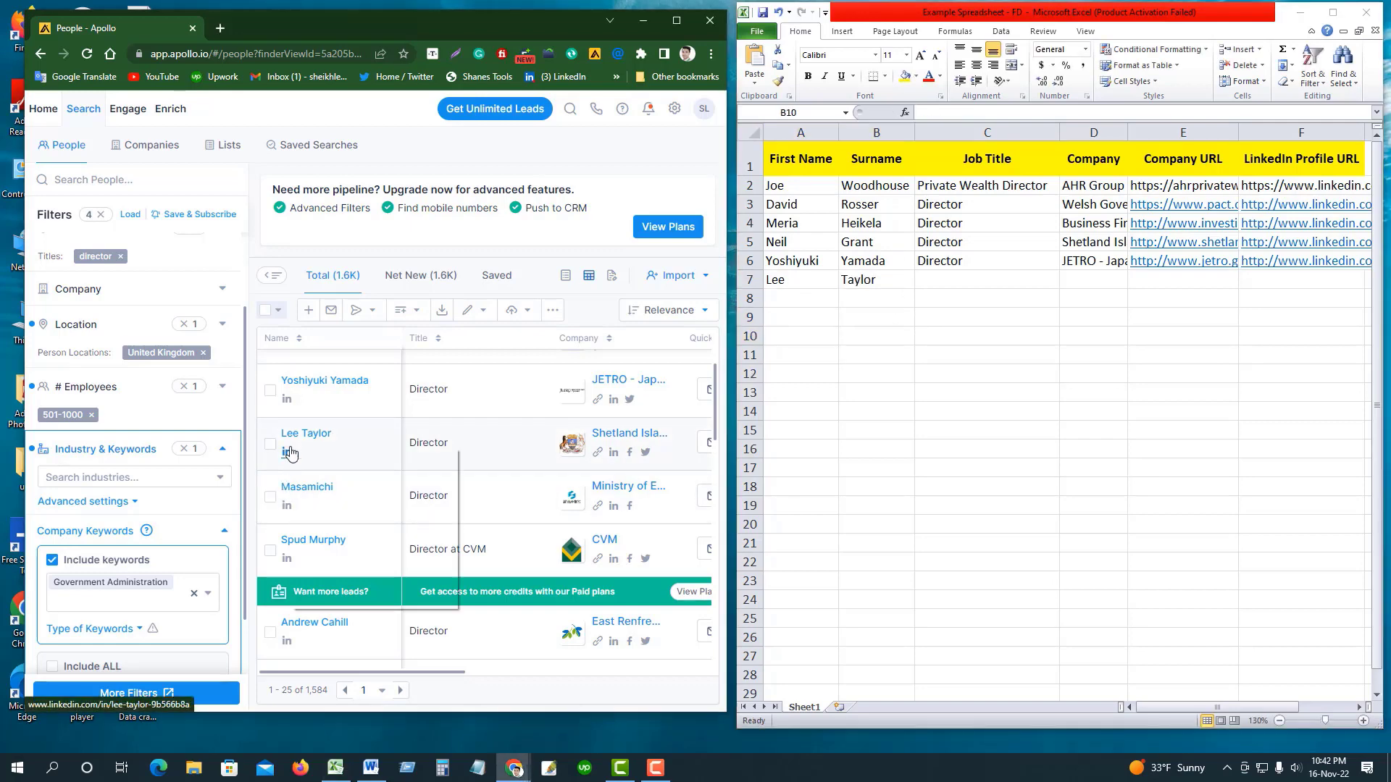
click(361, 533)
click(1175, 327)
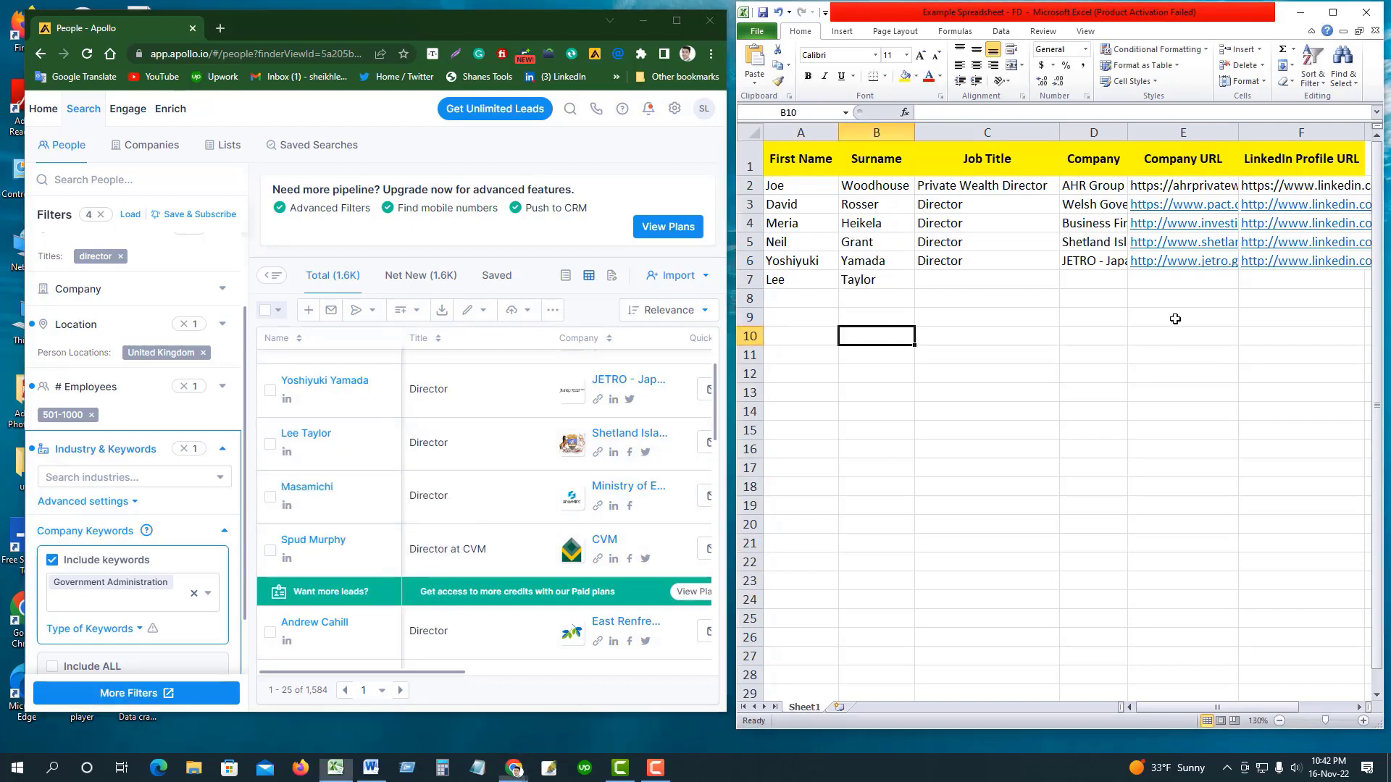
click(1276, 282)
double_click(1276, 281)
key(ctrl+v)
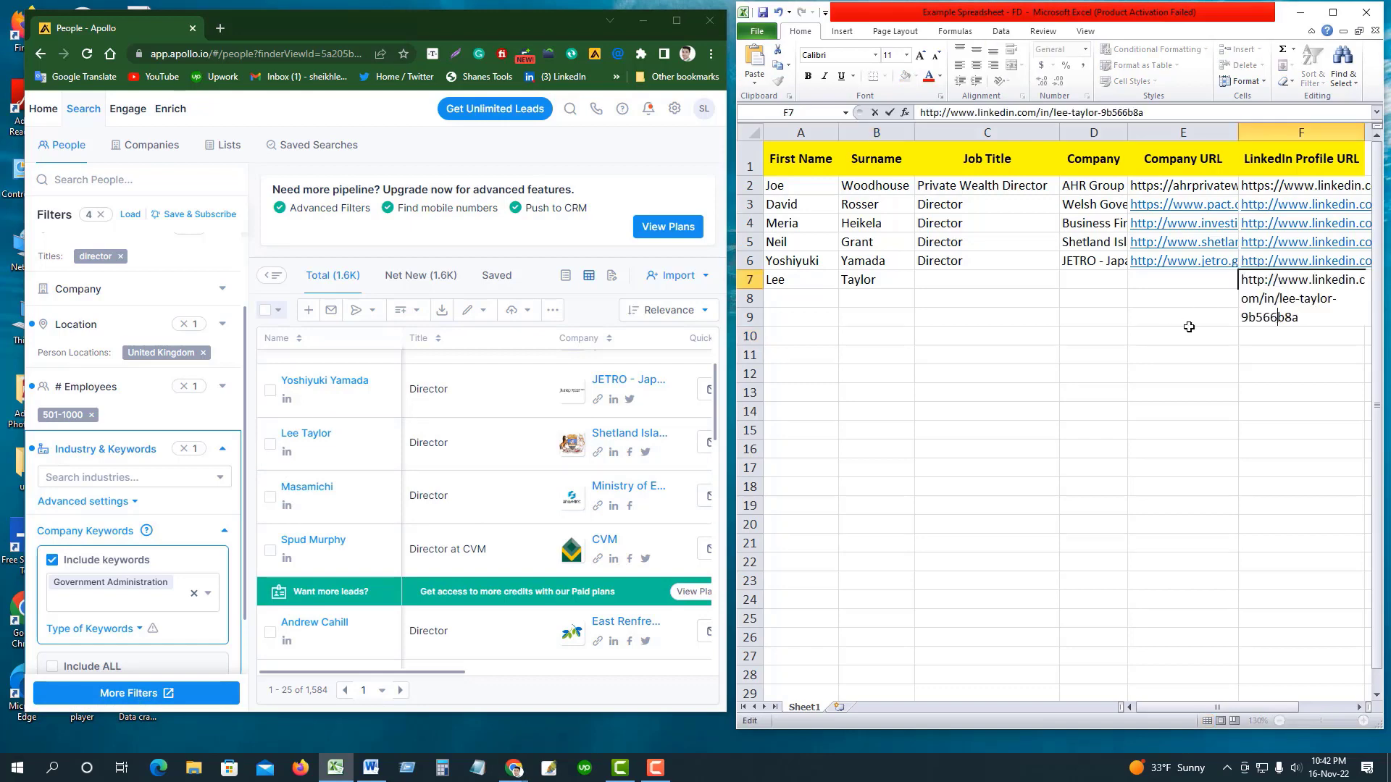
click(1189, 328)
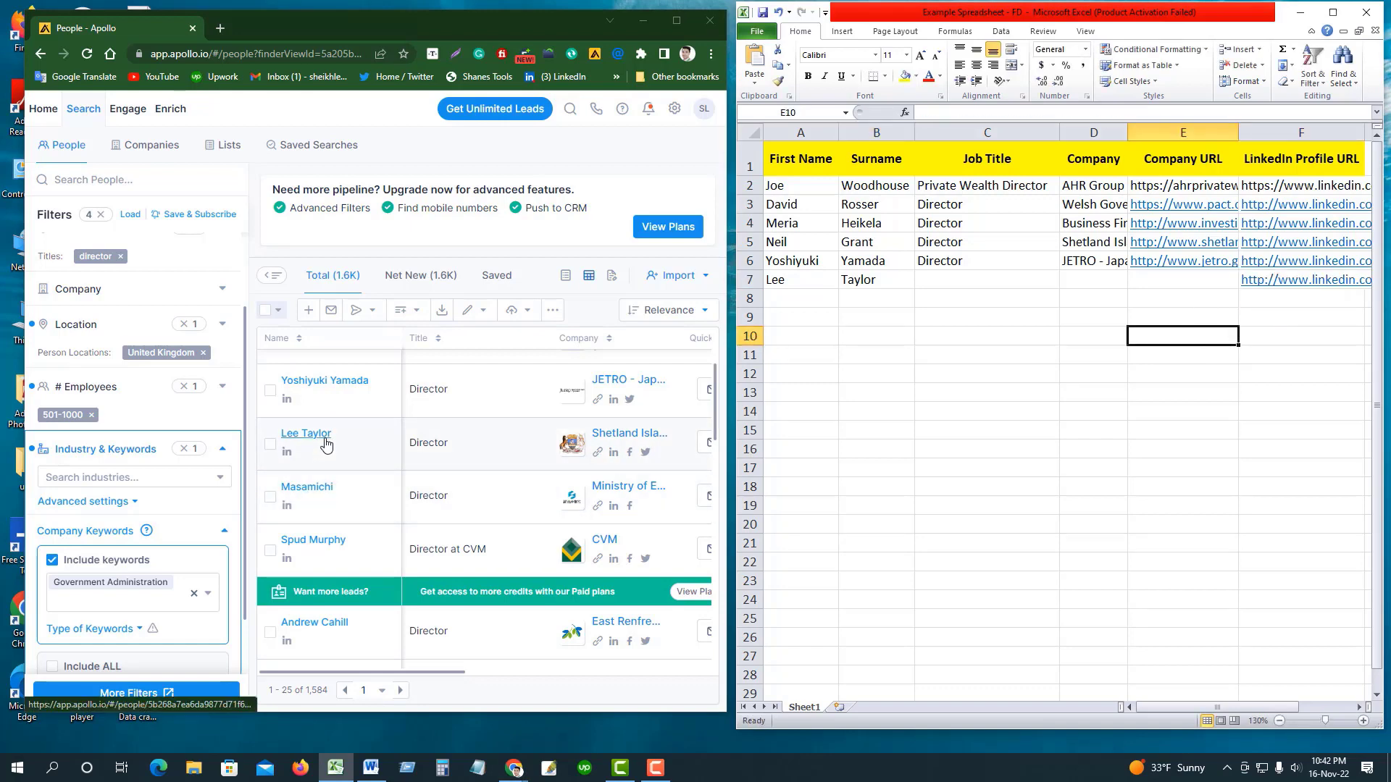
- Copy the company name Shetland Islands Council from Apollo and paste it into Company cell D7
right_click(622, 435)
click(668, 519)
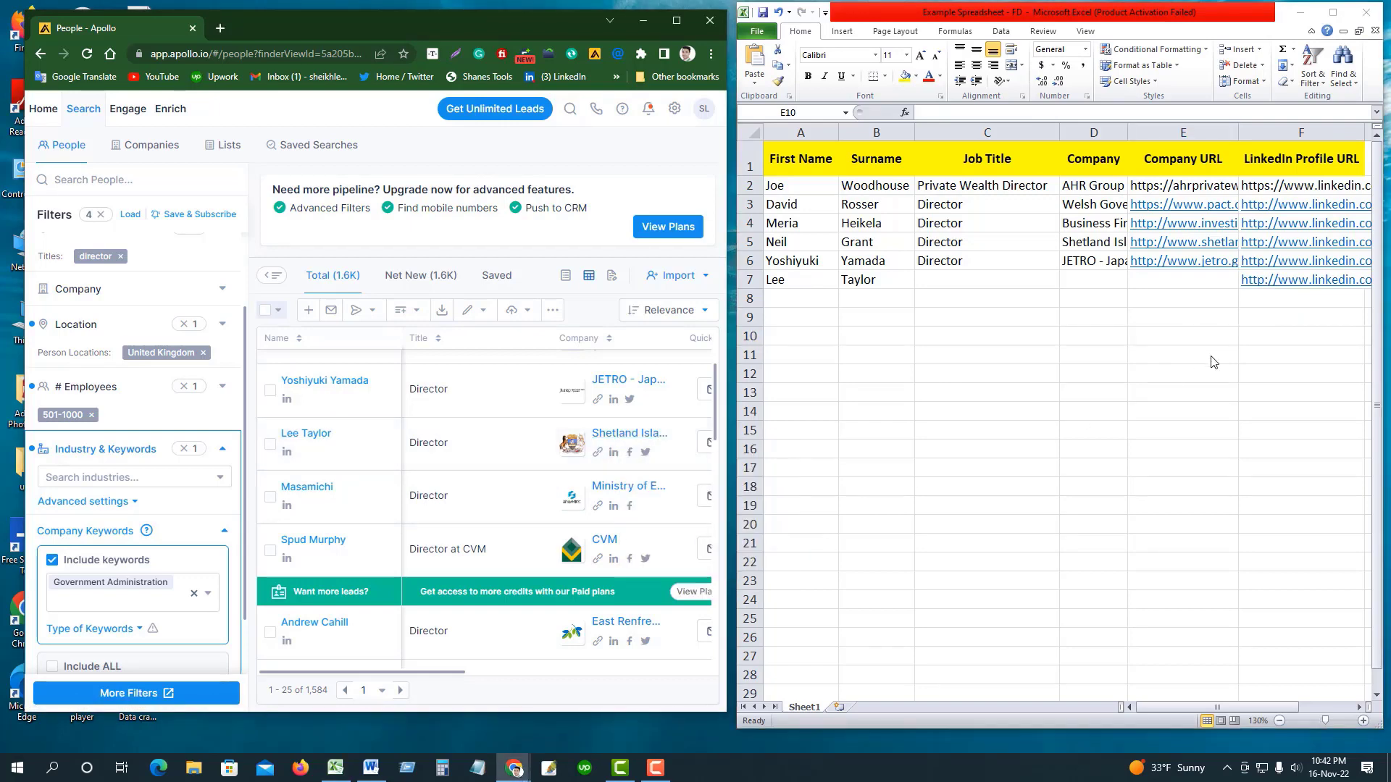
click(1101, 281)
key(ctrl+v)
key(Return)
key(Return)
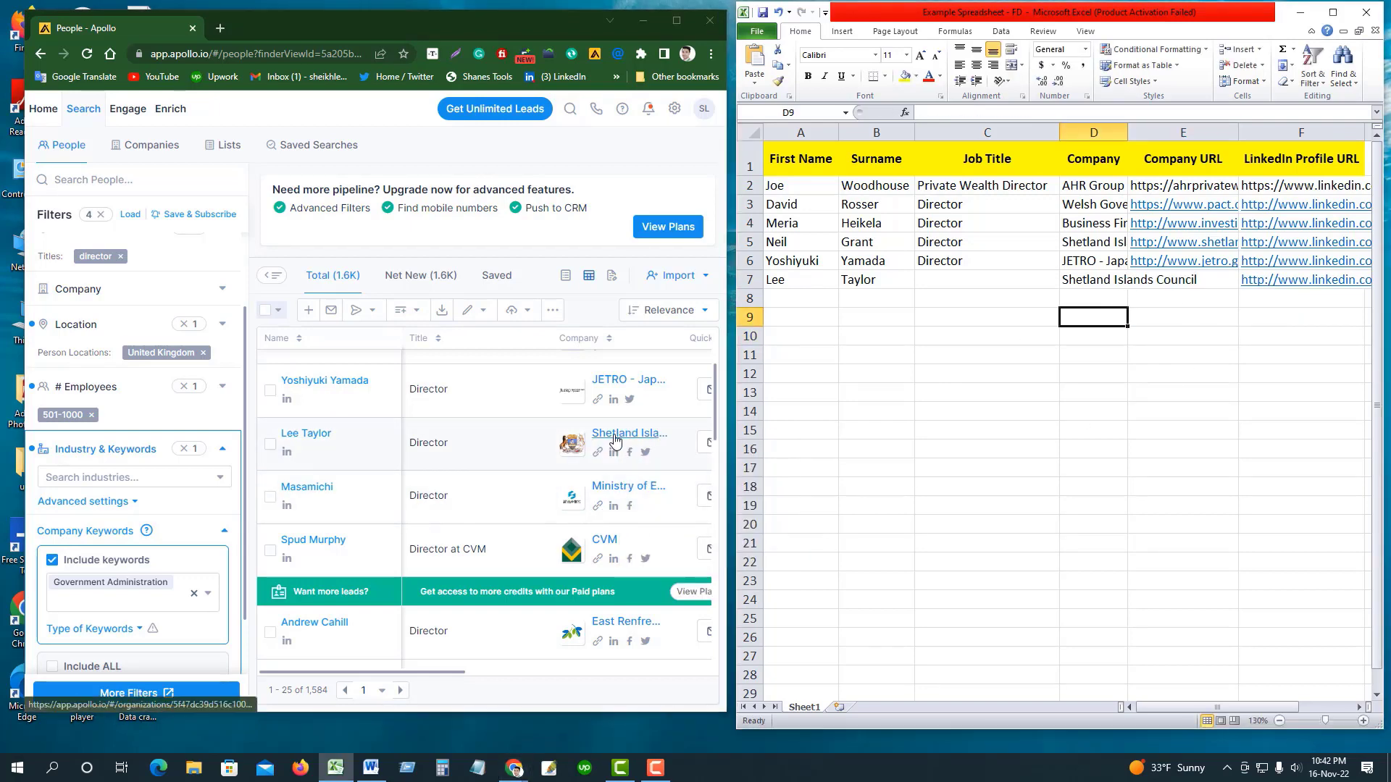
- Copy the Shetland Islands Council website link from the row 7 lead in Apollo and paste it into Company URL cell E7
right_click(597, 454)
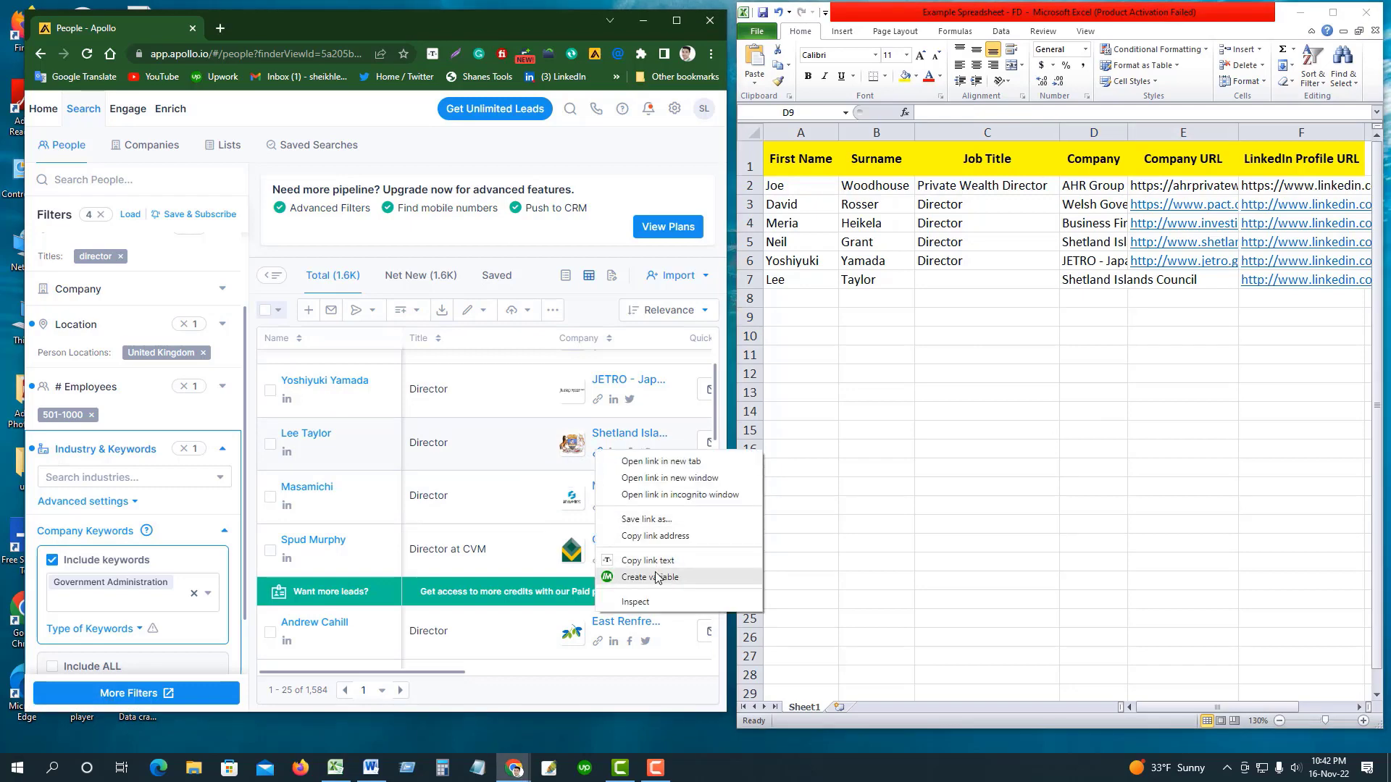
click(654, 536)
click(1164, 342)
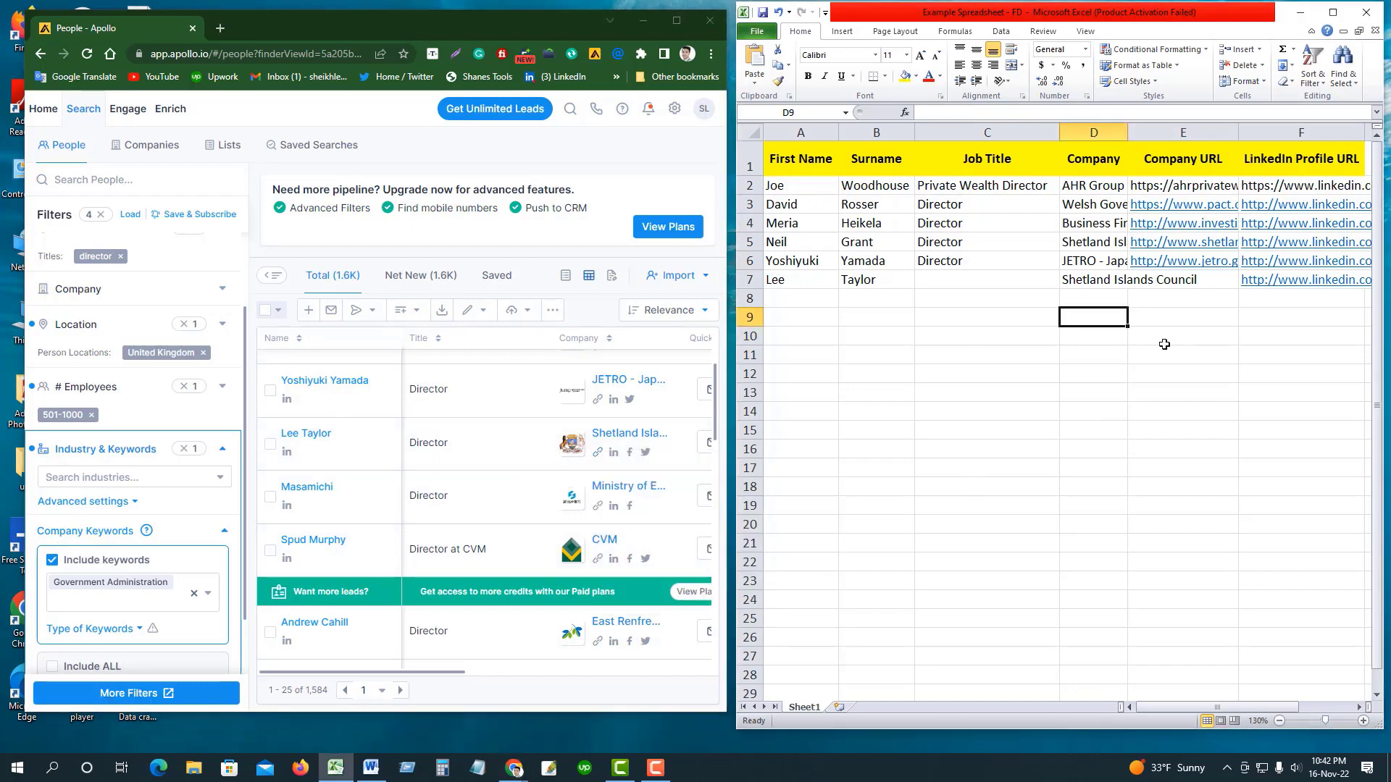
click(1186, 284)
key(ctrl+v)
click(1168, 321)
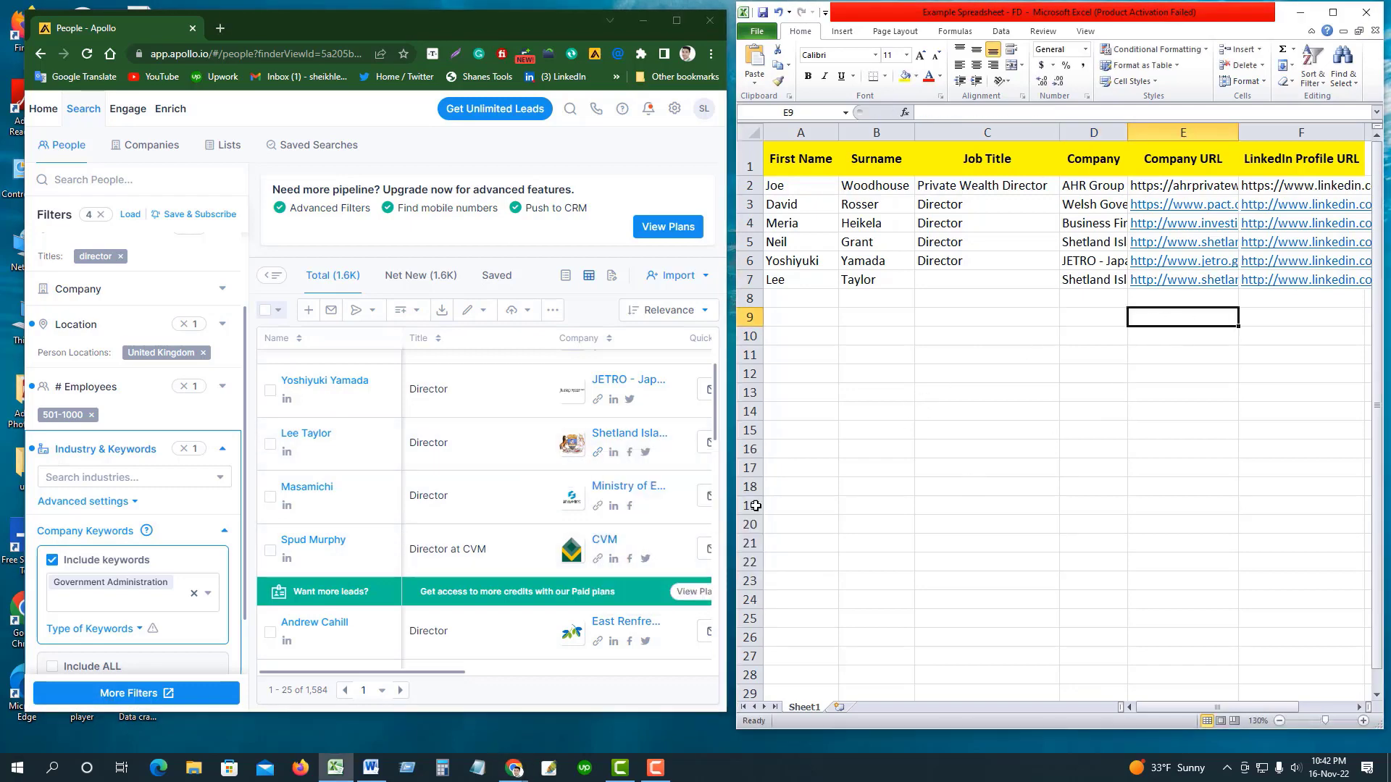
- Fill the job title Director from cell C6 down into C7 and slightly narrow the Job Title column
click(964, 261)
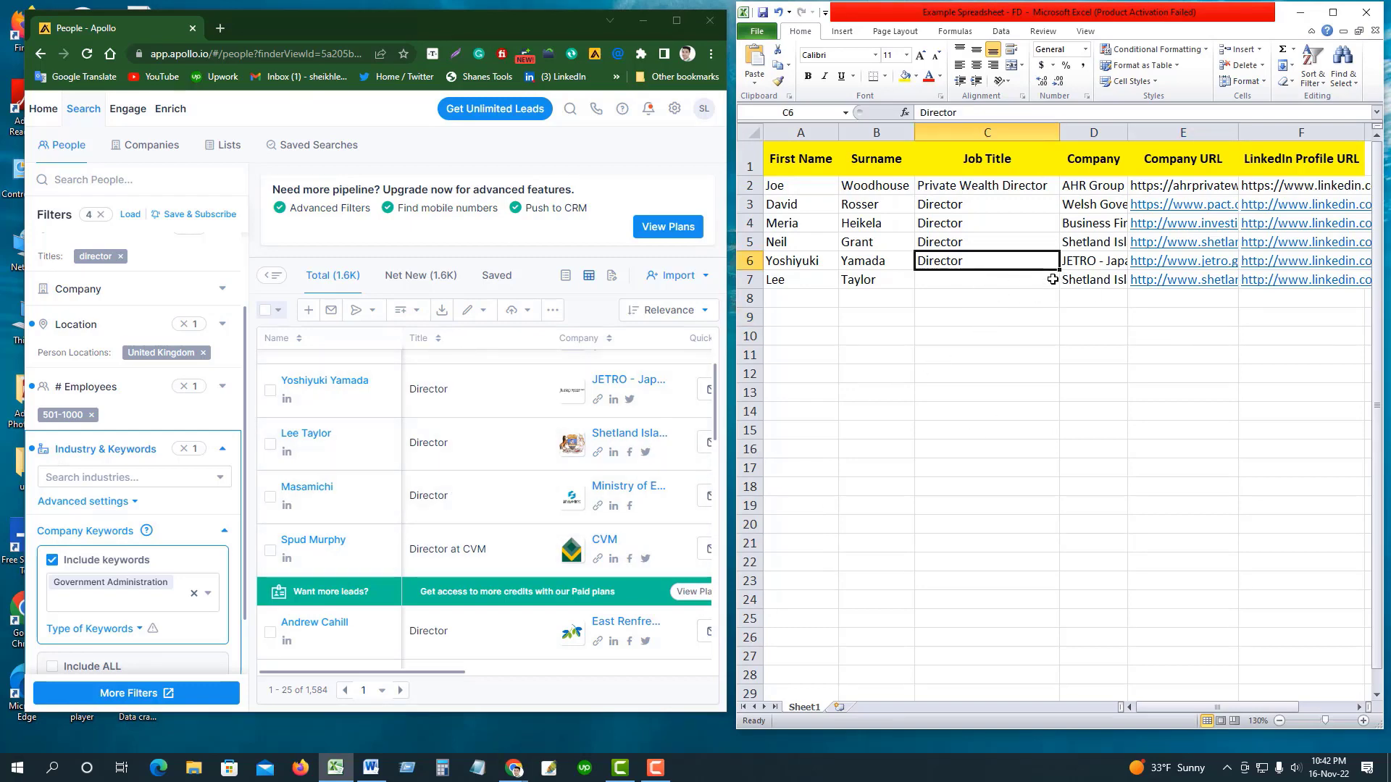
drag(1061, 269, 1062, 287)
click(995, 336)
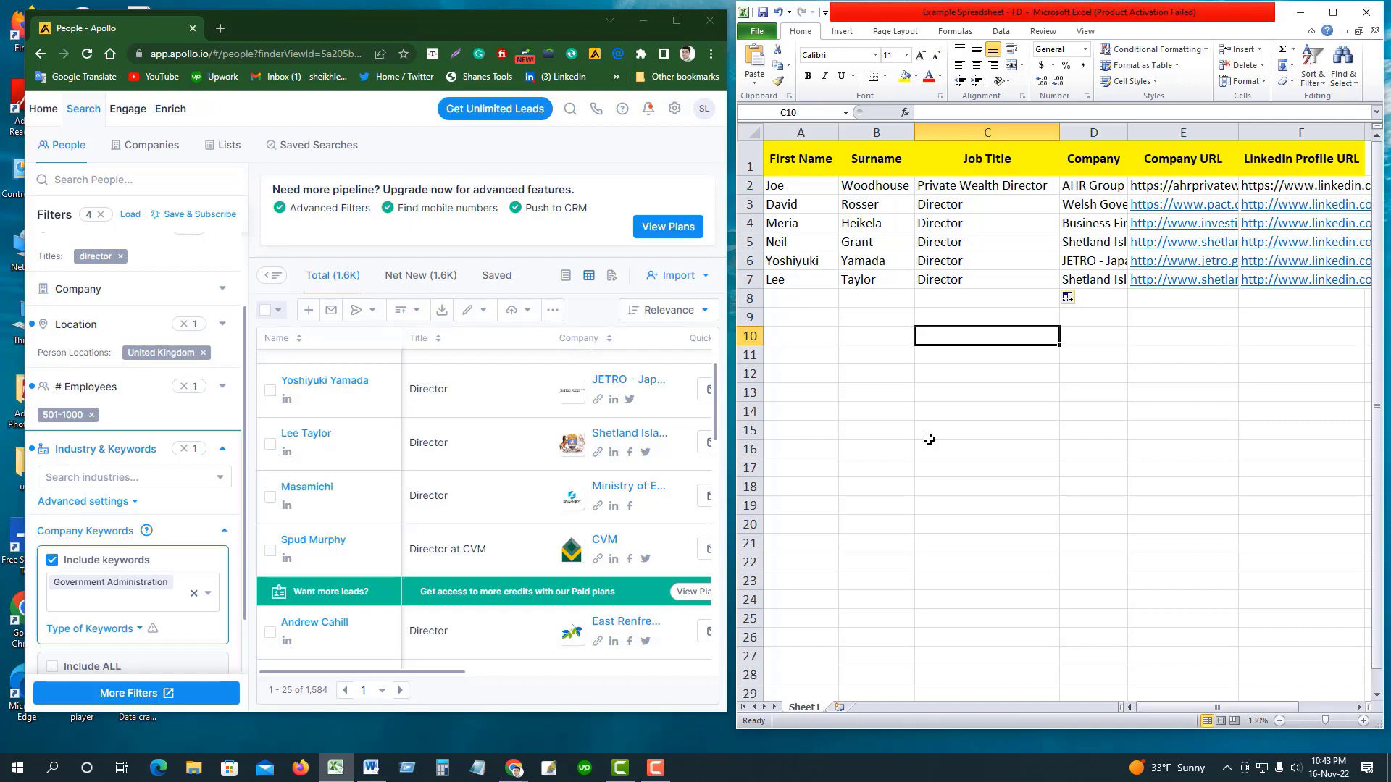
drag(1059, 128, 1043, 130)
- Check the expected number of results in the Word brief and compare it with the total in the Apollo people search
click(364, 774)
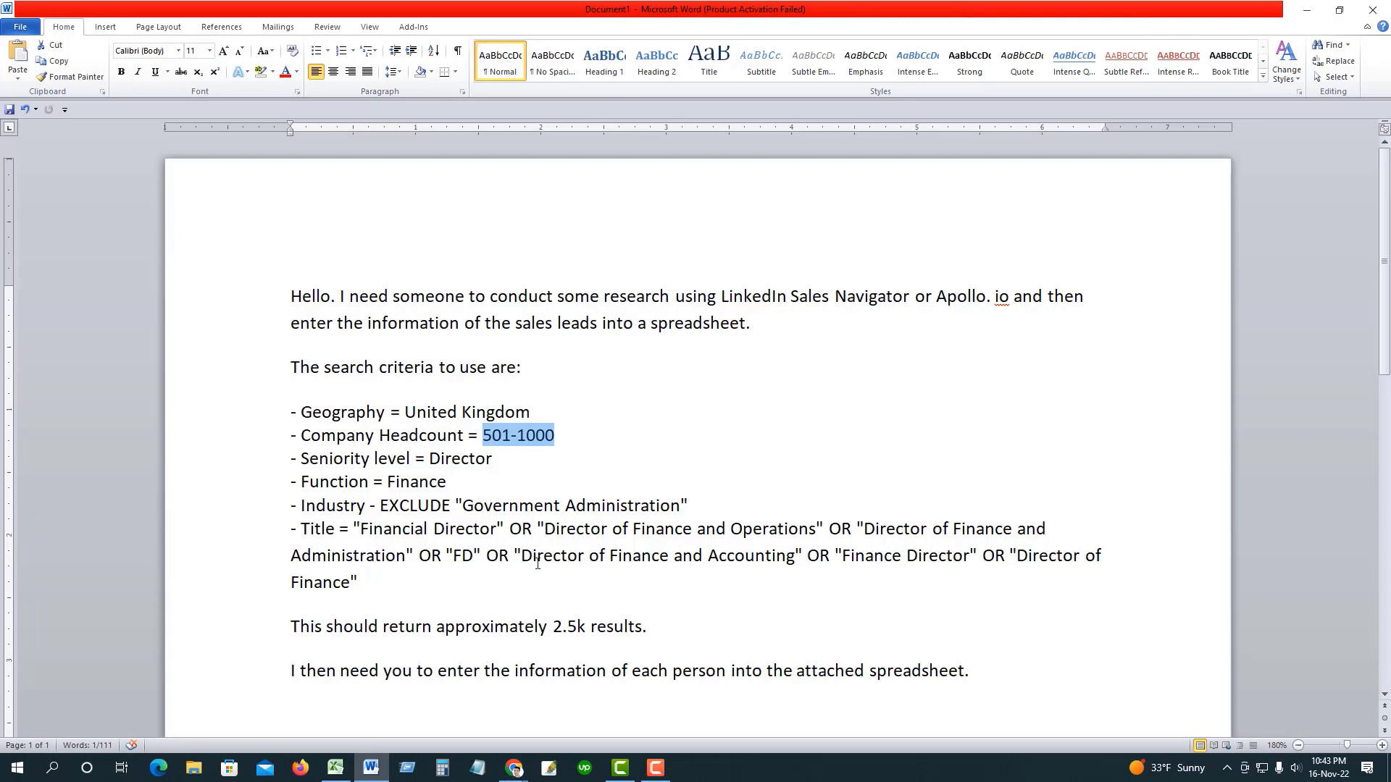
drag(555, 625, 588, 627)
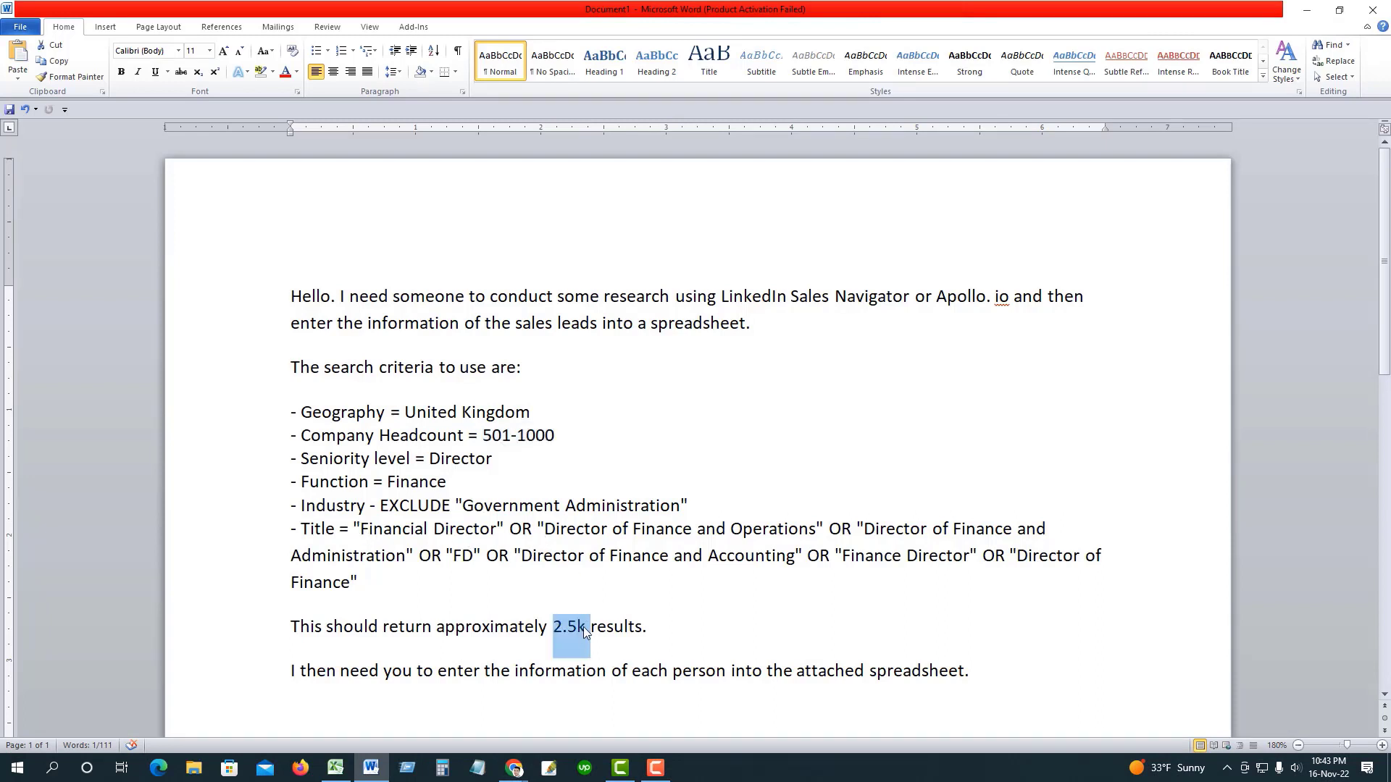
click(517, 772)
click(592, 707)
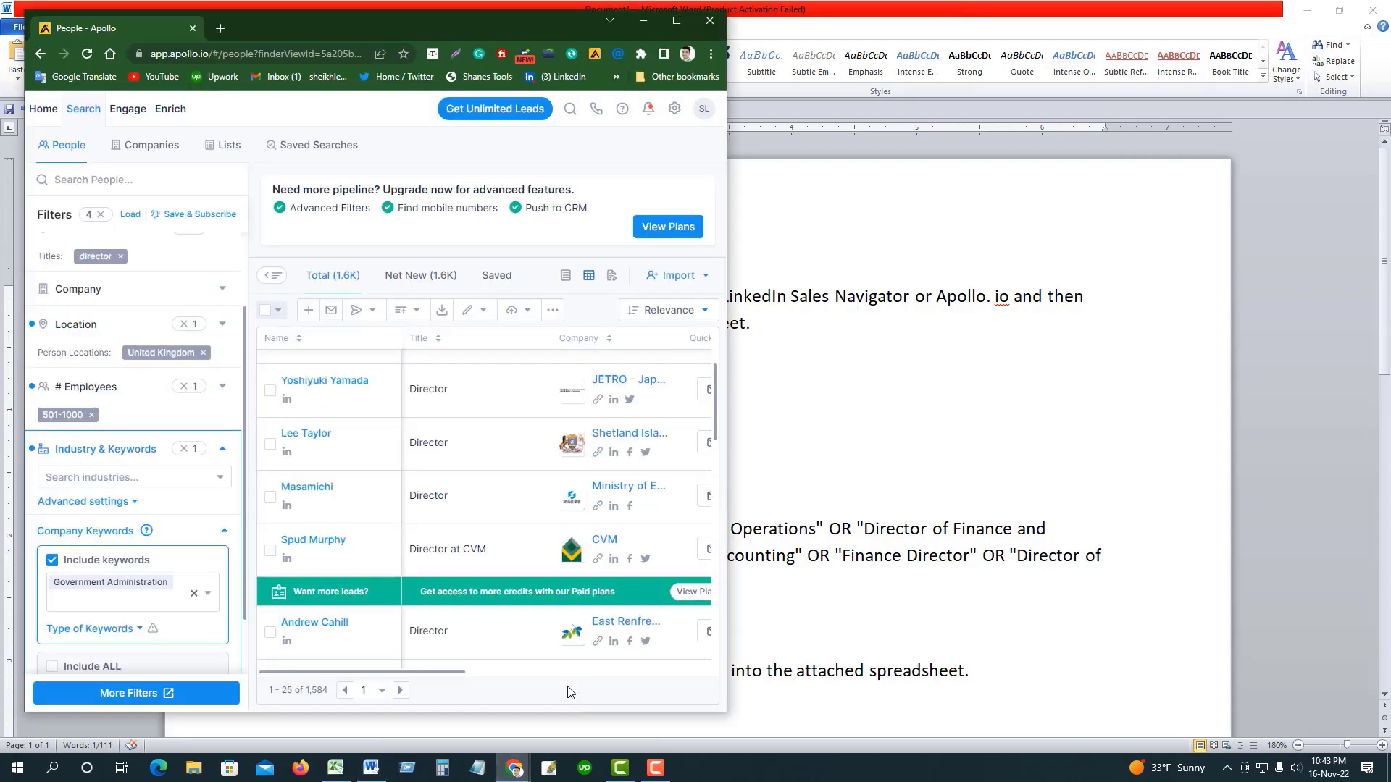
- Copy the title Finance Director from the Word brief's Title criteria and return to the Apollo people search
click(373, 766)
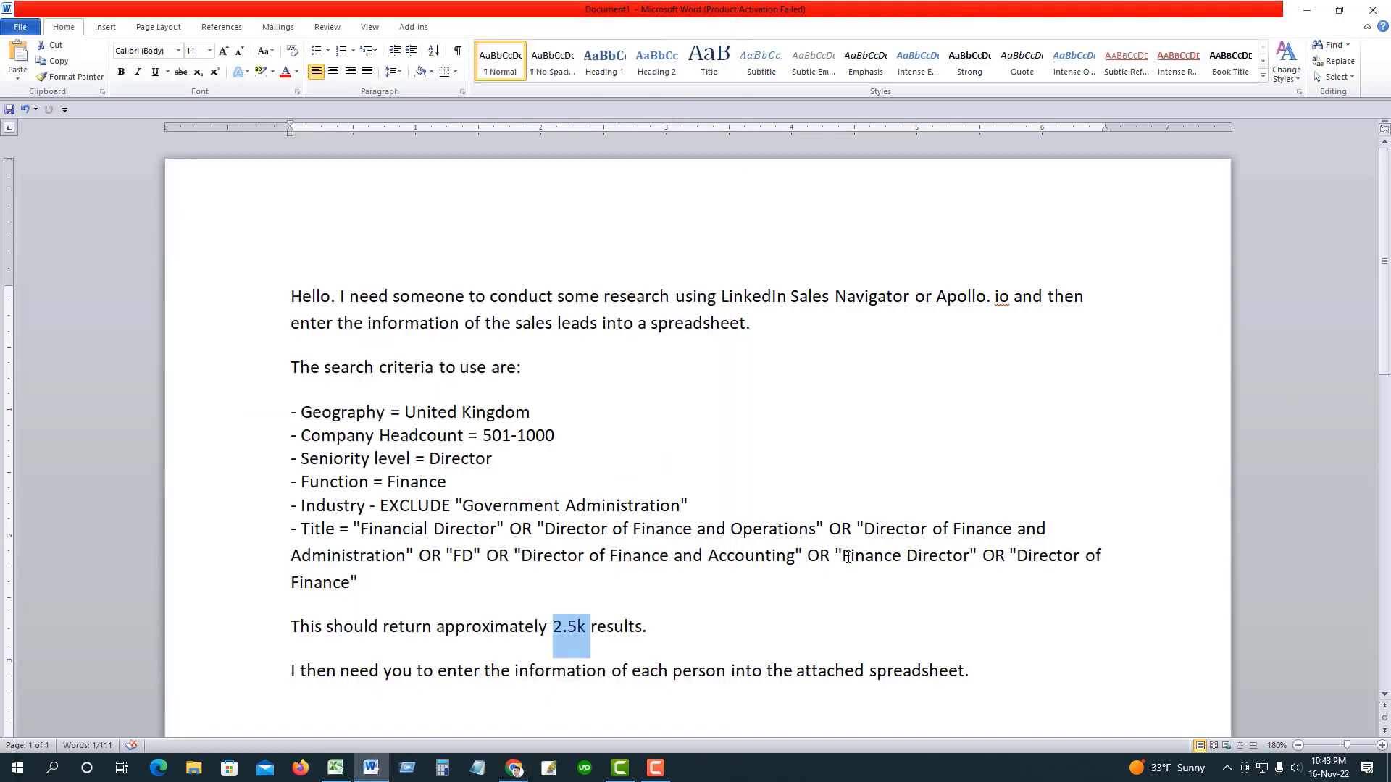
drag(845, 552, 942, 552)
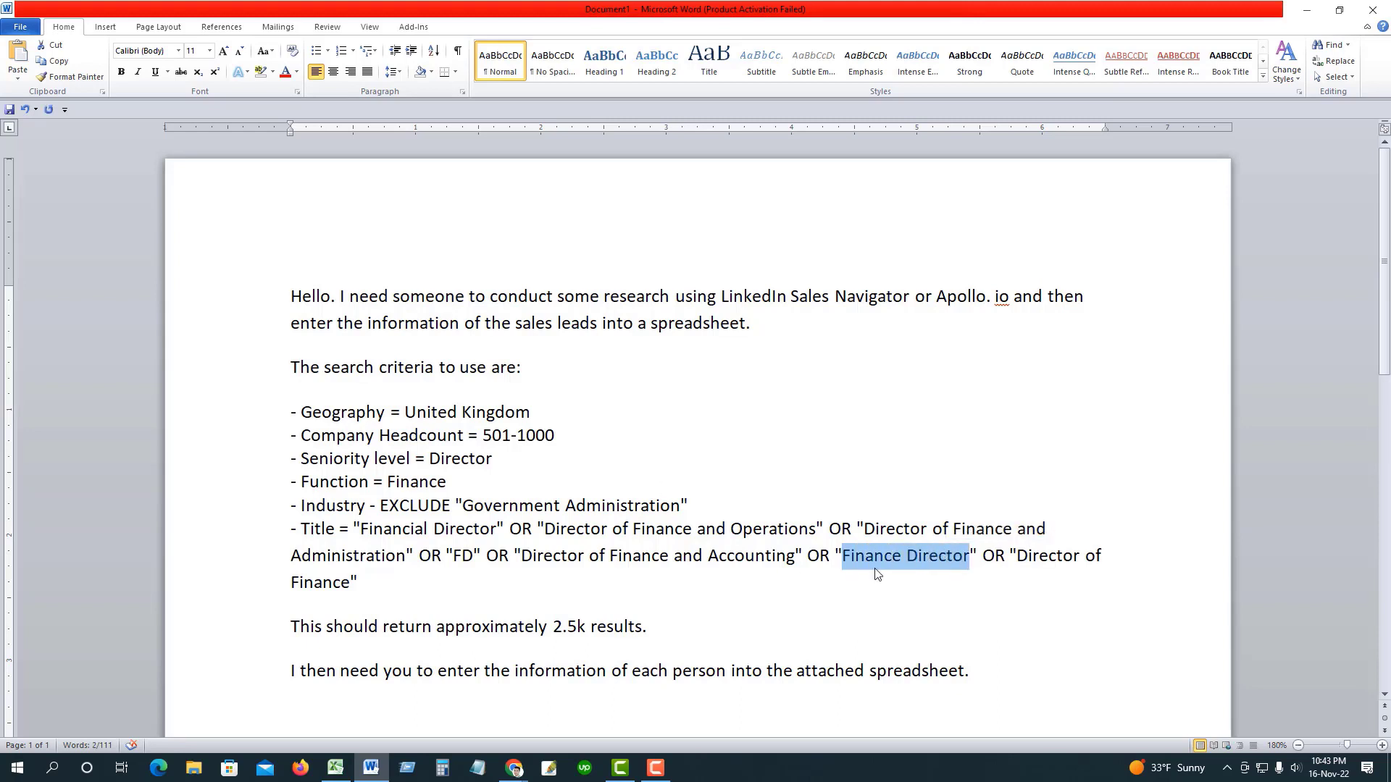
mouse_move(516, 773)
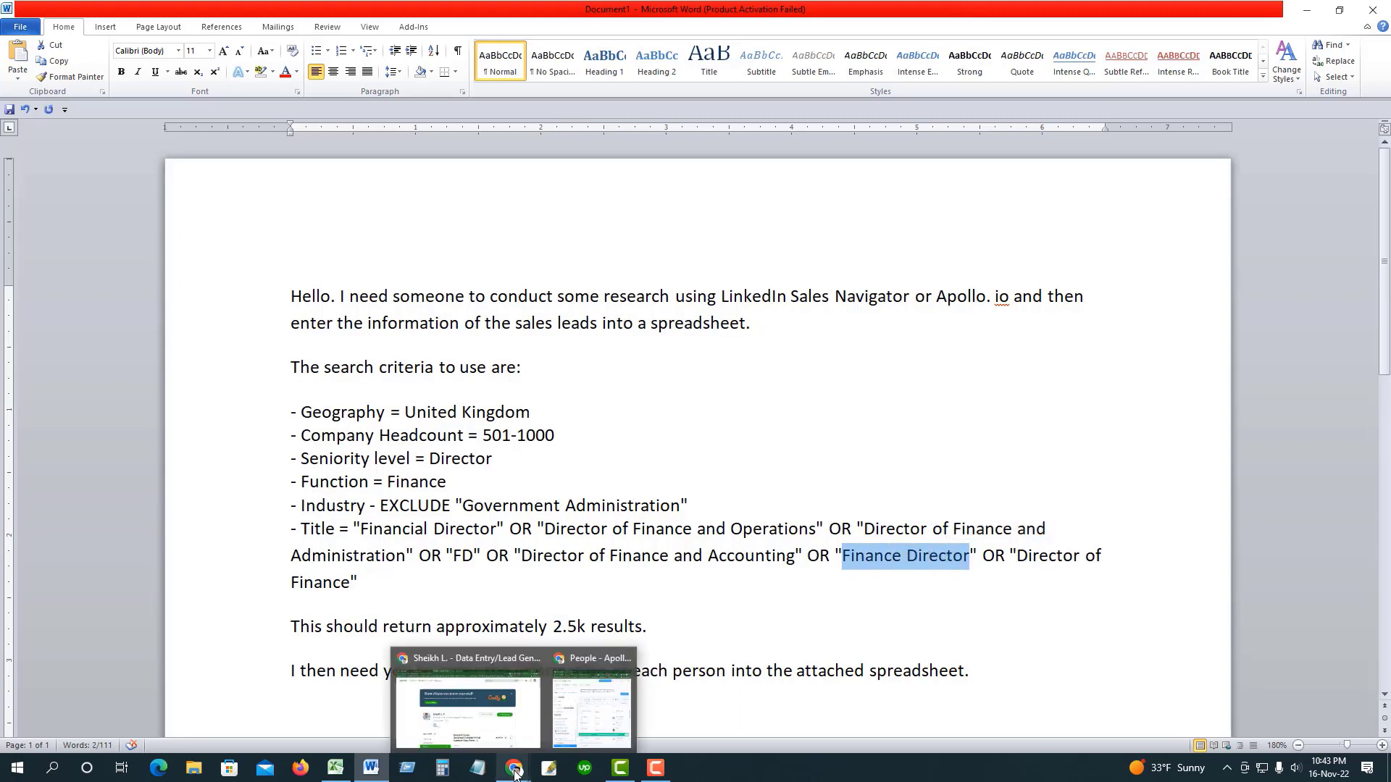
click(575, 689)
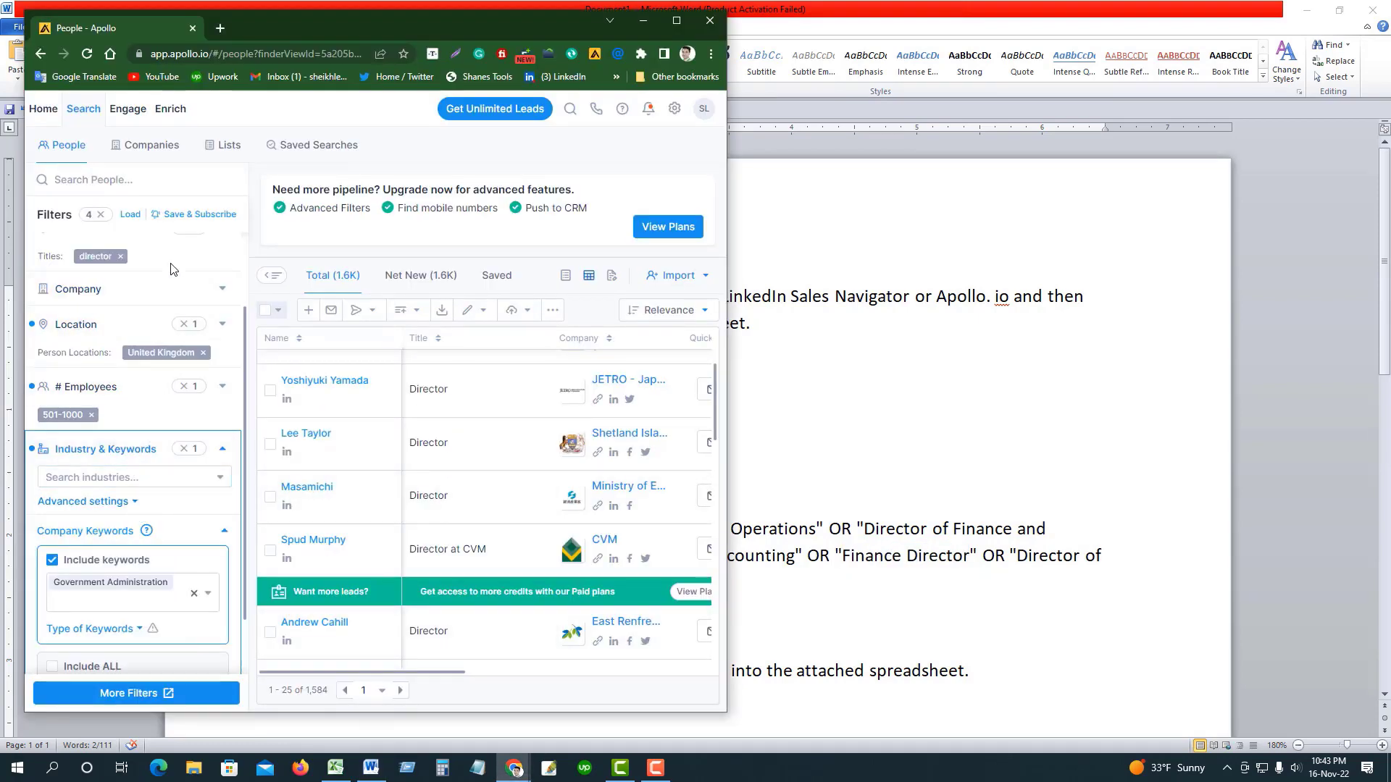
- Replace the director job title filter in Apollo with finance director and bring the Excel spreadsheet back beside the results
scroll(141, 323, up, 3)
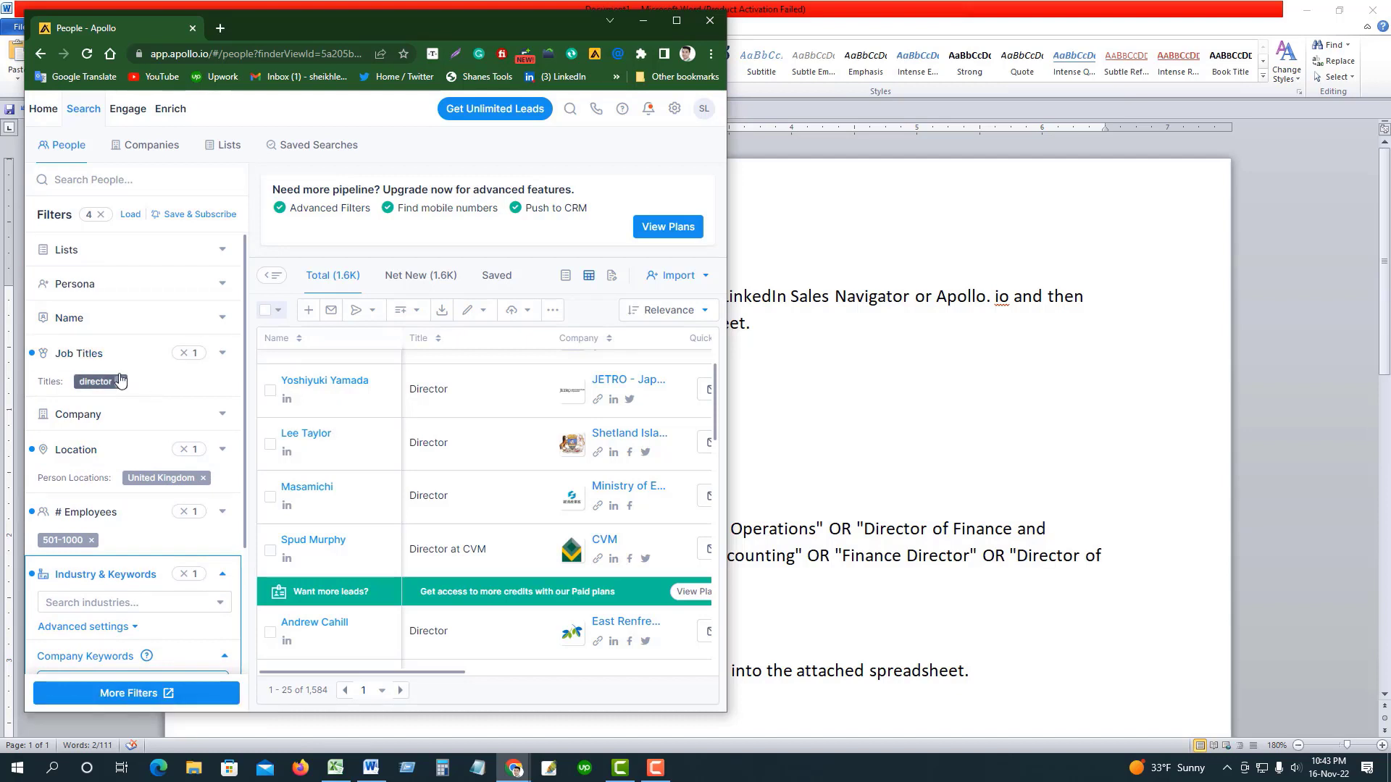
click(122, 383)
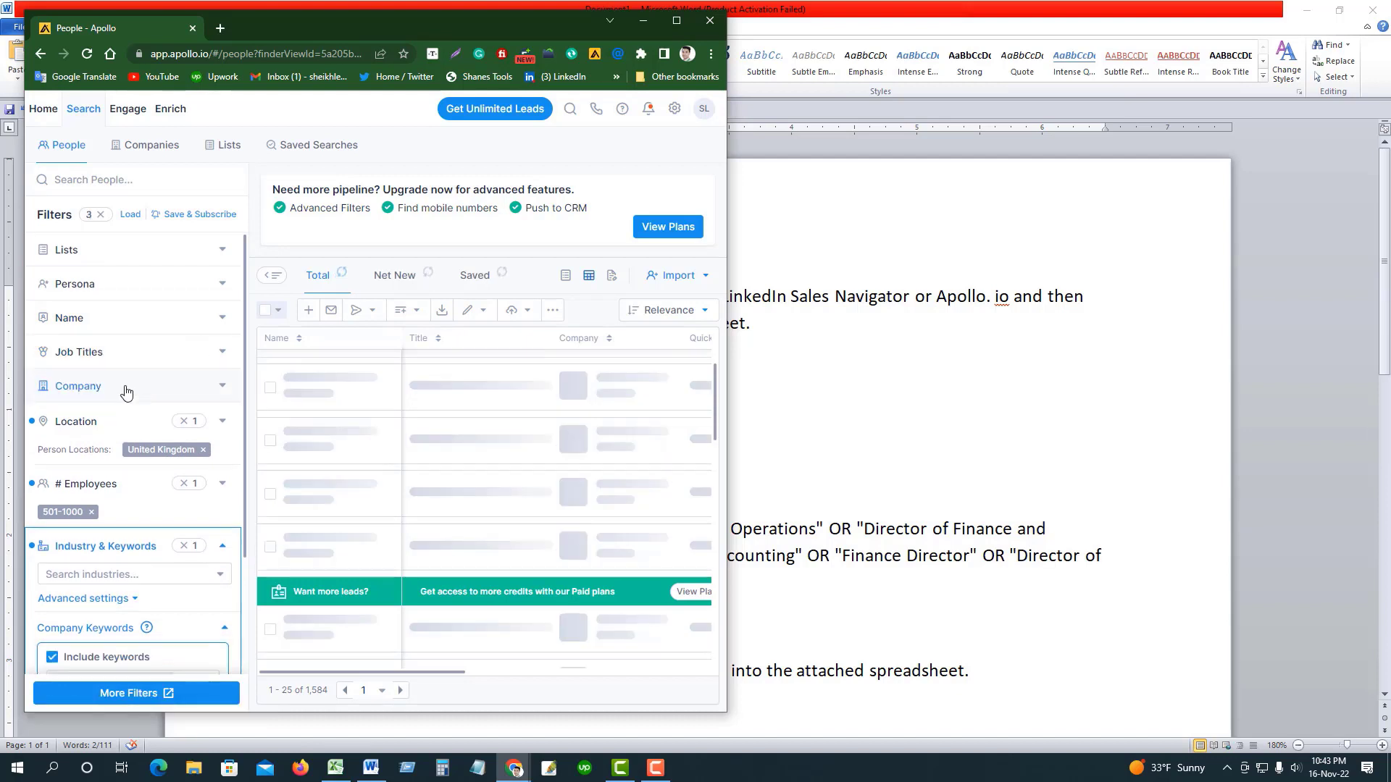
click(219, 352)
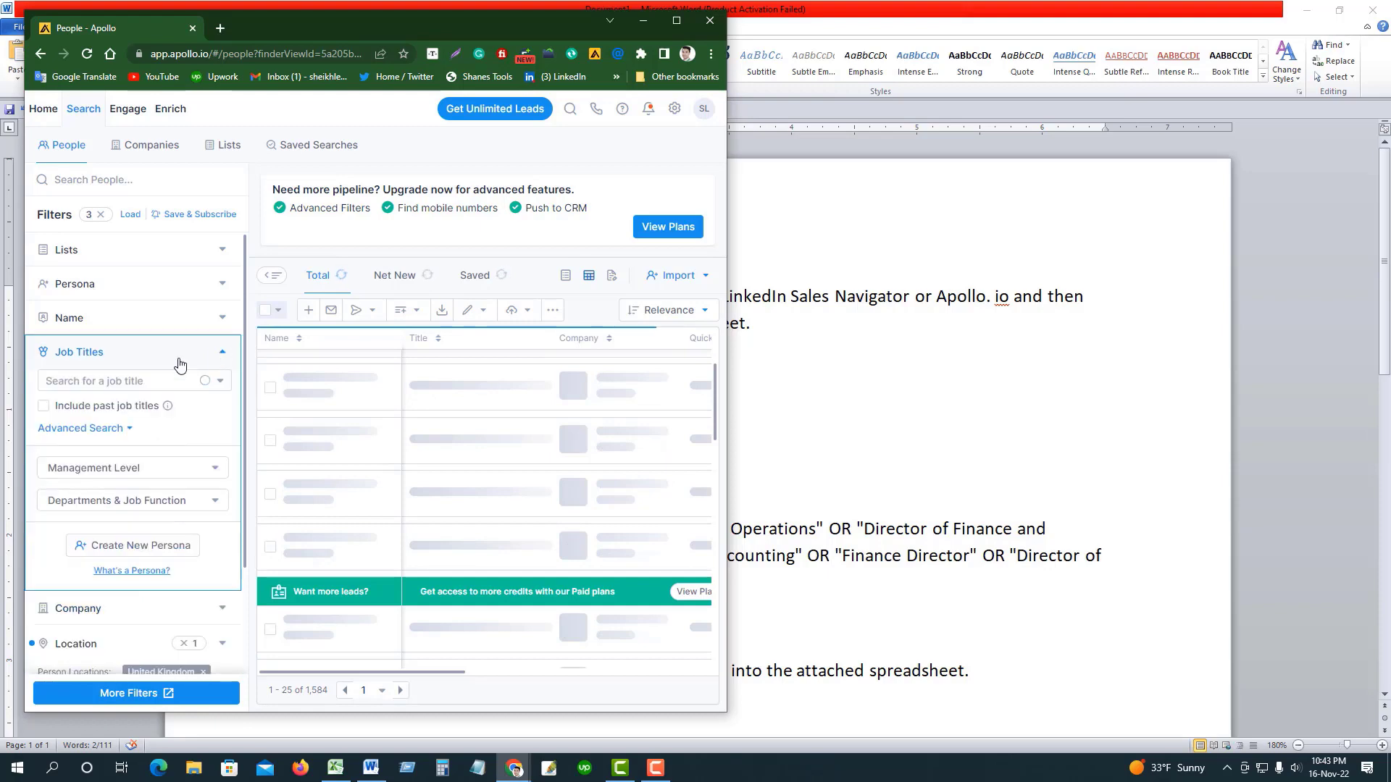
click(106, 382)
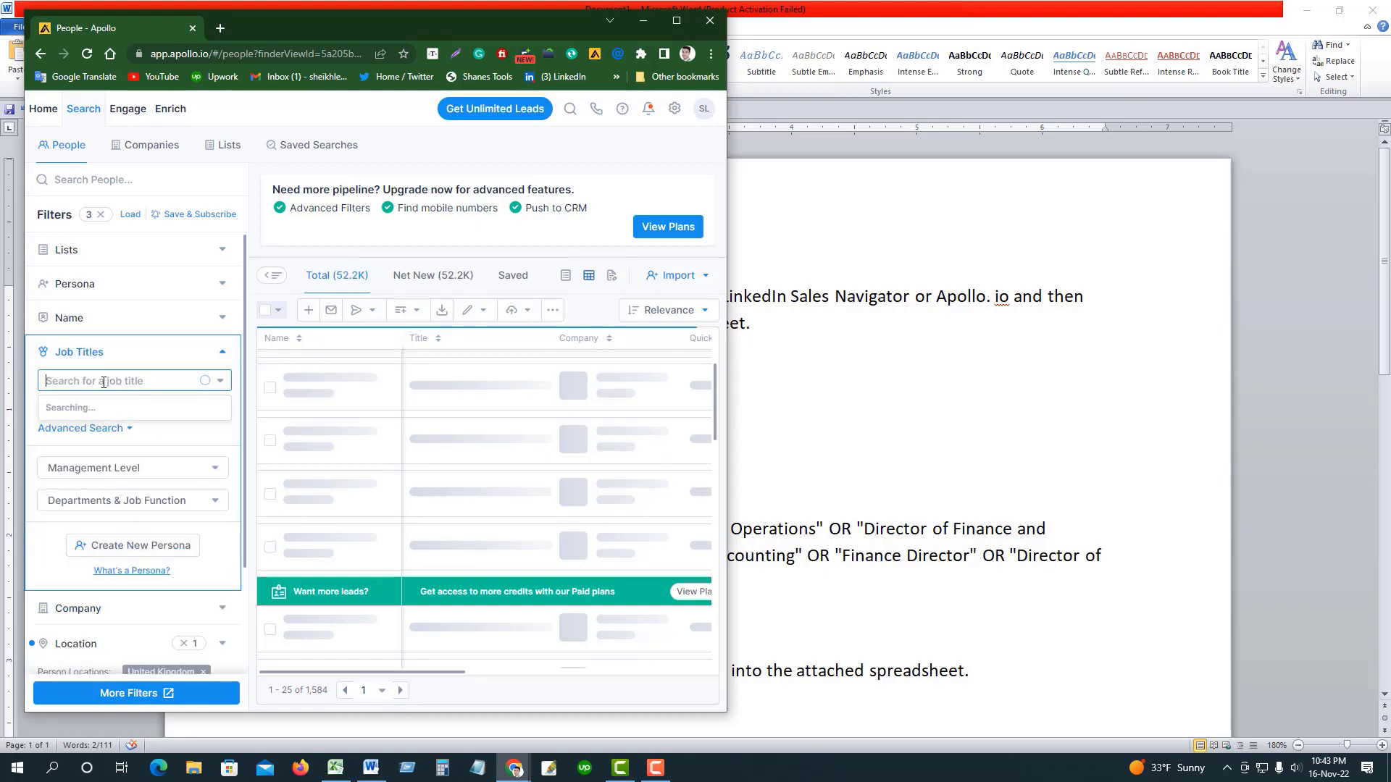
key(ctrl+v)
click(196, 382)
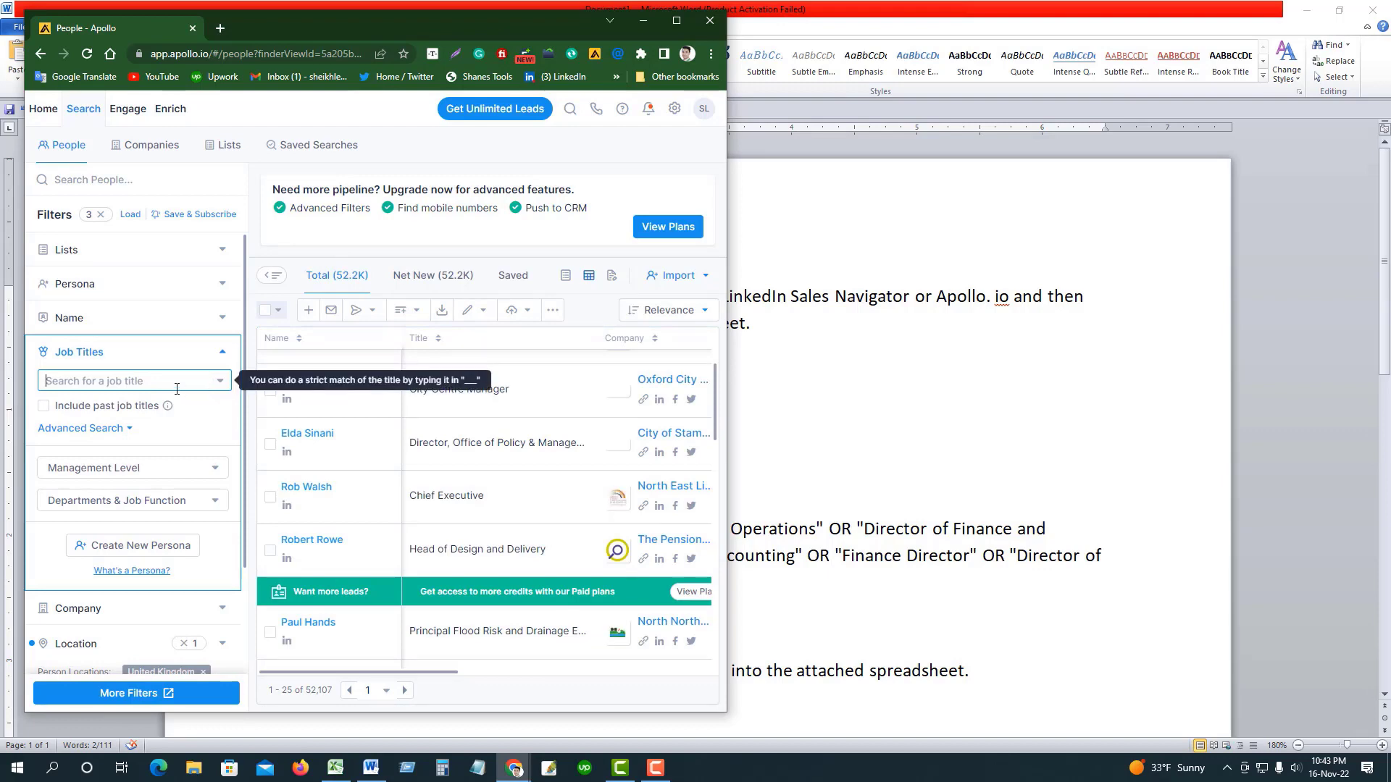
click(153, 385)
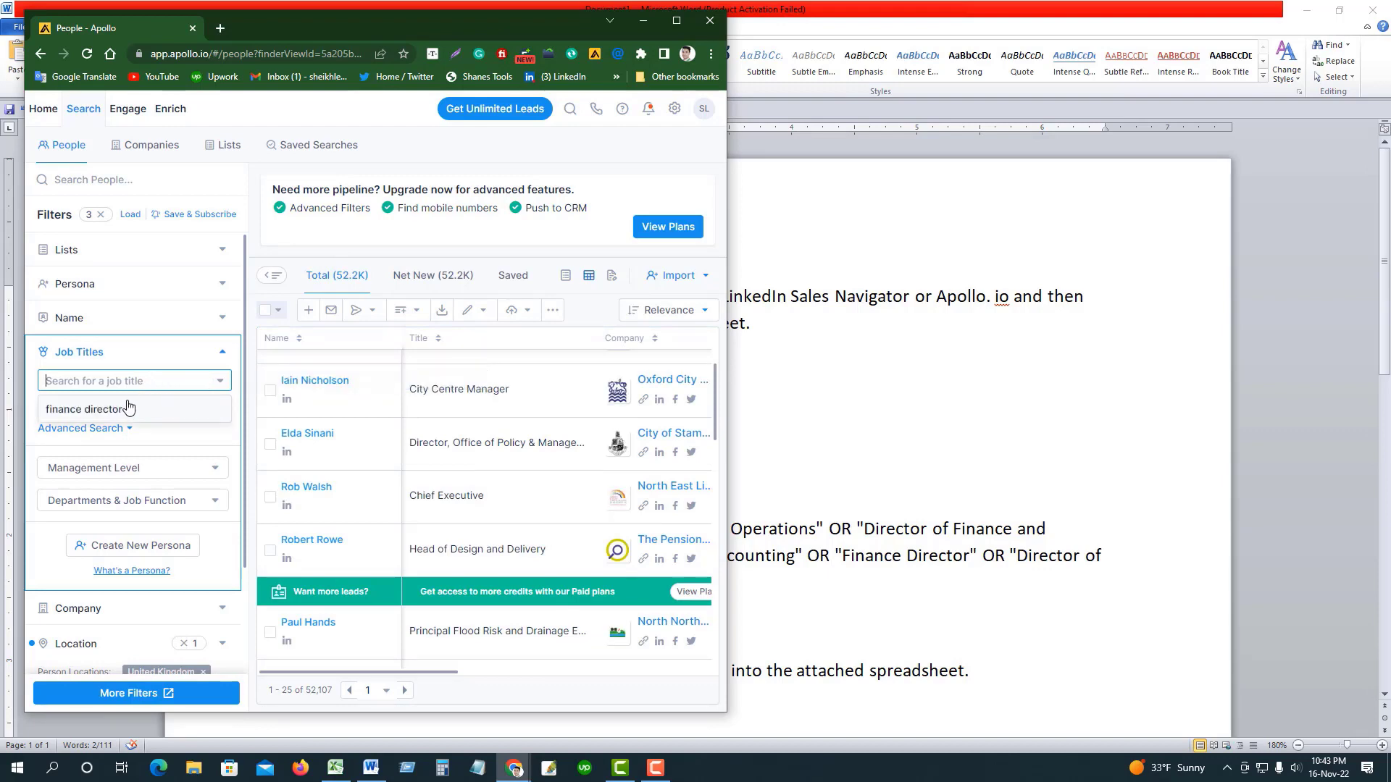
click(128, 407)
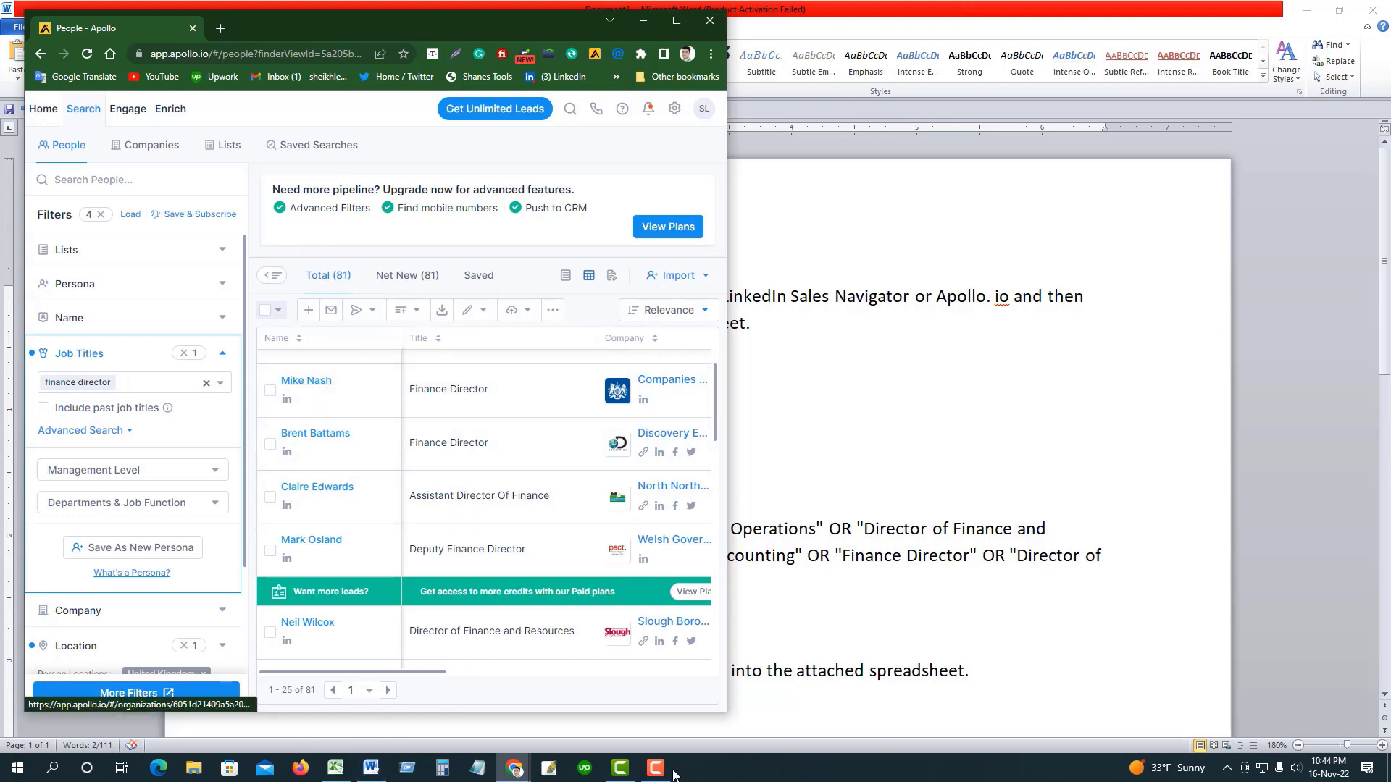
click(335, 768)
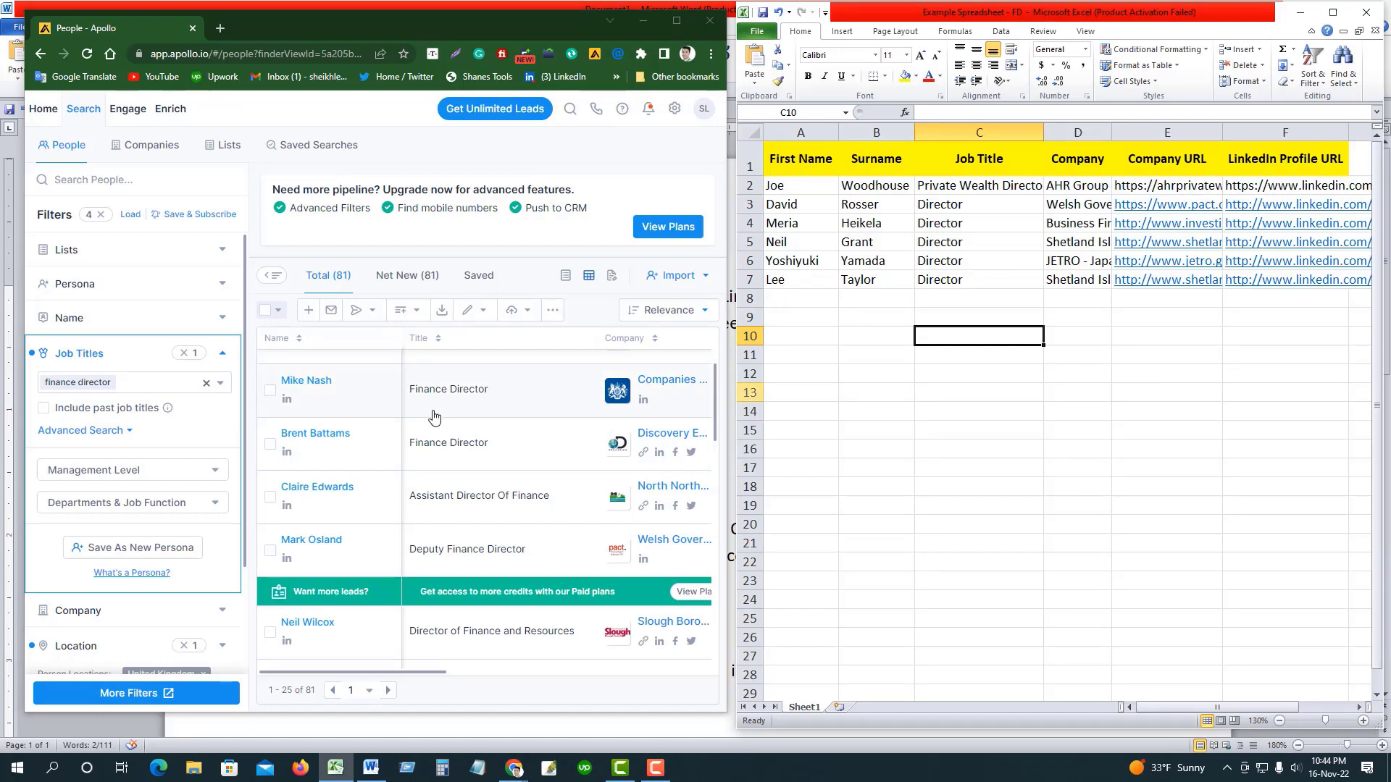
right_click(298, 384)
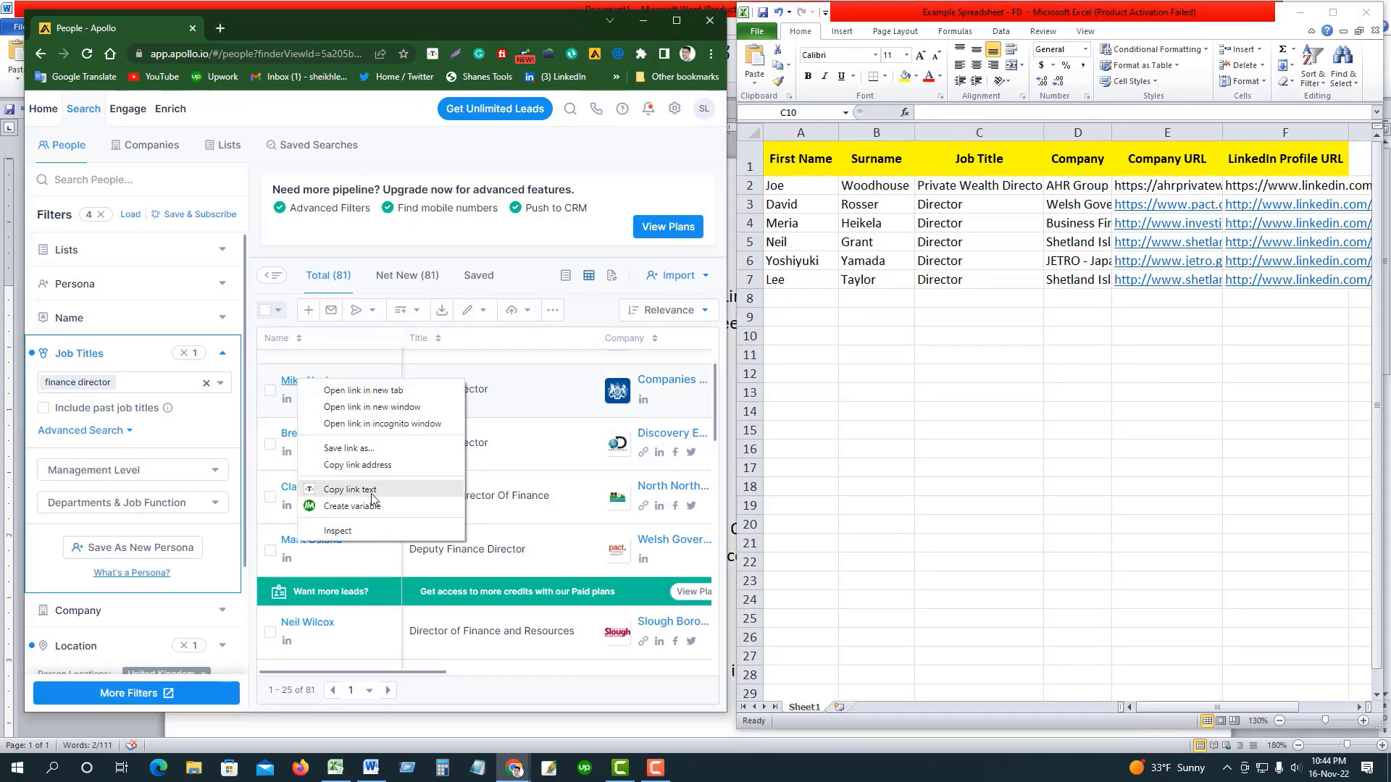
click(363, 490)
click(806, 297)
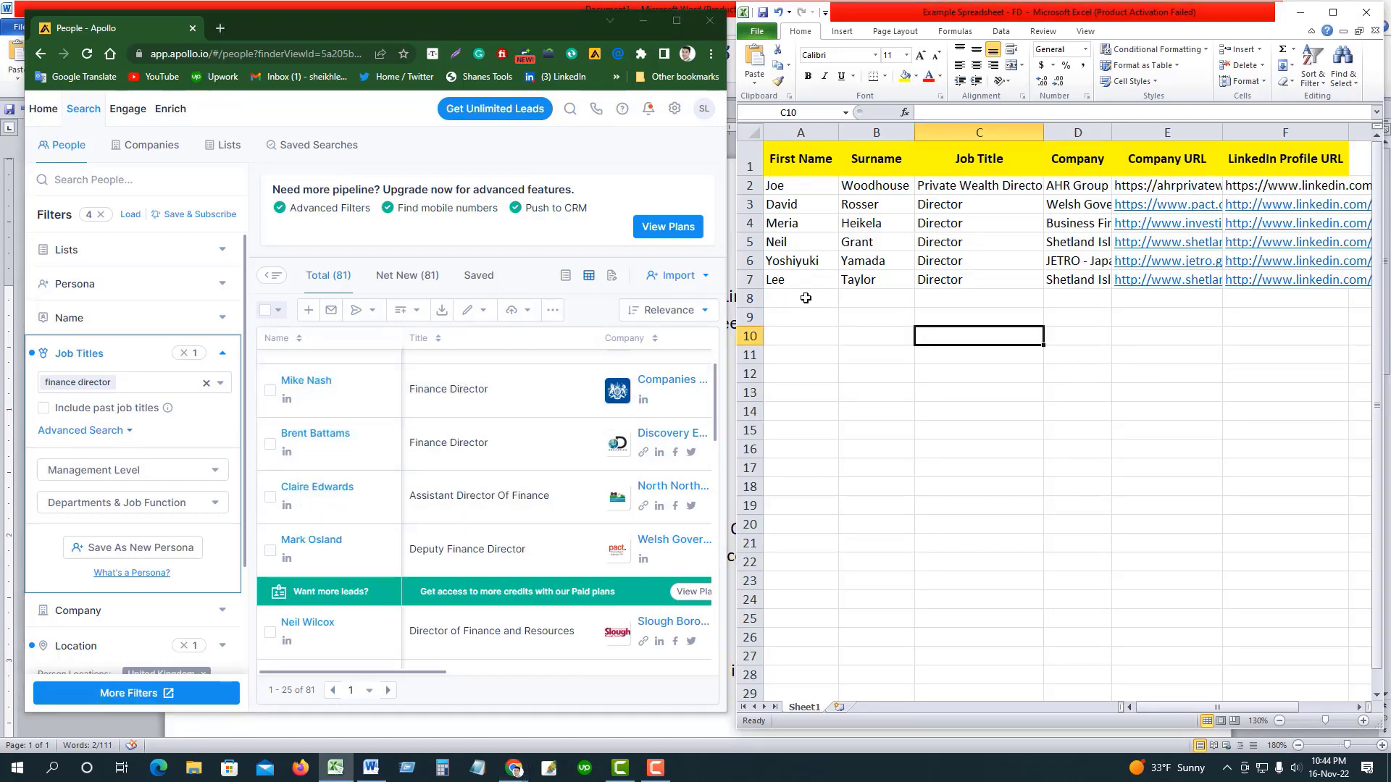
key(ctrl+v)
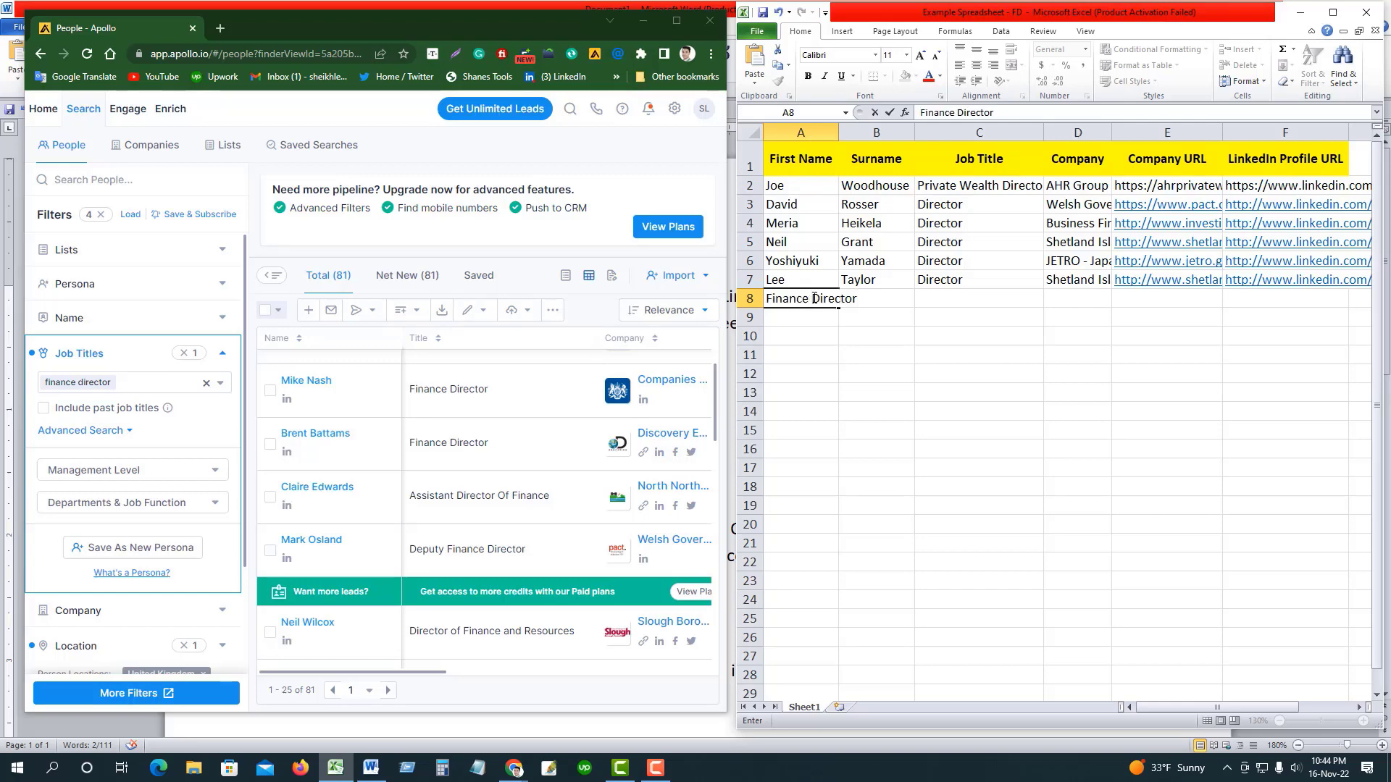
key(Escape)
click(825, 332)
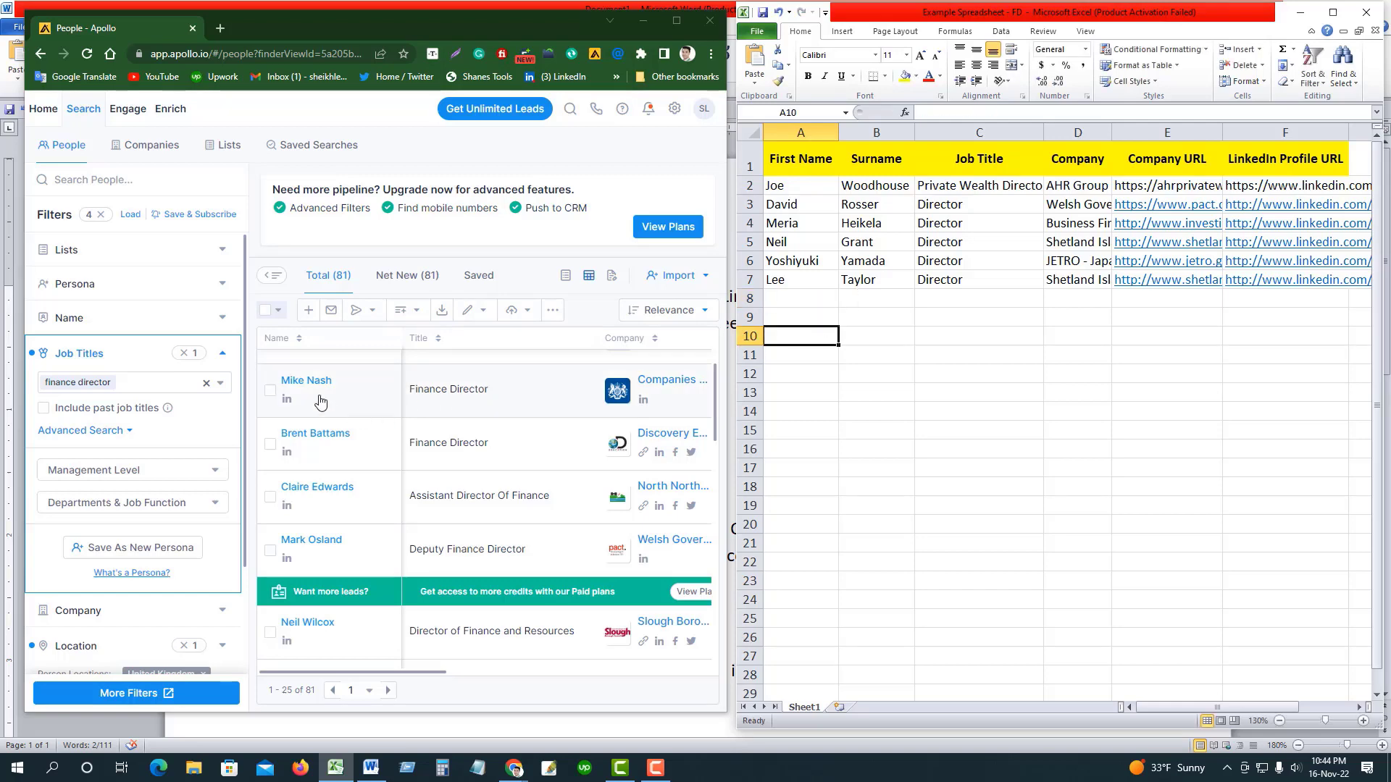
- Copy the full name of the first visible finance director lead in Apollo and paste it into First Name cell A8
right_click(321, 384)
click(365, 487)
click(788, 340)
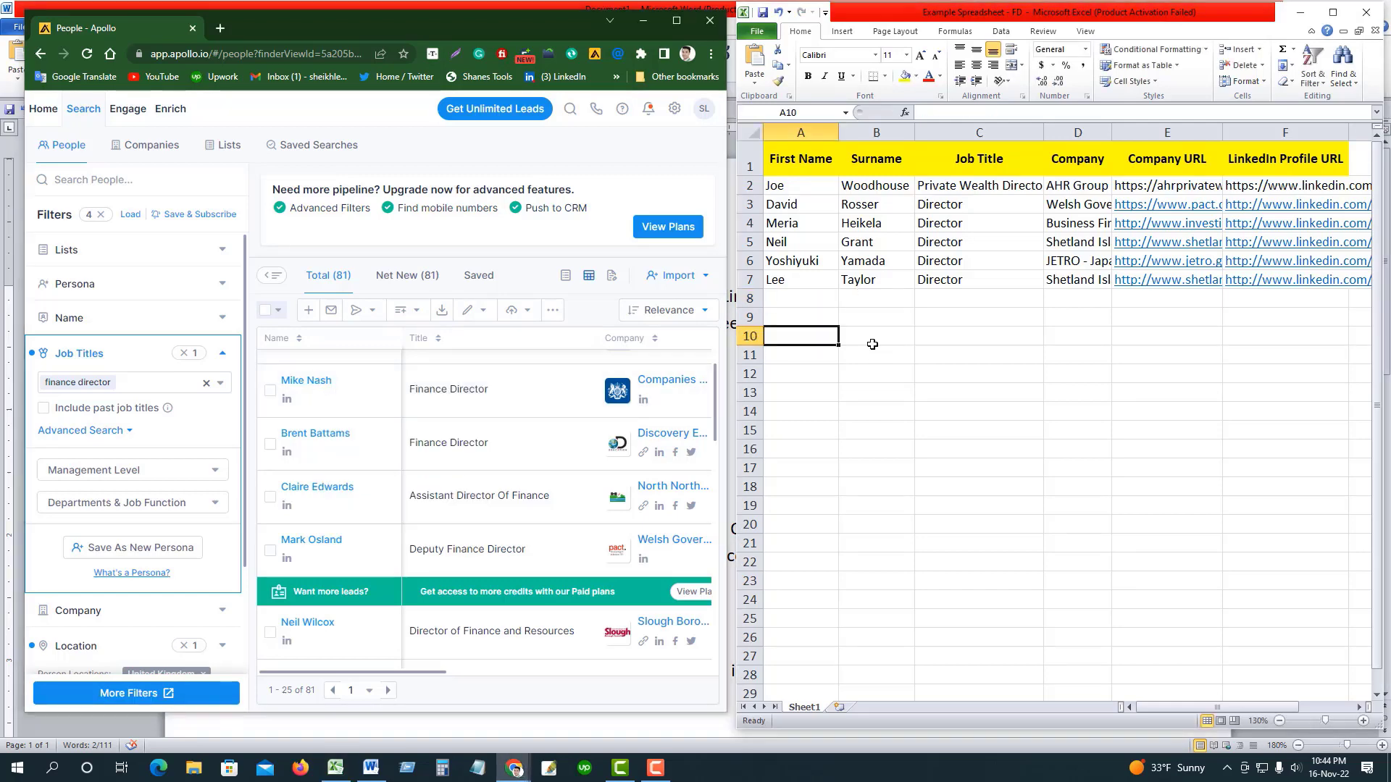
click(804, 296)
key(ctrl+v)
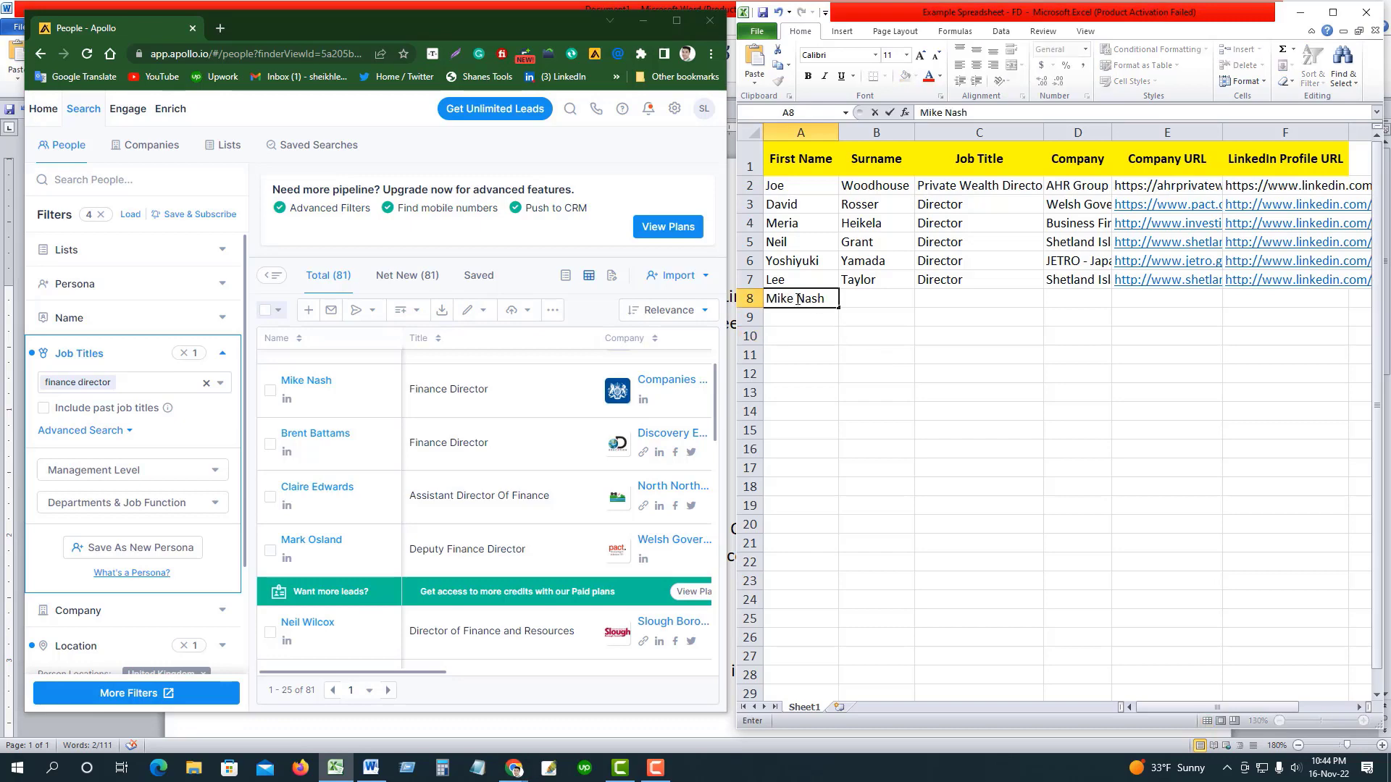
- Move the lead's surname out of cell A8 into Surname cell B8
drag(797, 299, 836, 299)
key(ctrl+x)
key(Tab)
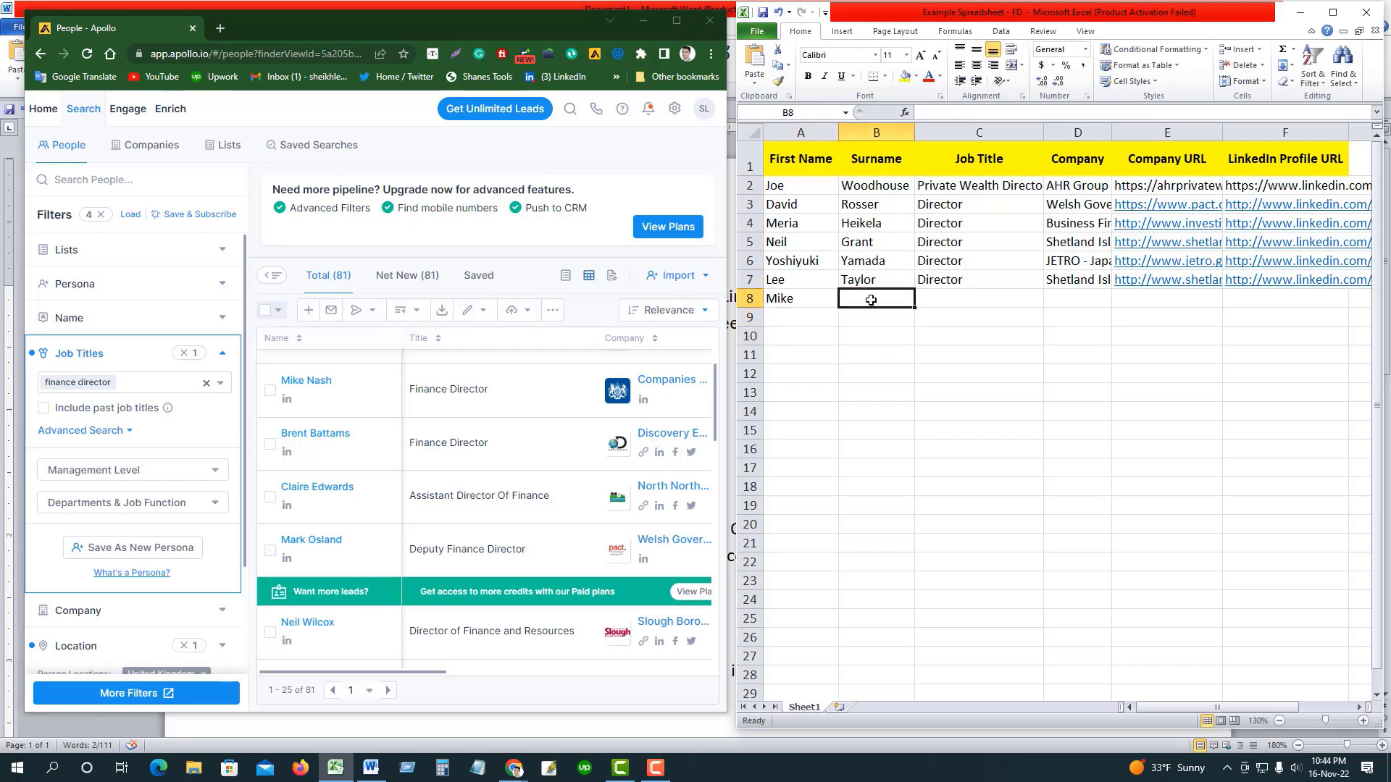
key(ctrl+v)
click(882, 326)
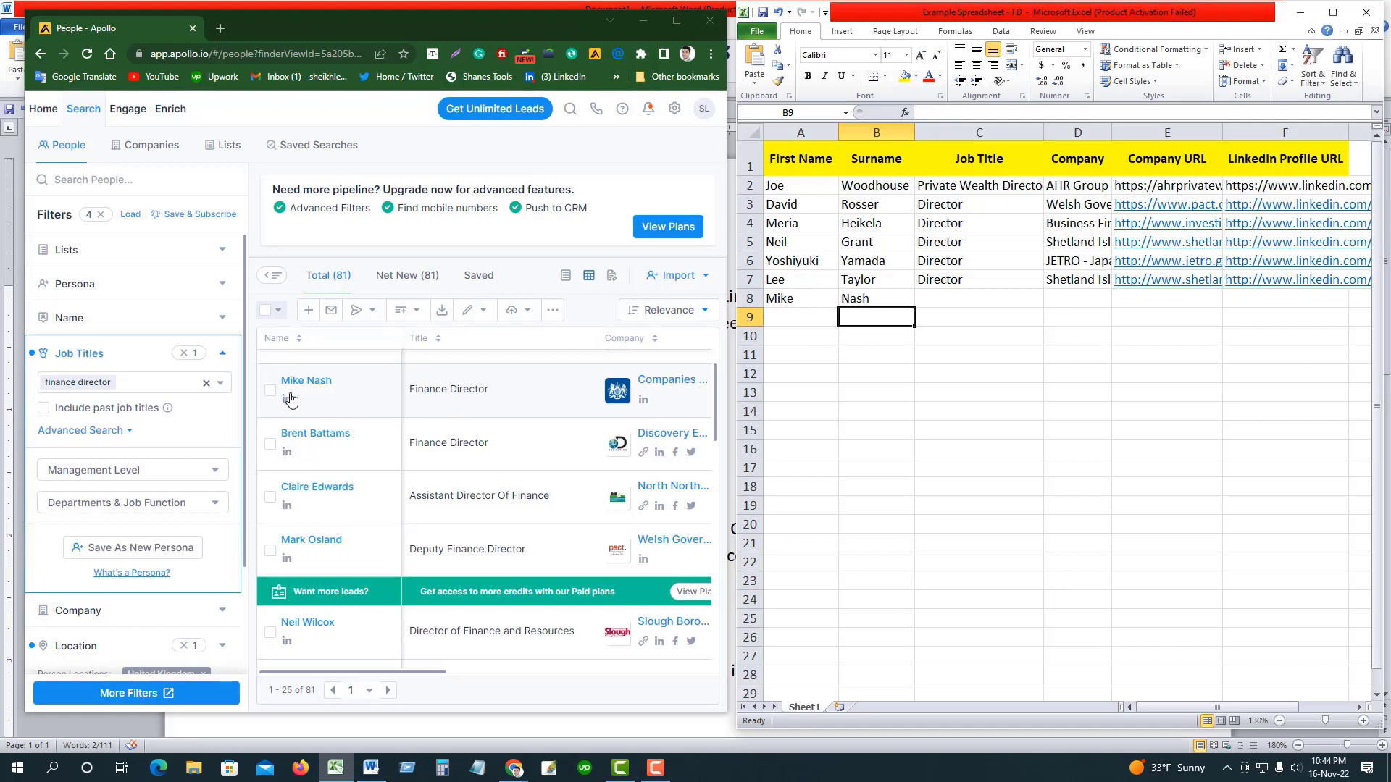
- Copy the row 8 lead's LinkedIn profile link from Apollo and paste it into LinkedIn Profile URL cell F8
right_click(288, 402)
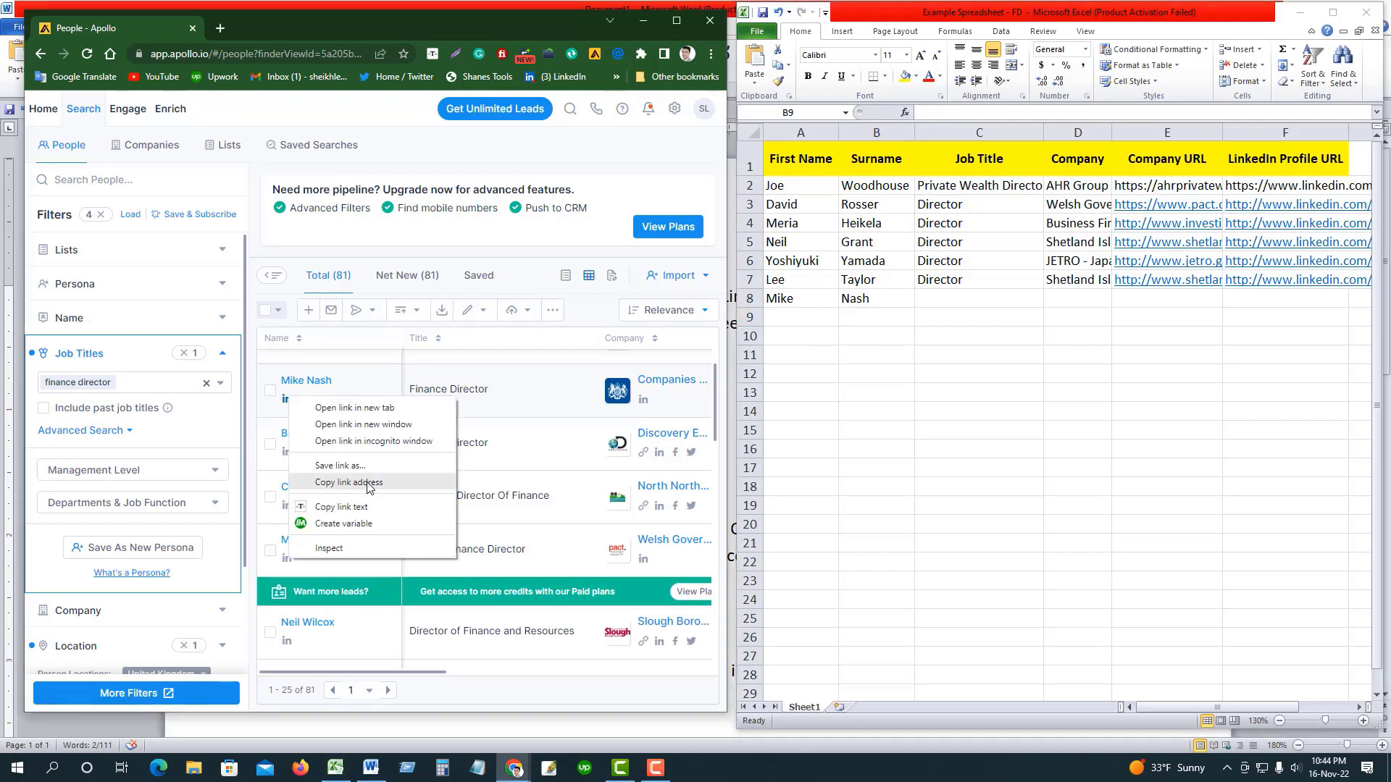
click(341, 482)
double_click(1314, 295)
key(ctrl+v)
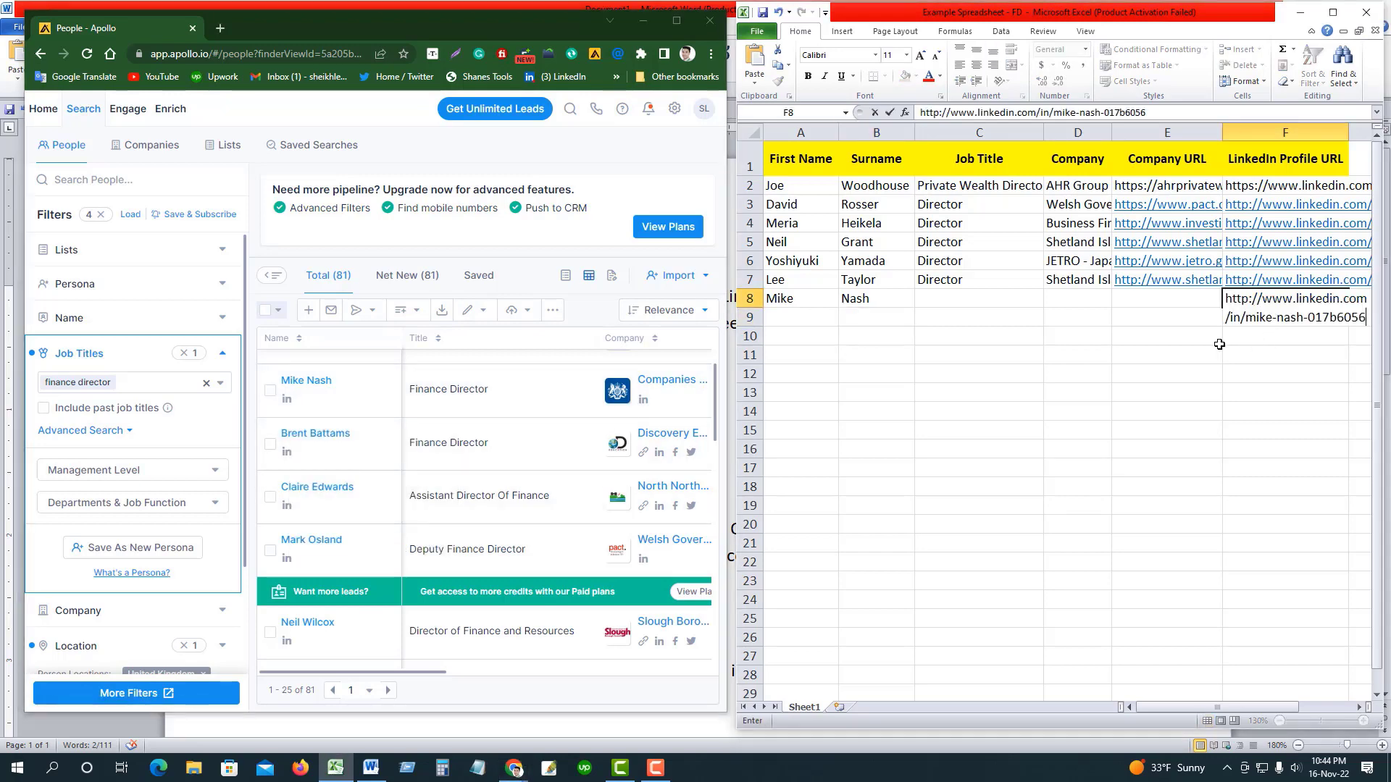
click(1166, 335)
- Copy the company name beginning with Discovery from the Apollo results
right_click(654, 432)
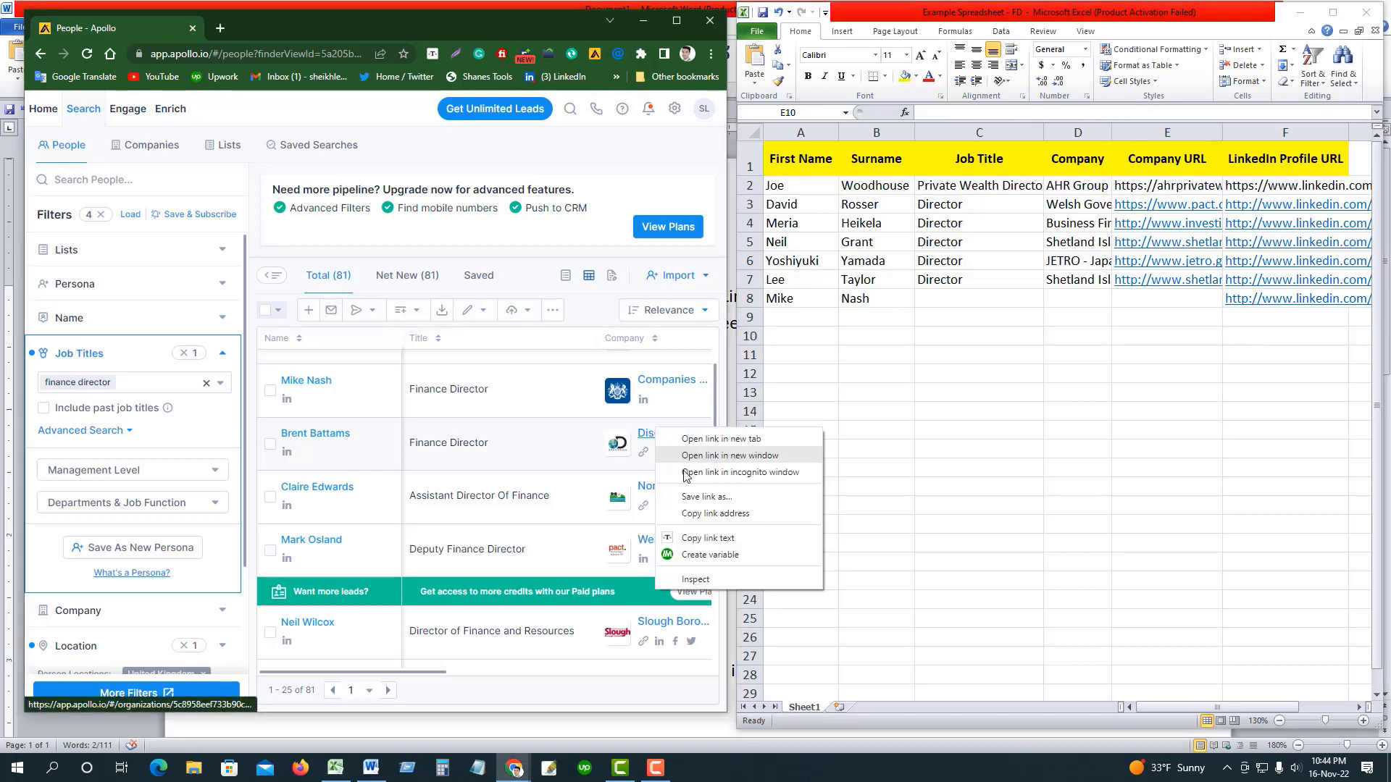